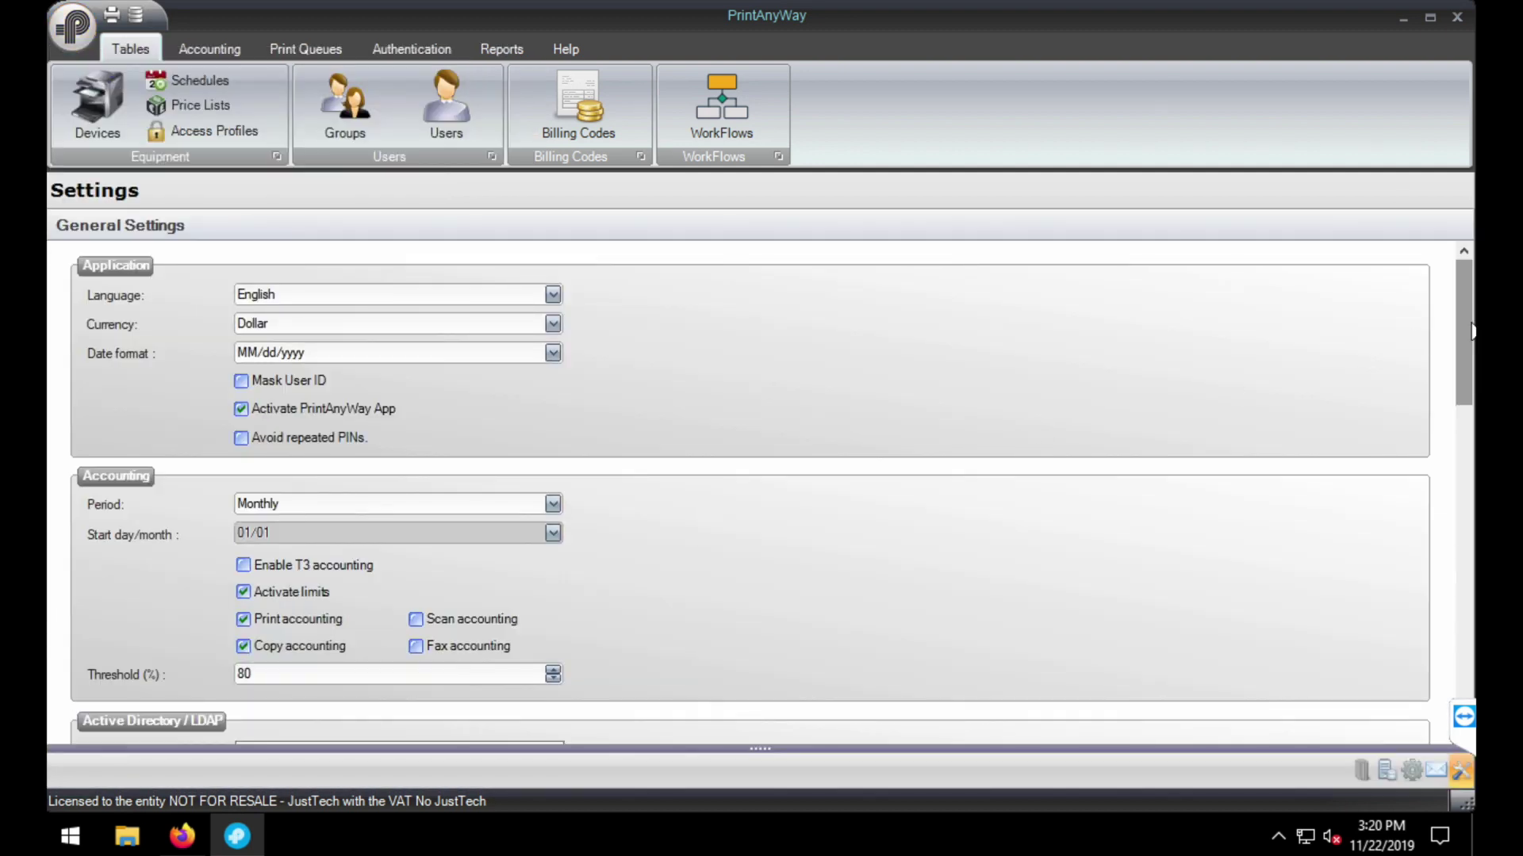
- Enable requiring a billing code after authentication and validating it during authentication and direct printing
drag(1471, 331, 1460, 507)
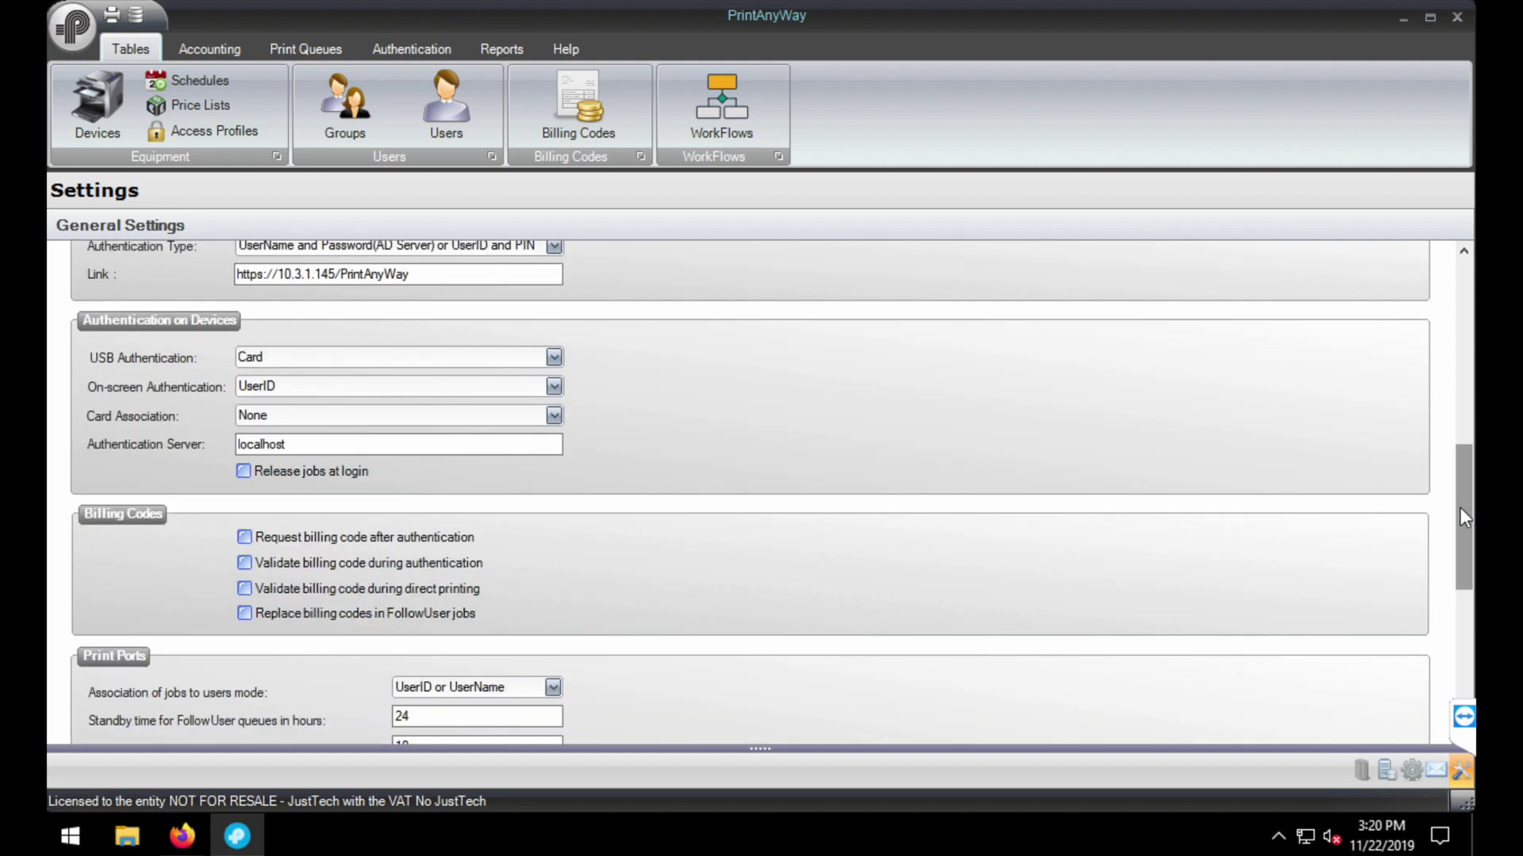
click(244, 537)
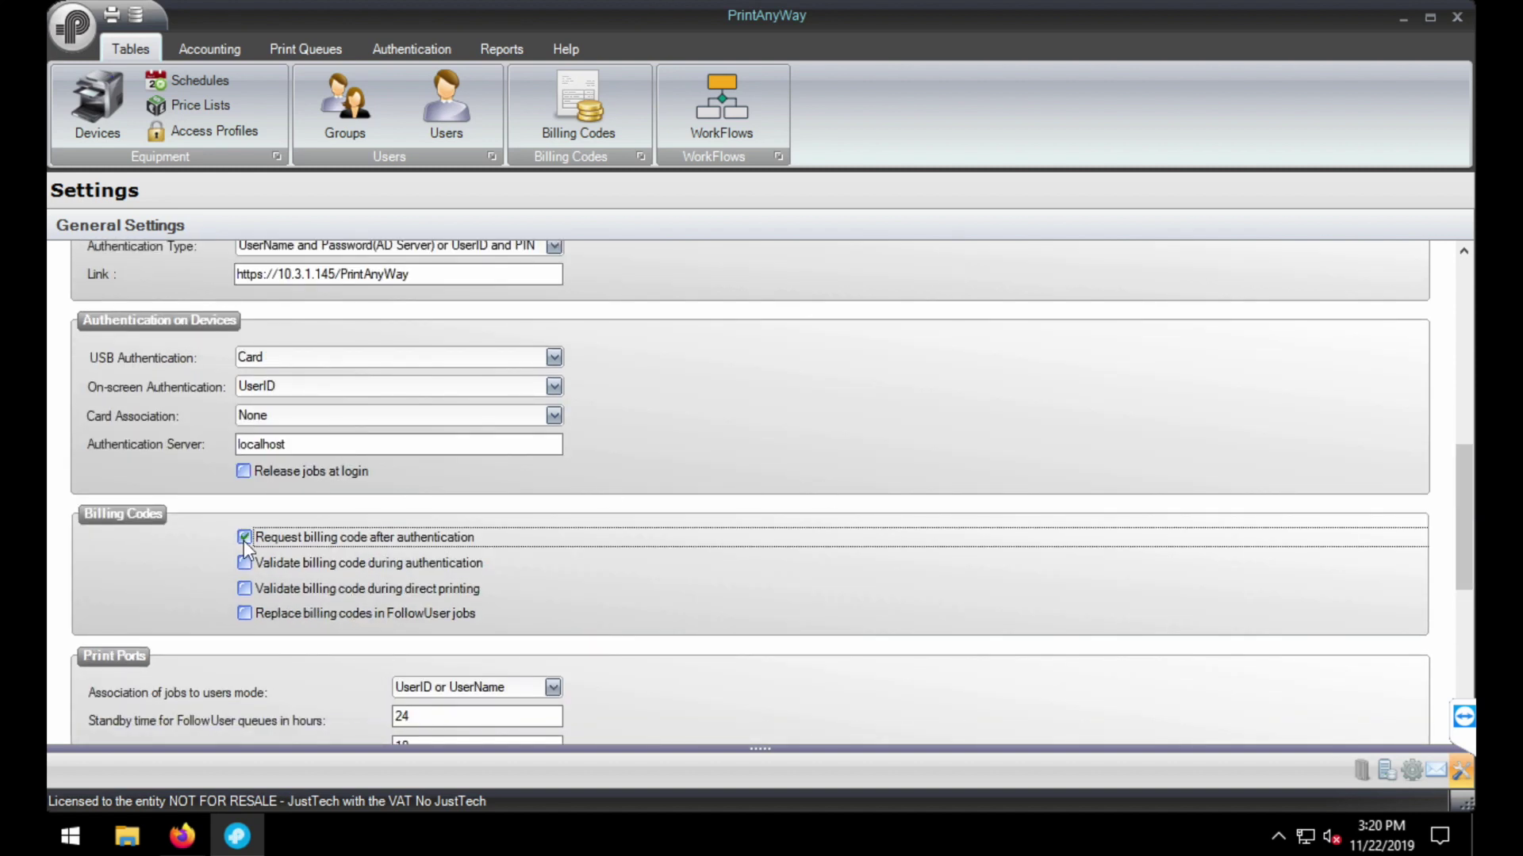
click(244, 564)
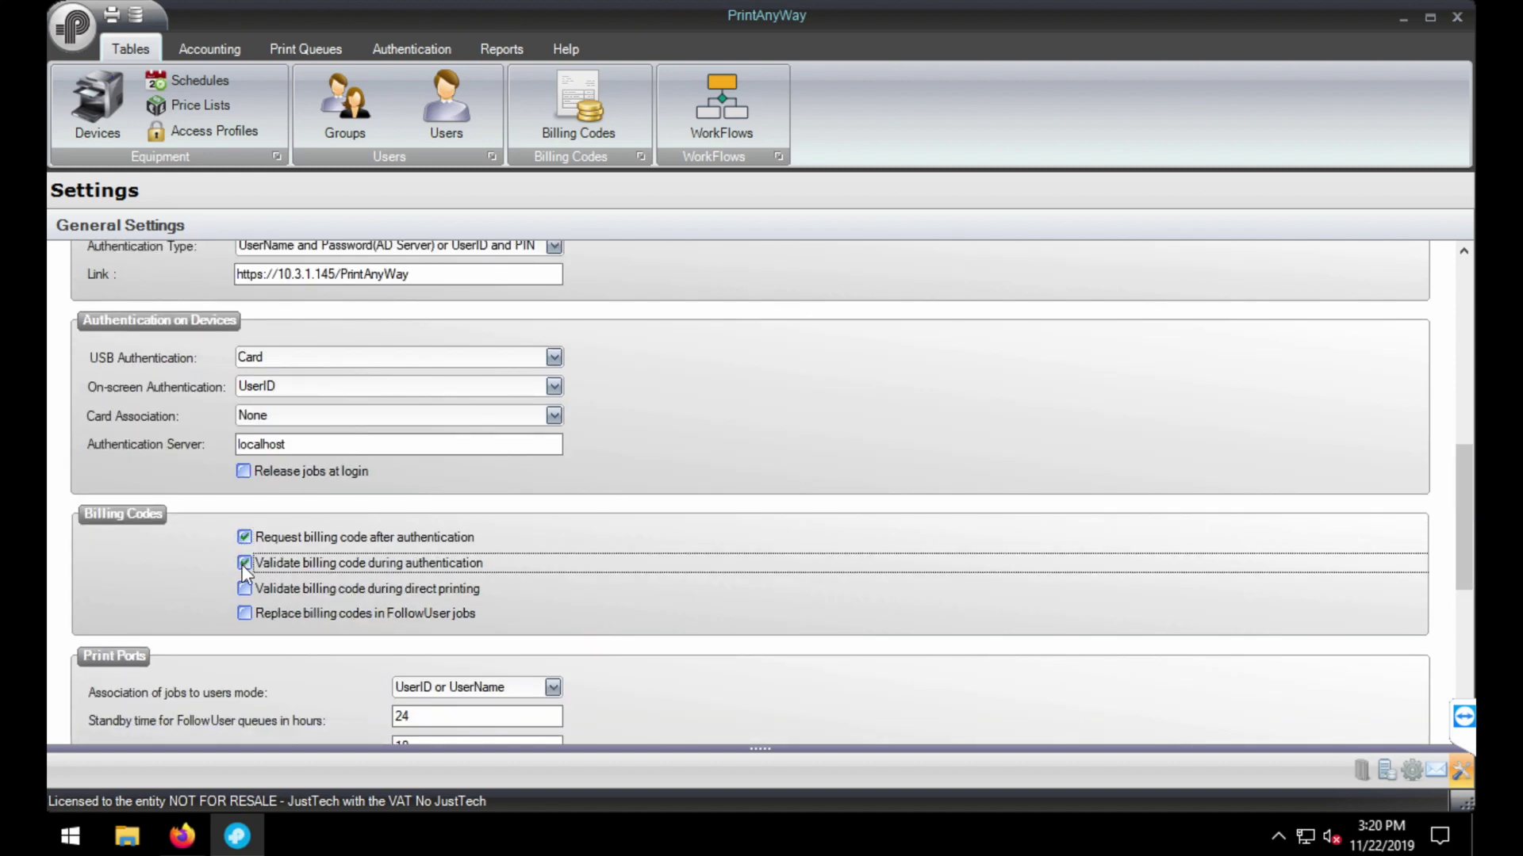
click(245, 589)
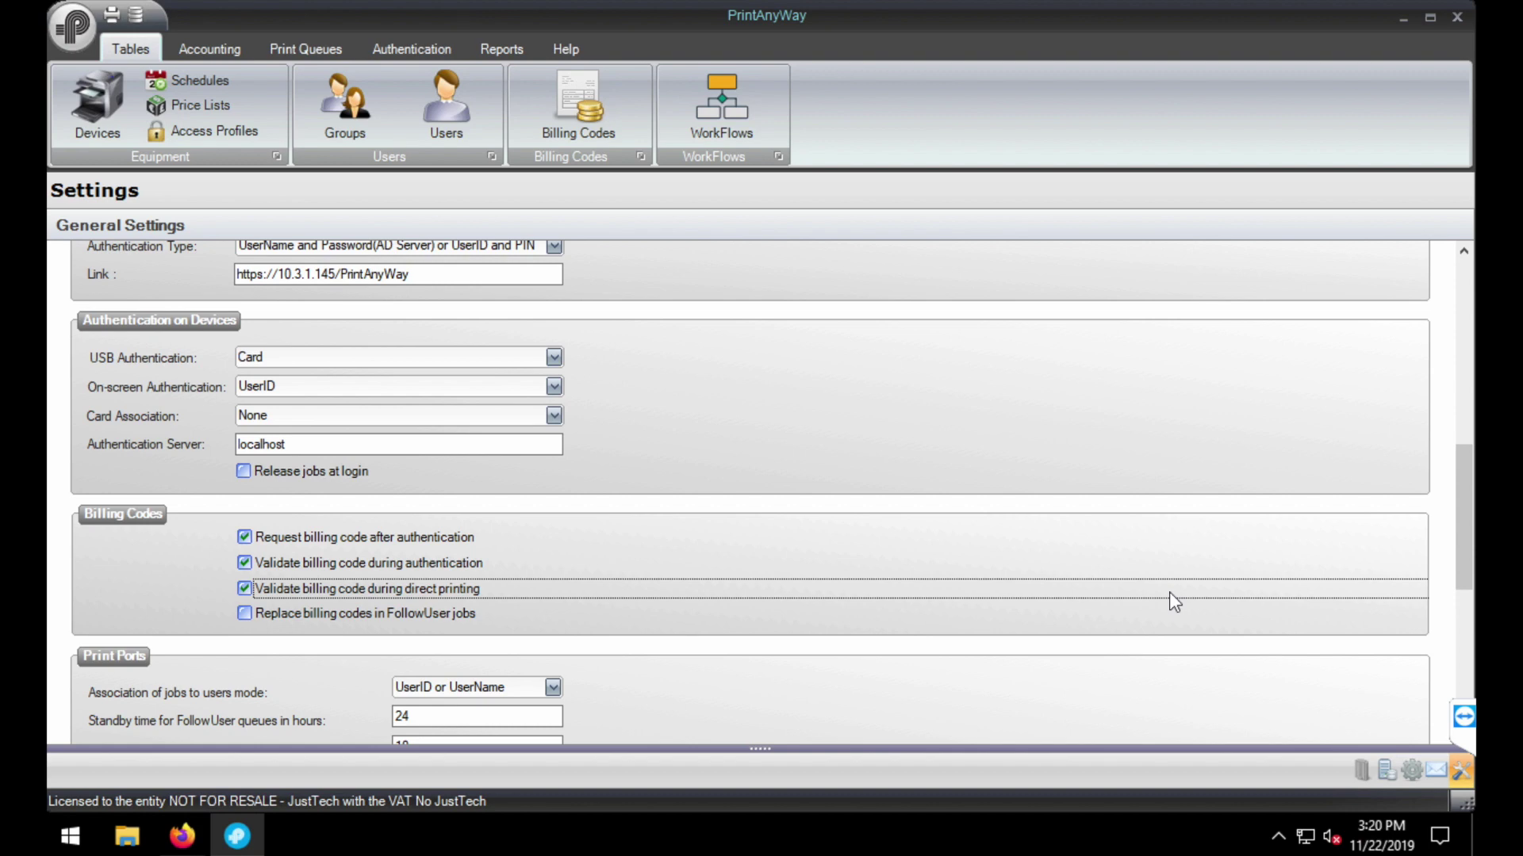
- Save the general settings and acknowledge the saved confirmation
drag(1468, 544, 1468, 679)
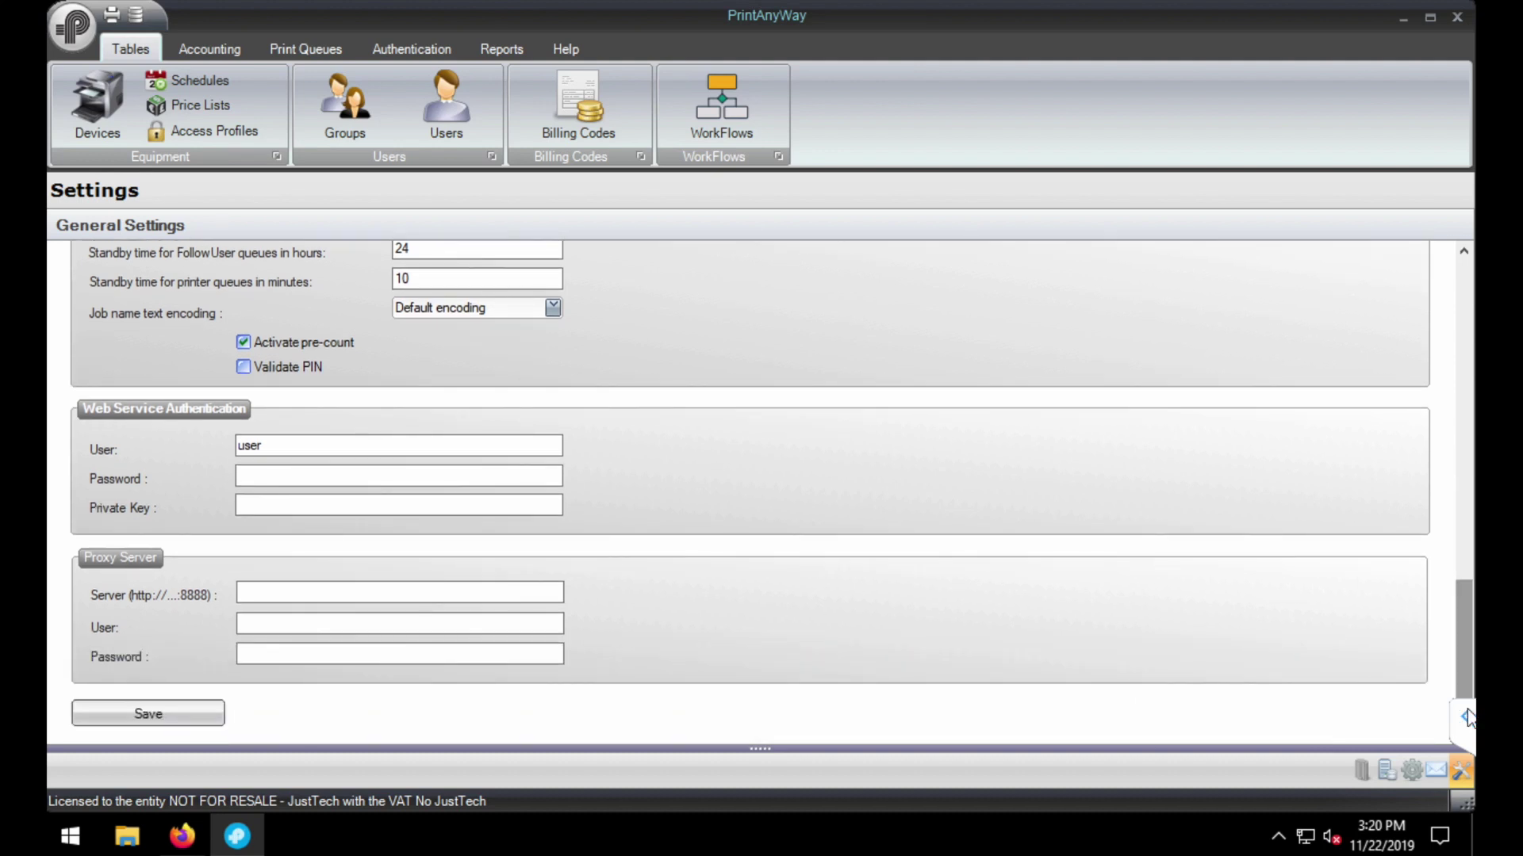
click(210, 714)
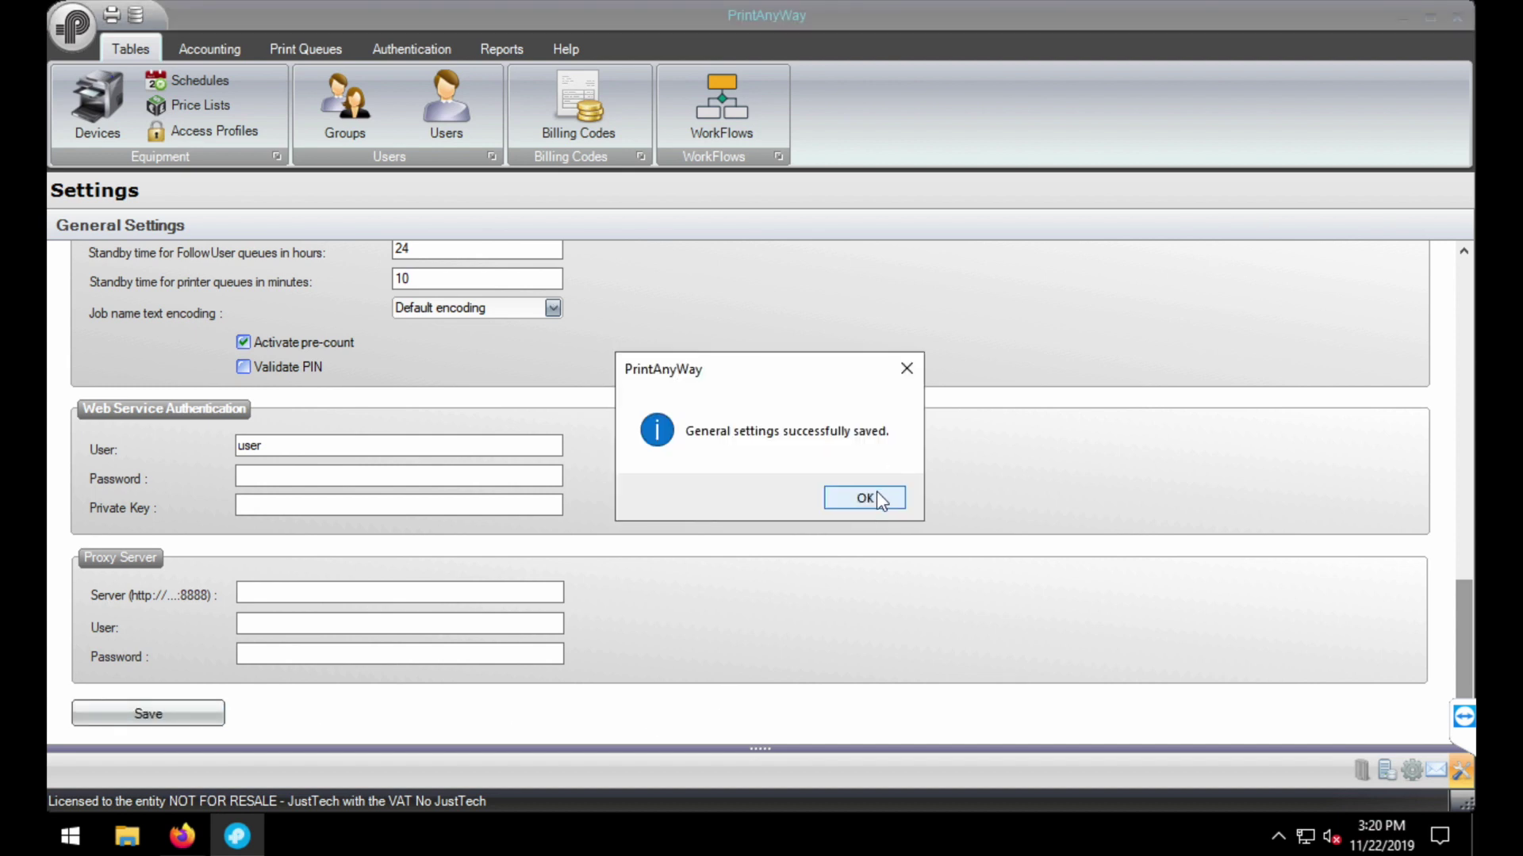
click(877, 494)
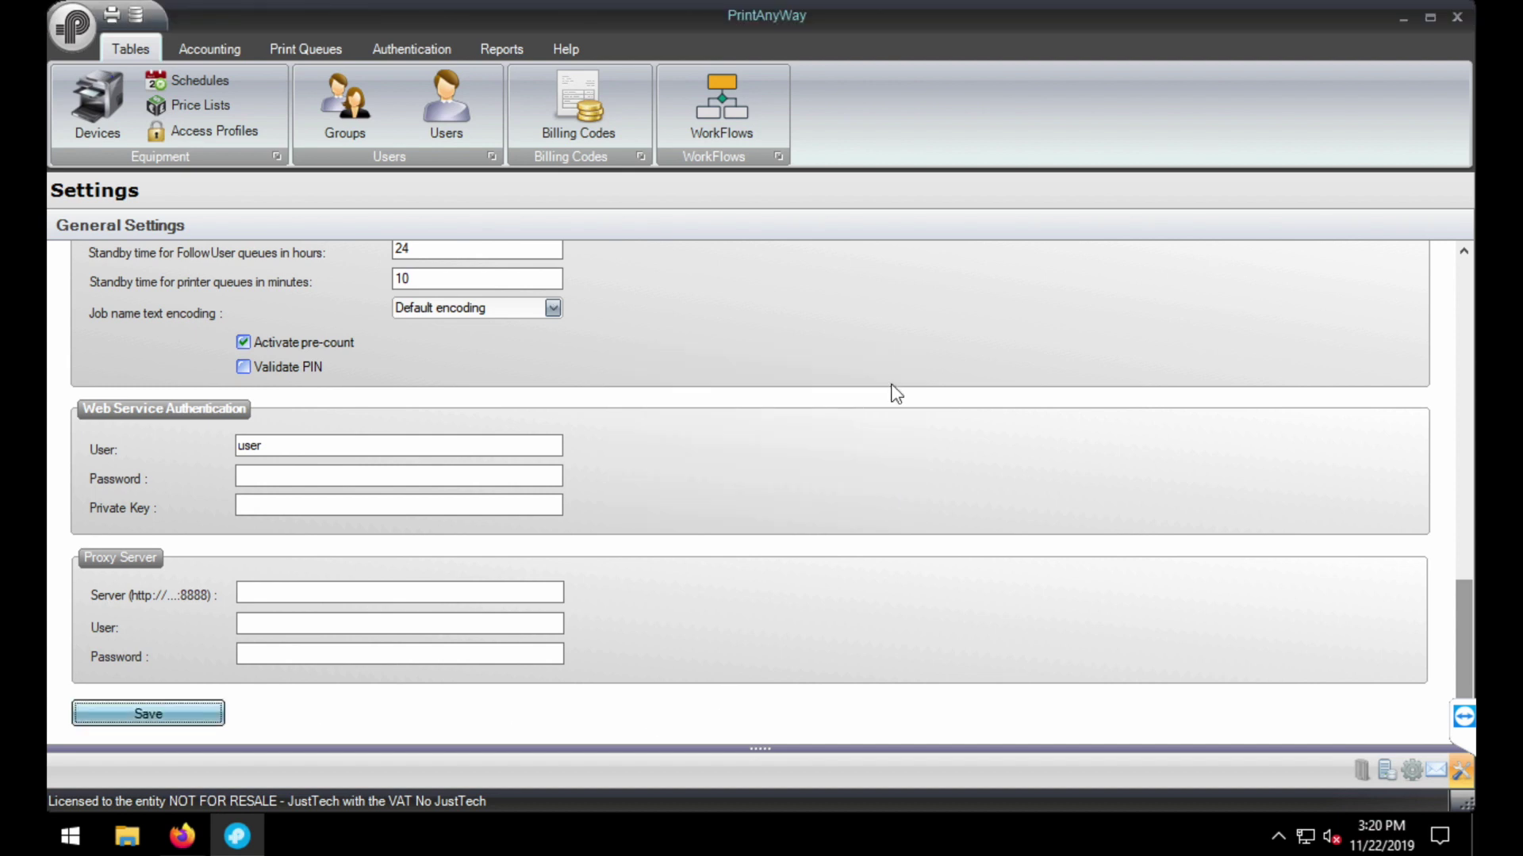
- In the Billing Codes table, add code 123 described by a person's name
click(127, 43)
click(471, 101)
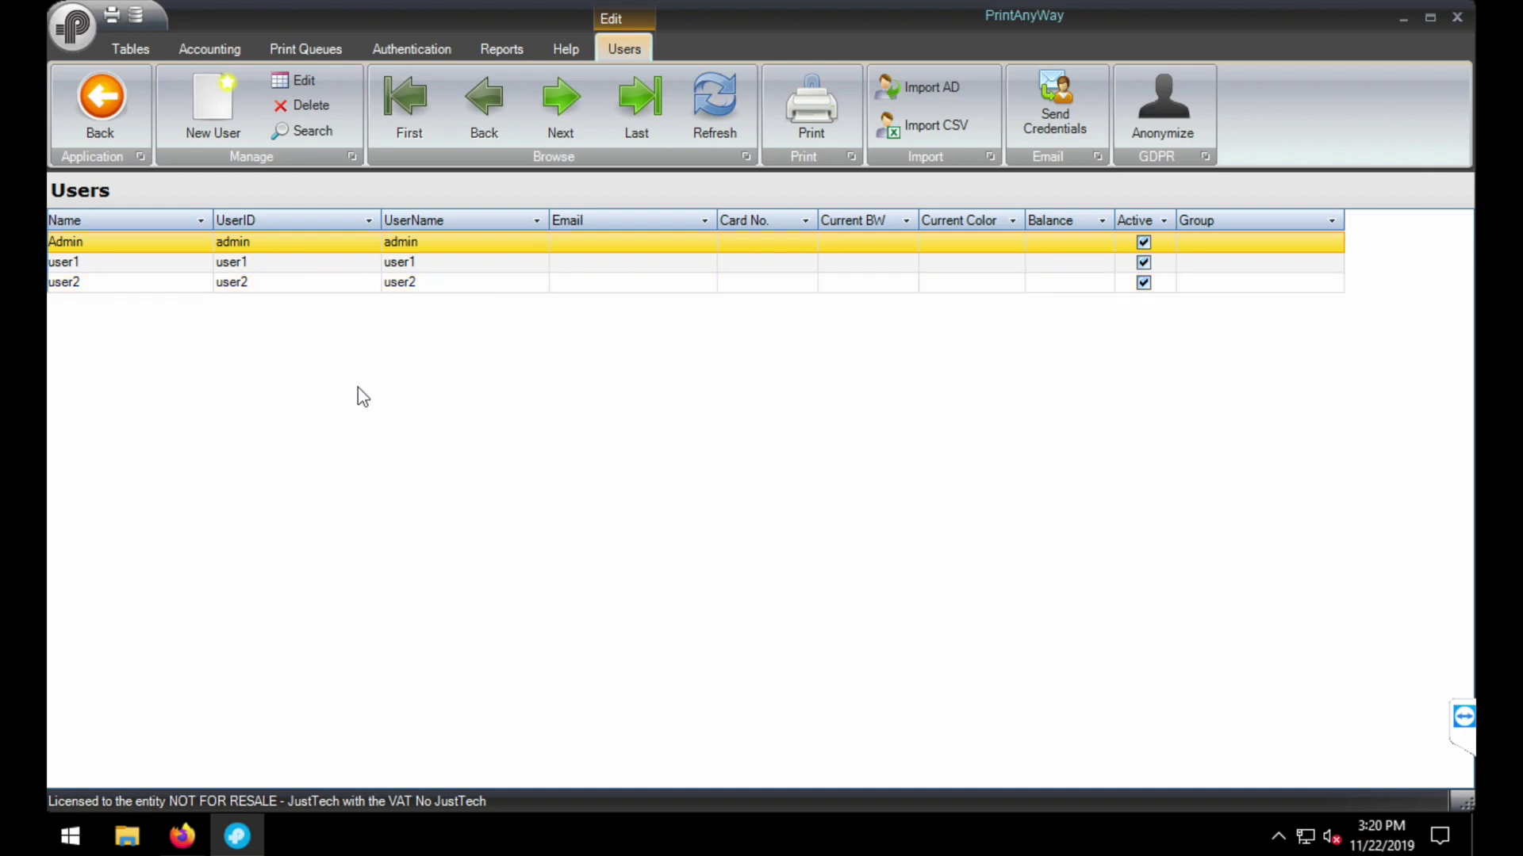
click(114, 106)
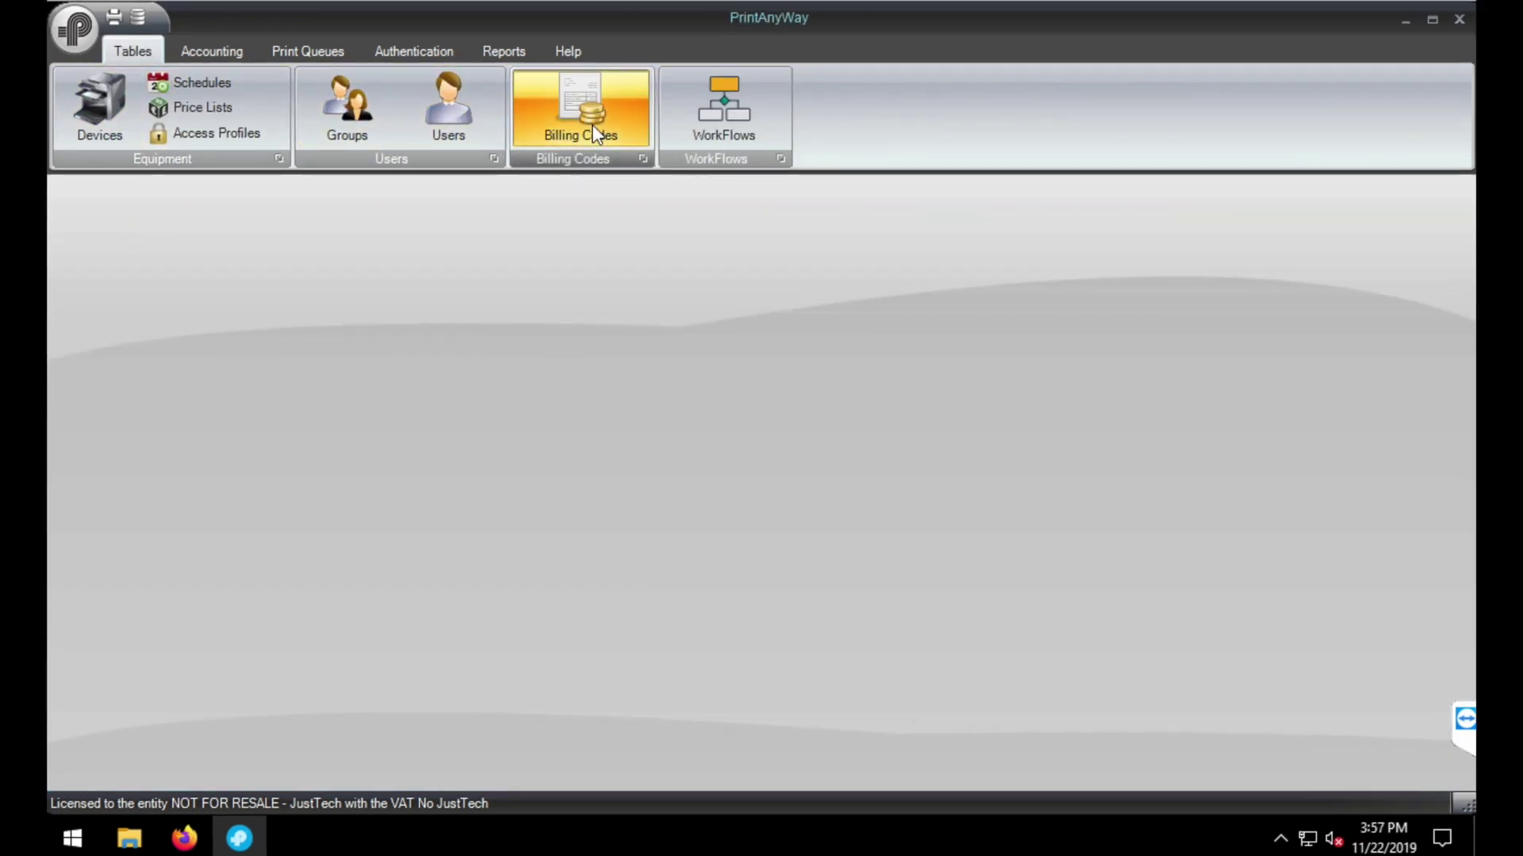
click(597, 134)
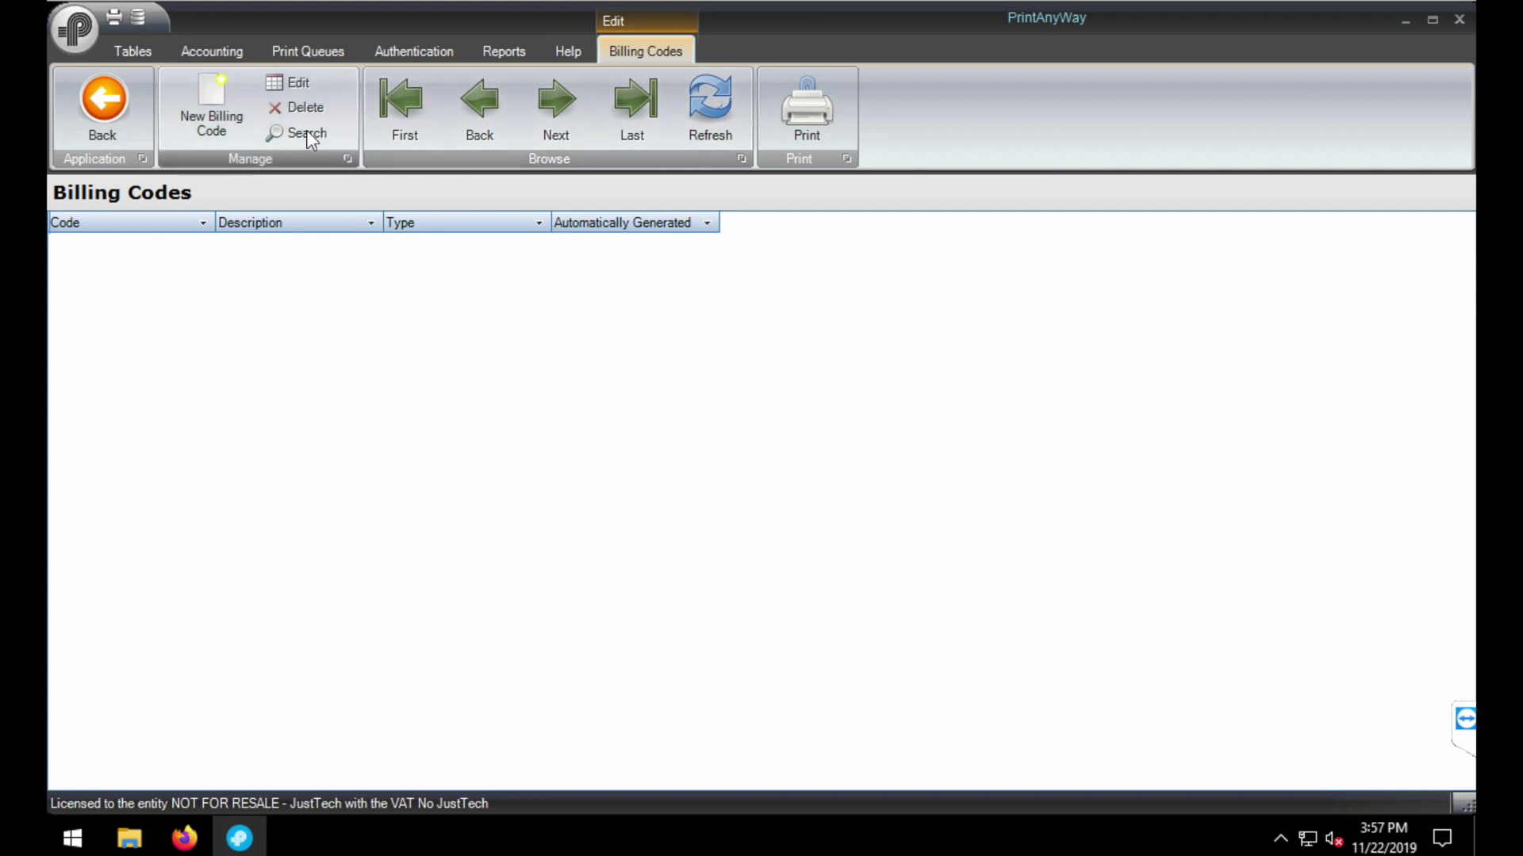
click(234, 113)
click(585, 246)
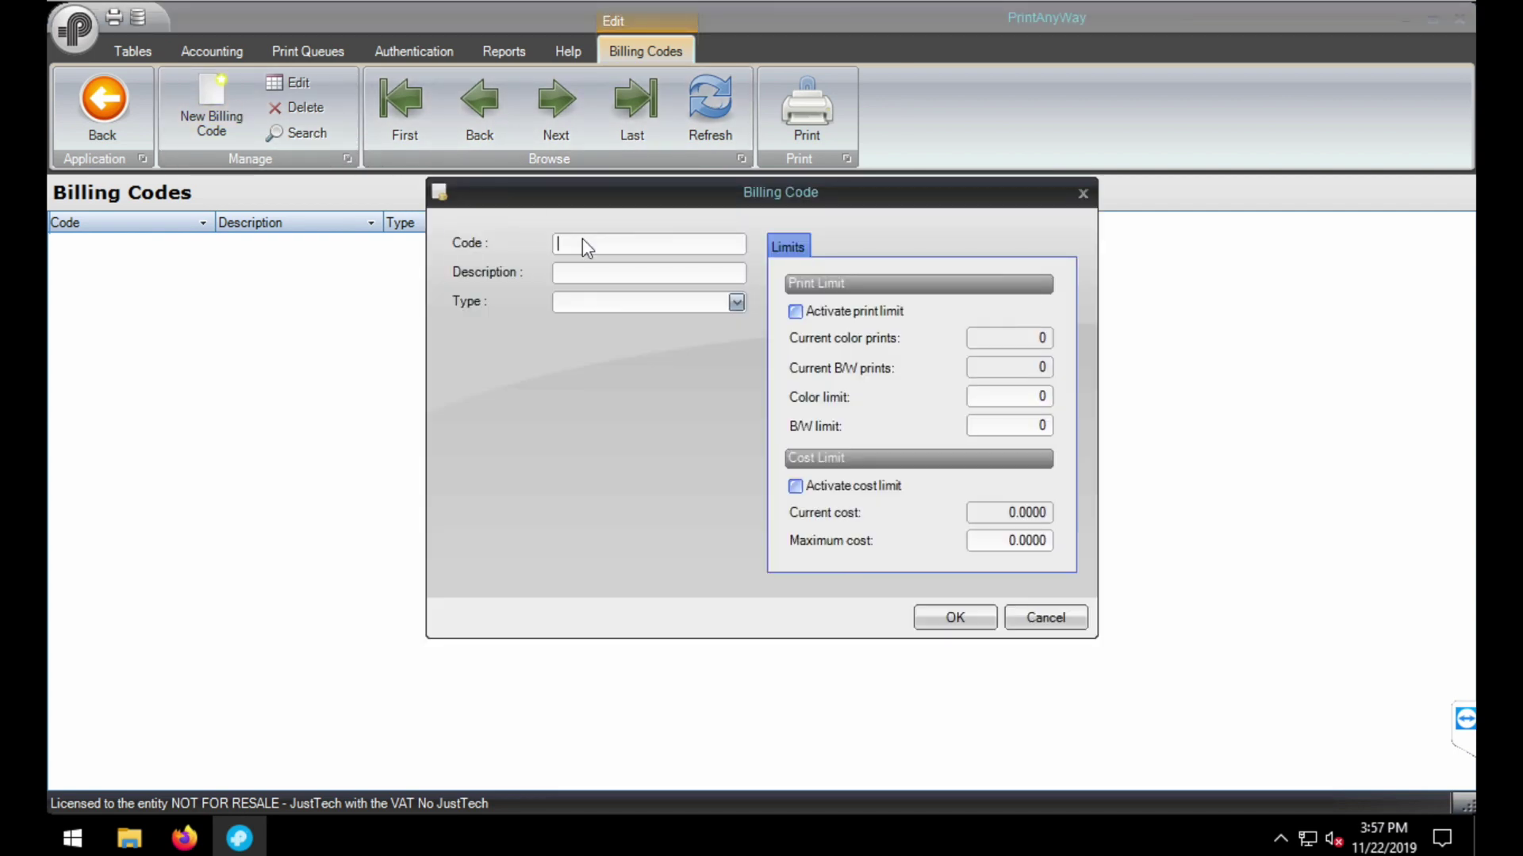
text(123)
click(954, 617)
- Add billing code 234 with a person's name as description and type Mortgages
click(211, 112)
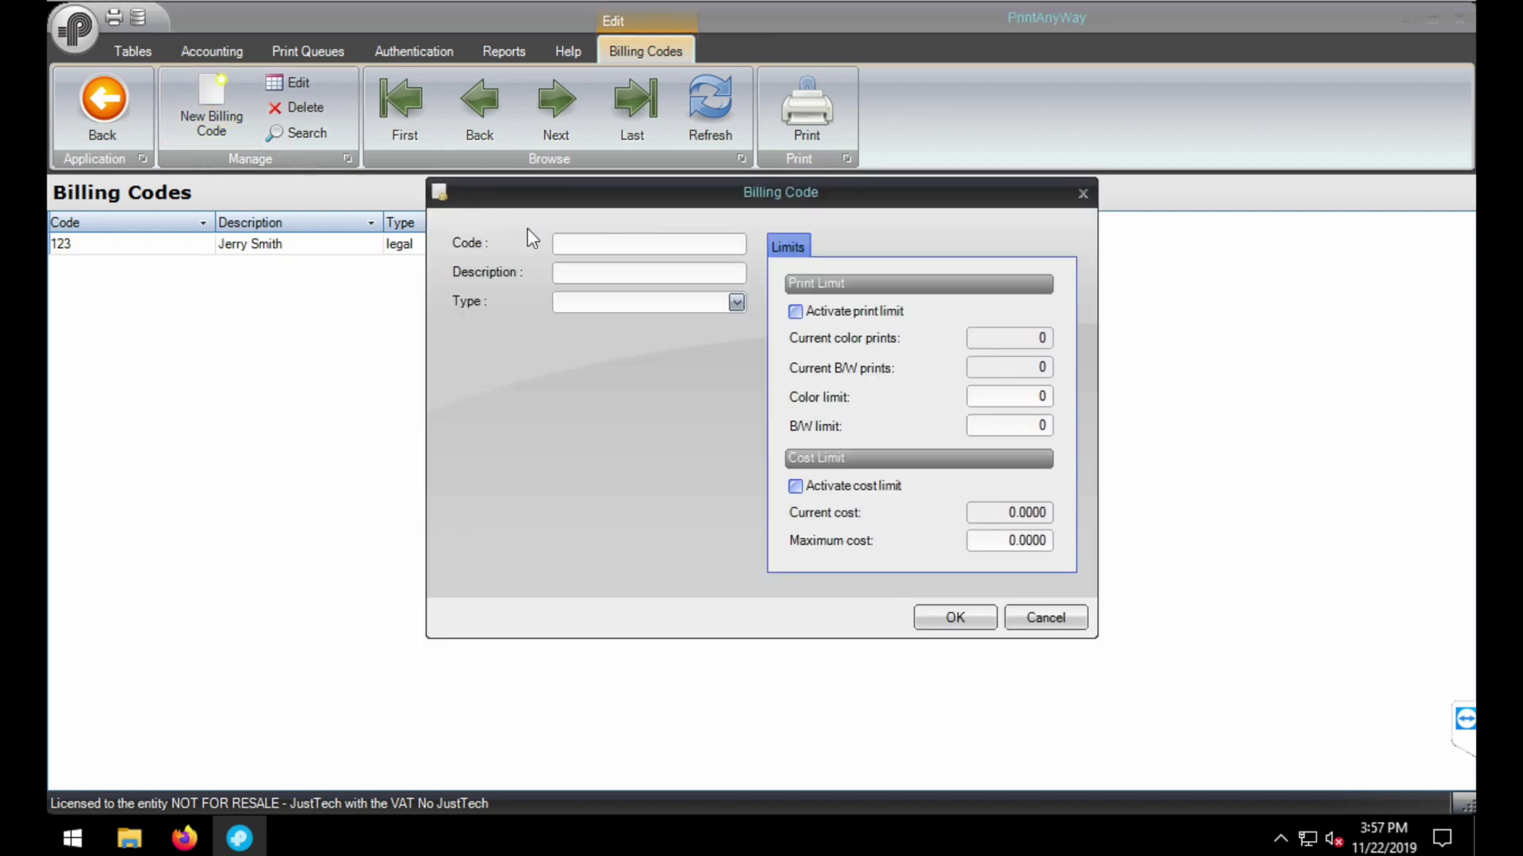
click(588, 249)
key(Tab)
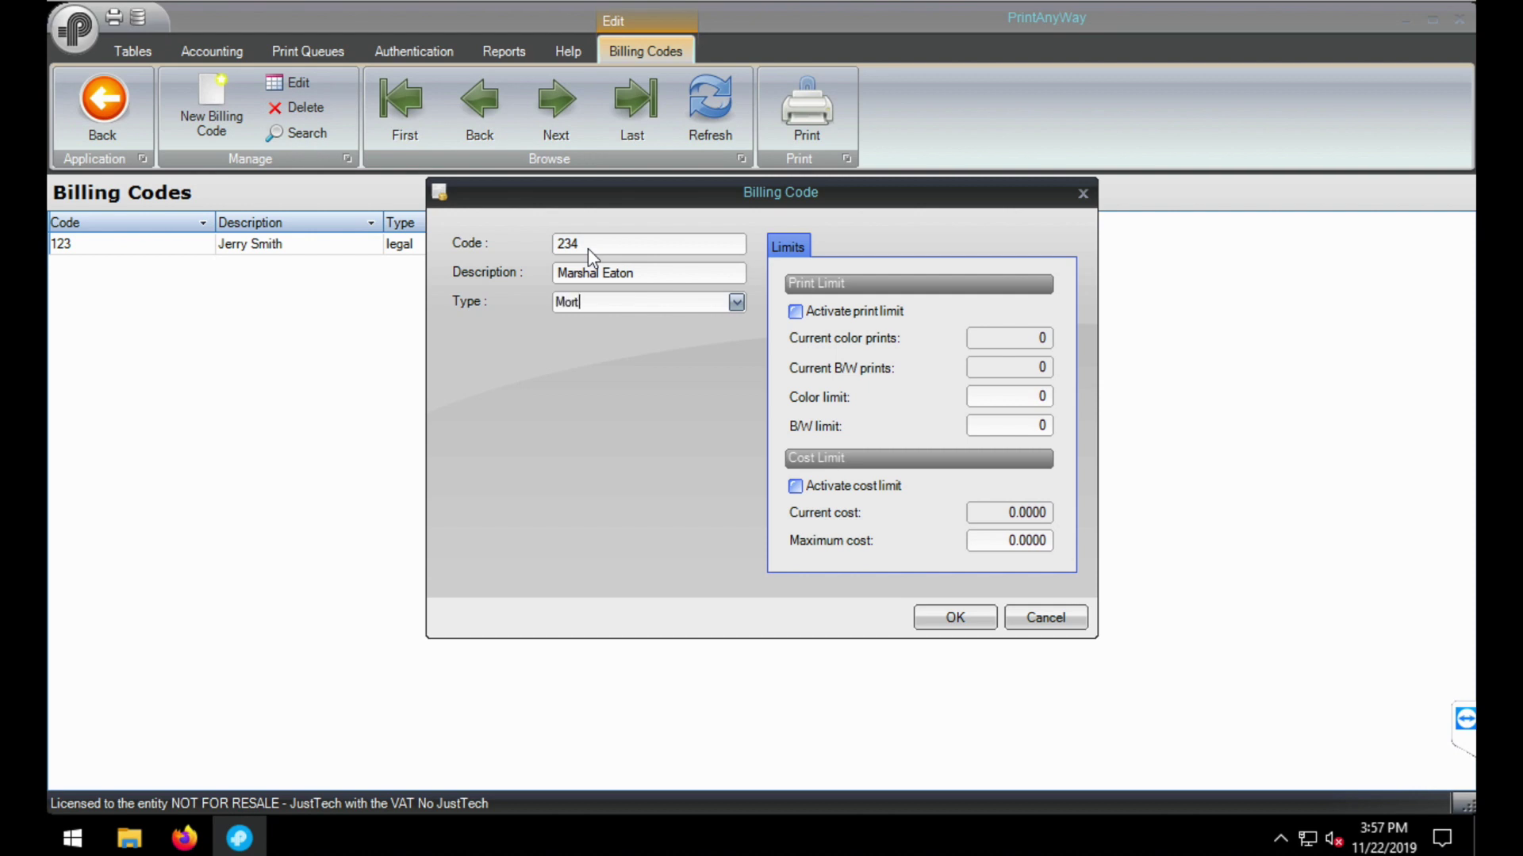
click(955, 620)
- Add billing code 987 with a person's name as description and type Company 1
click(214, 119)
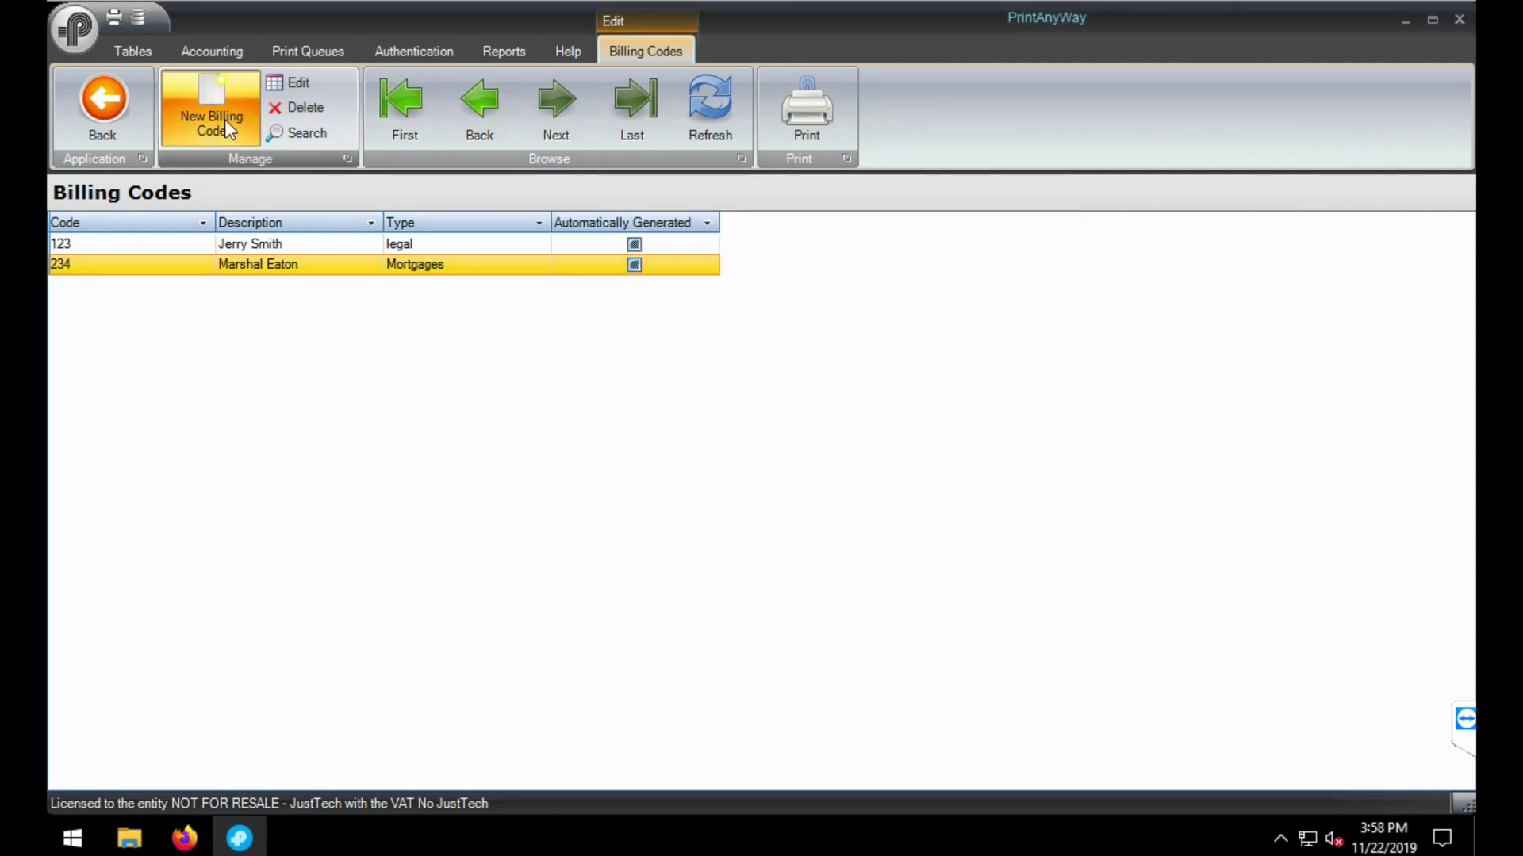
text(987)
key(Tab)
key(Tab)
text(Company 1)
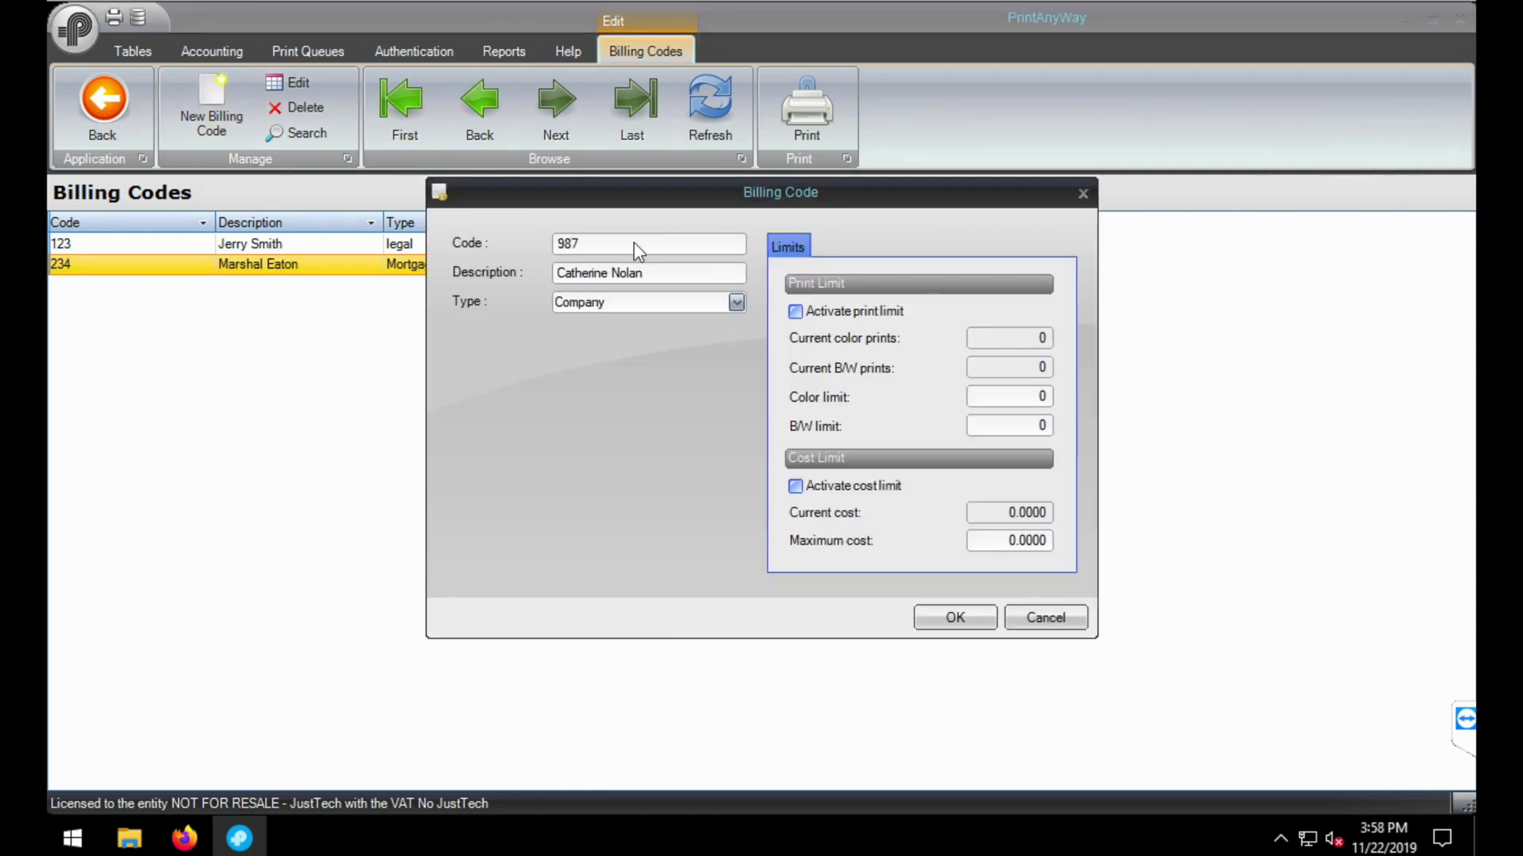
click(955, 617)
- Add billing code 567 with a person's name as description and a company type
click(211, 119)
key(Tab)
key(Tab)
text(Company 1)
key(Return)
- Add billing code 678 with a person's name as description and type legal
text(678)
key(Tab)
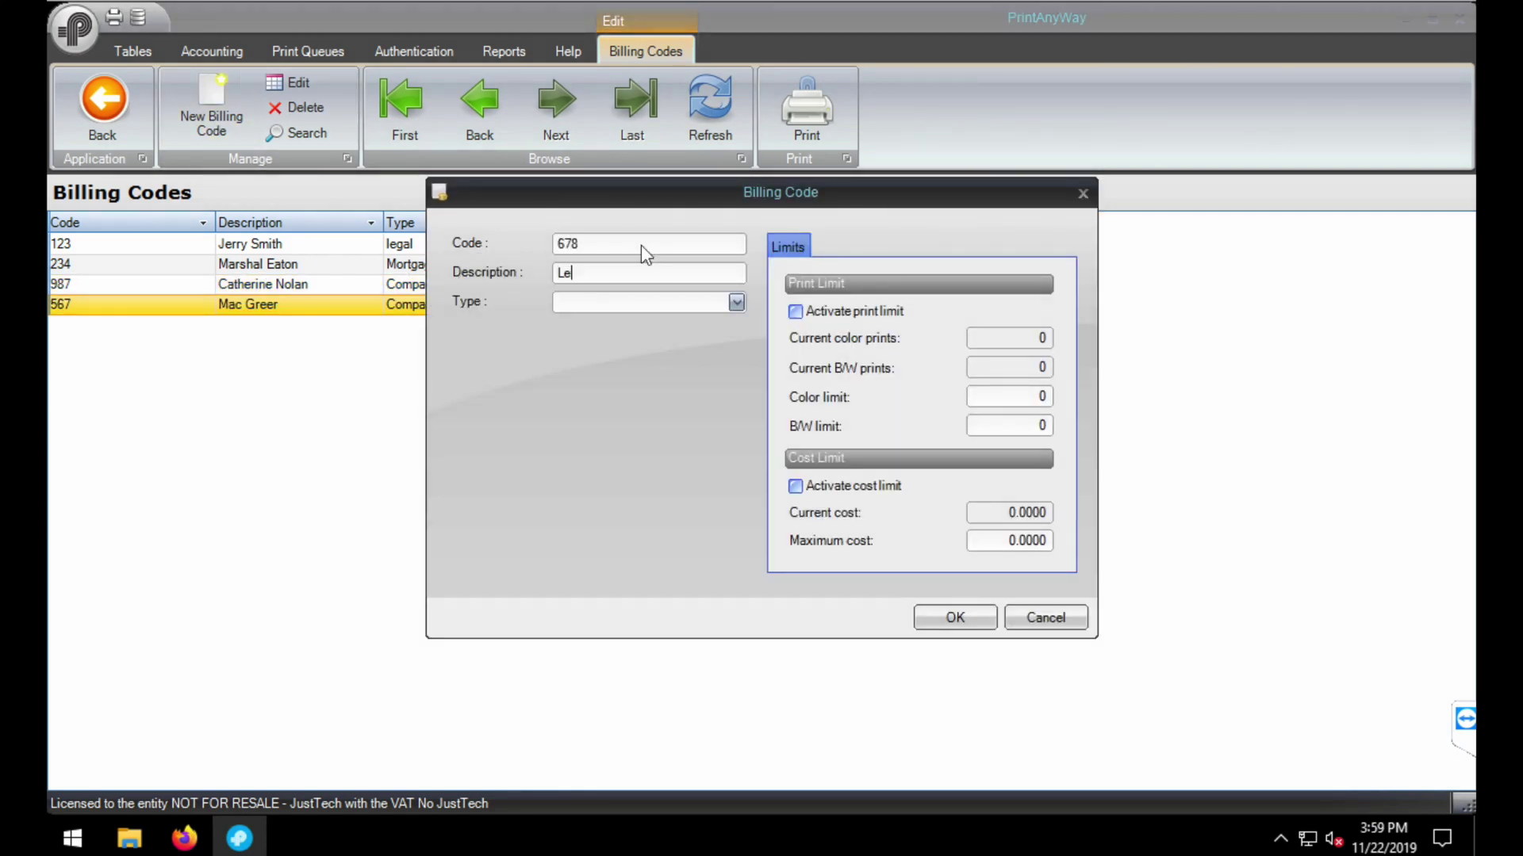
text(Leslie S)
click(737, 302)
click(609, 369)
click(966, 626)
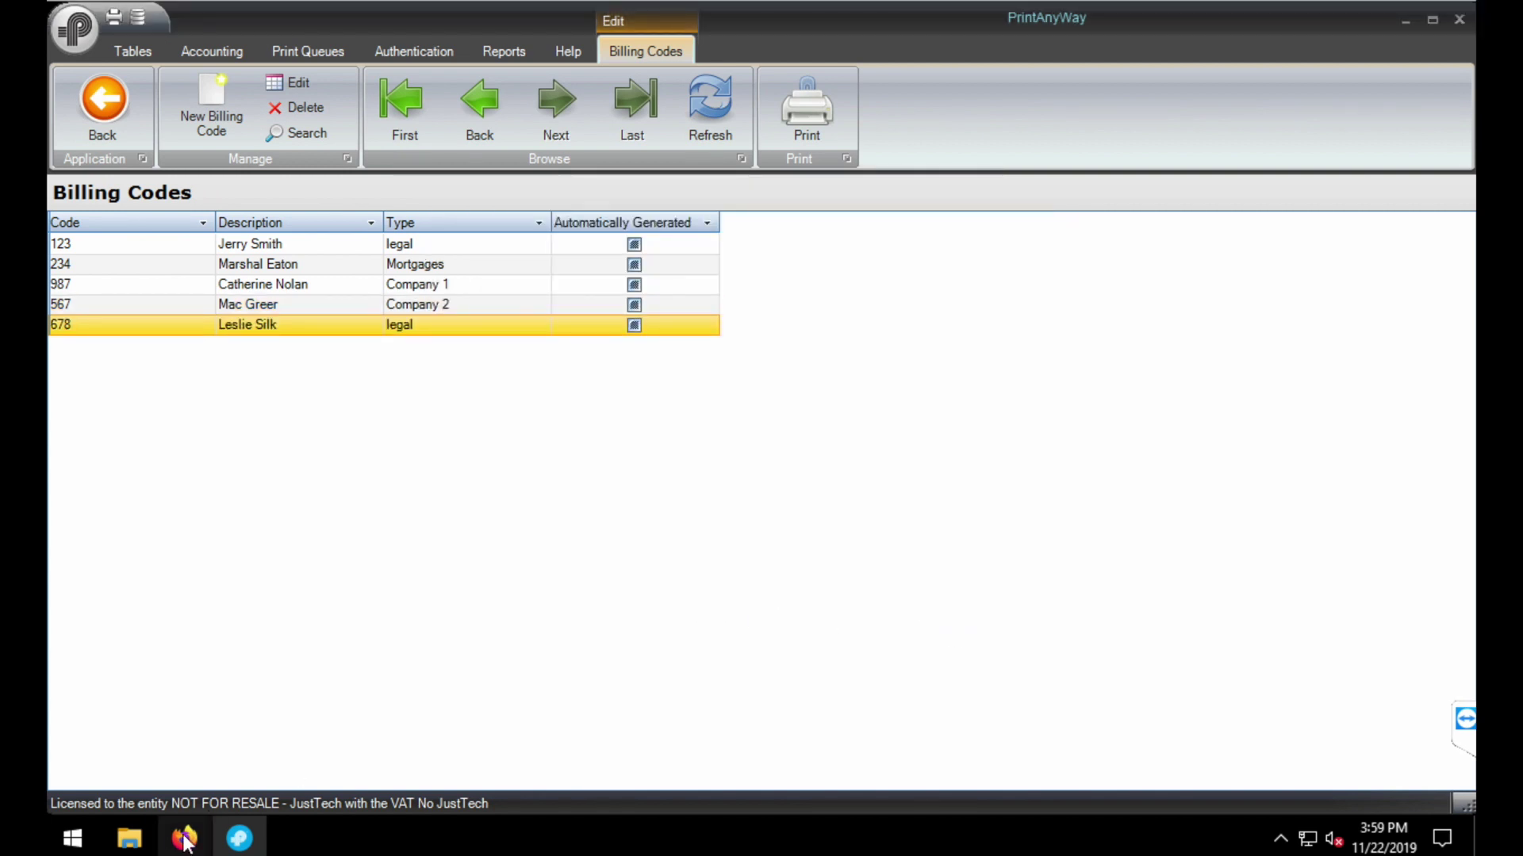
click(184, 839)
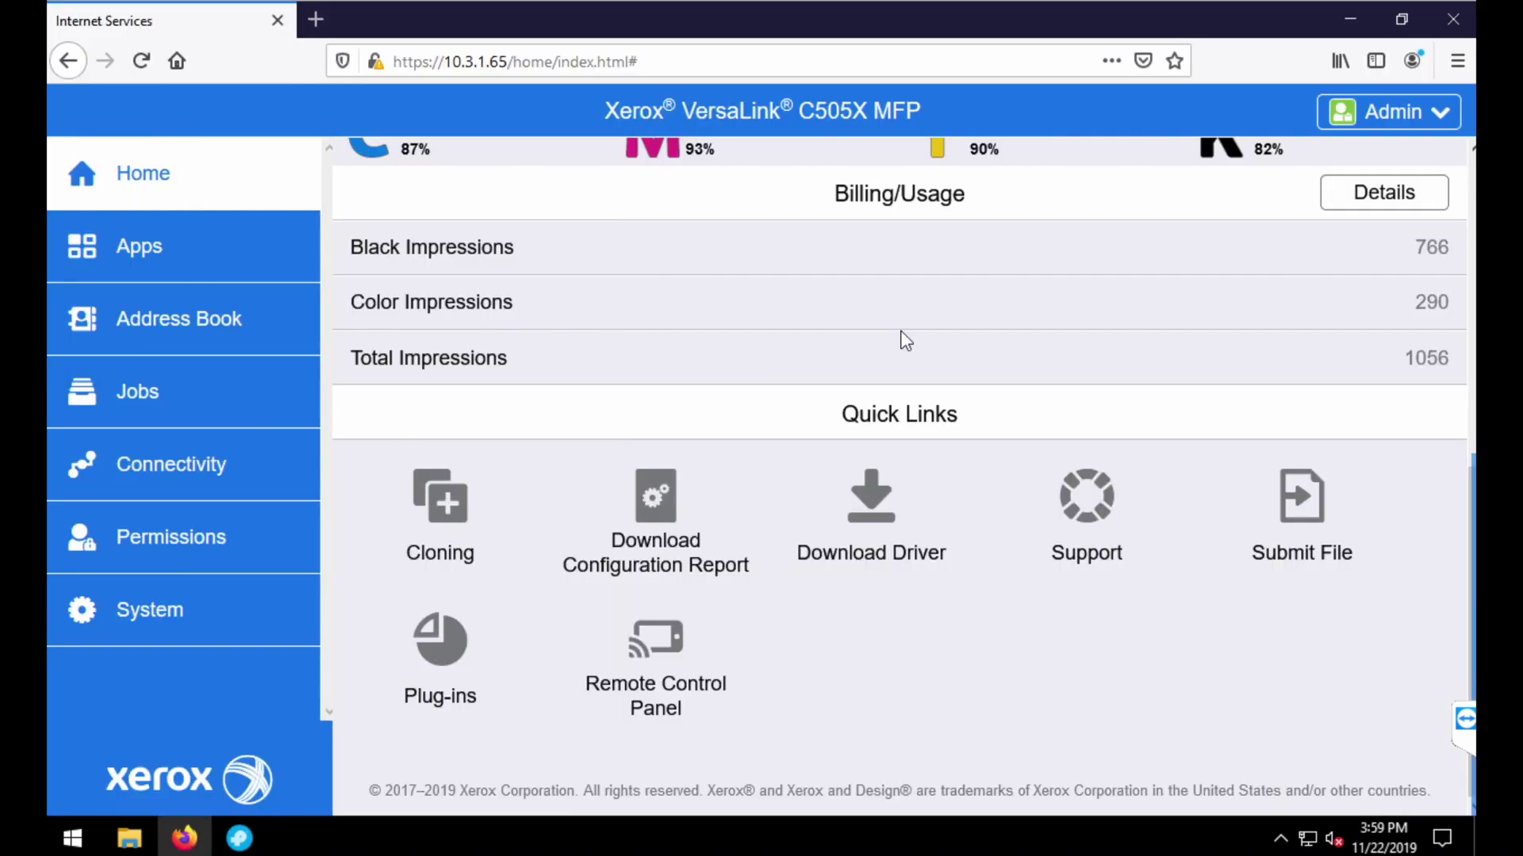
- Start a Remote Control Panel session and sign in with the user ID and billing code 123
click(694, 659)
click(928, 609)
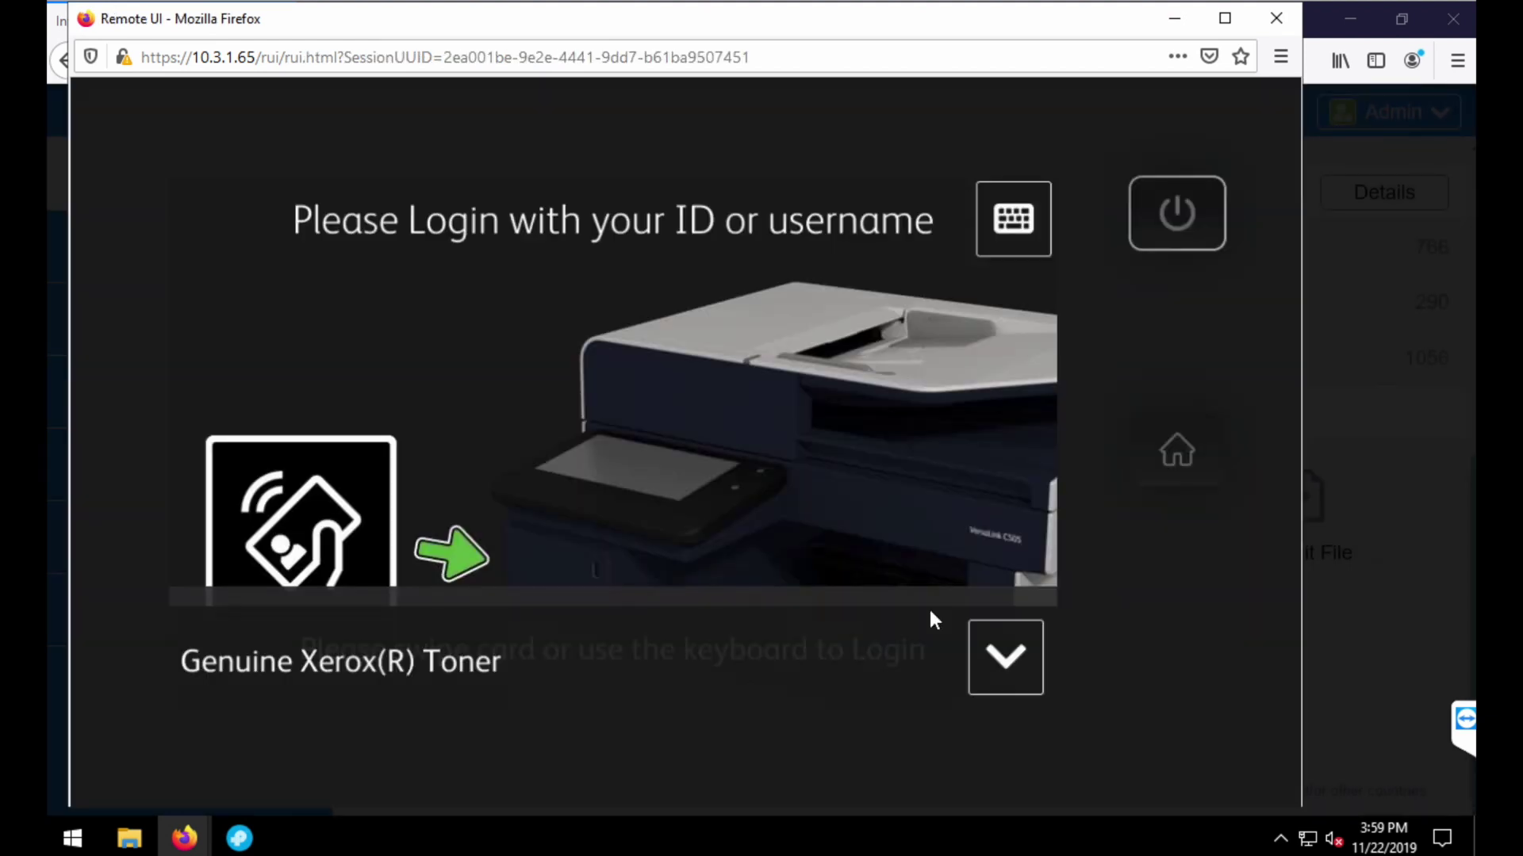
click(1039, 222)
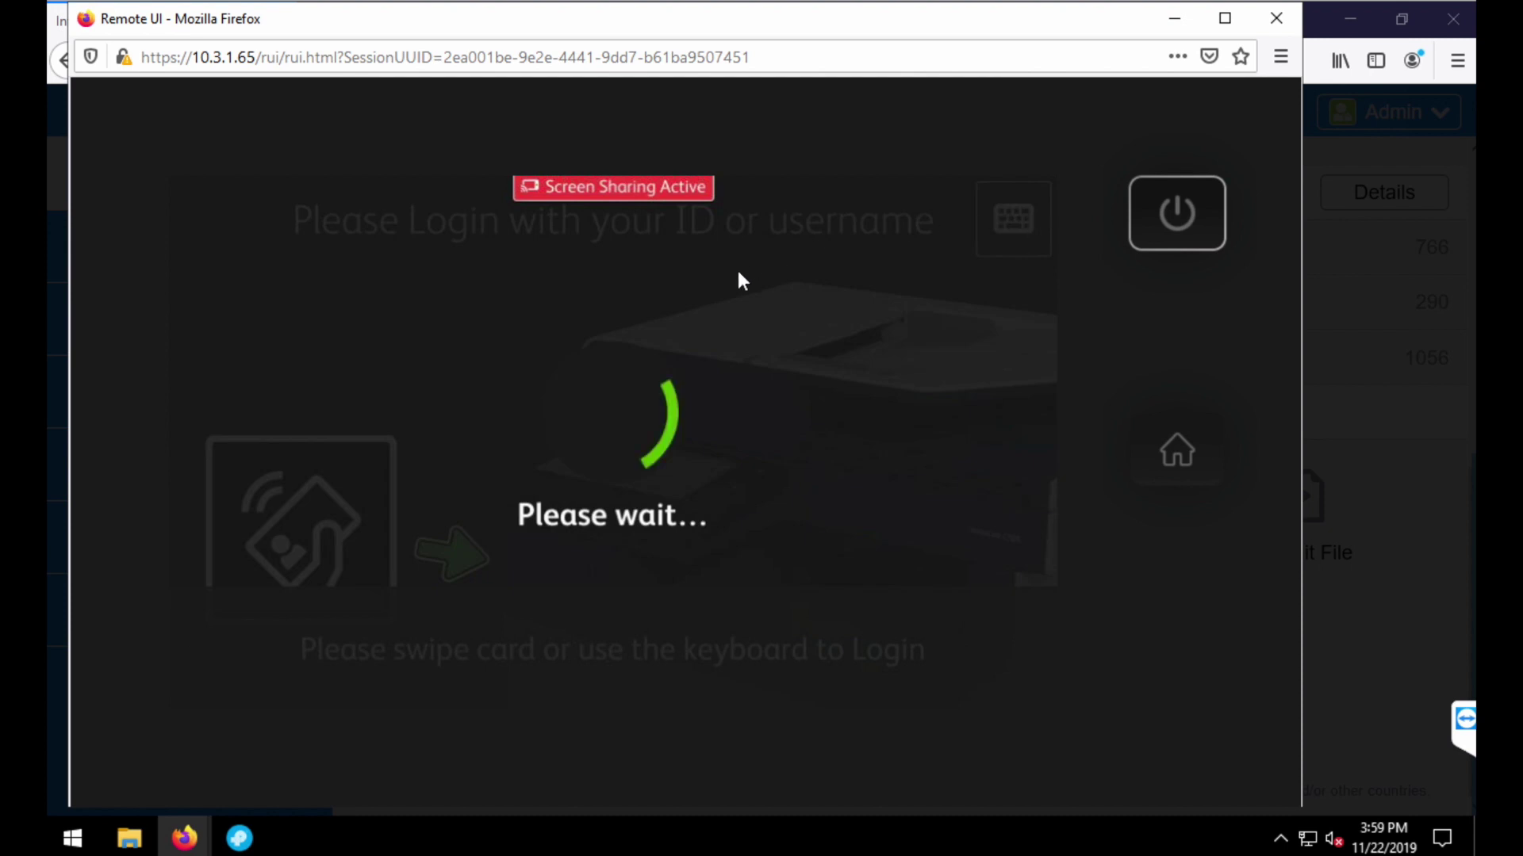
text(admin)
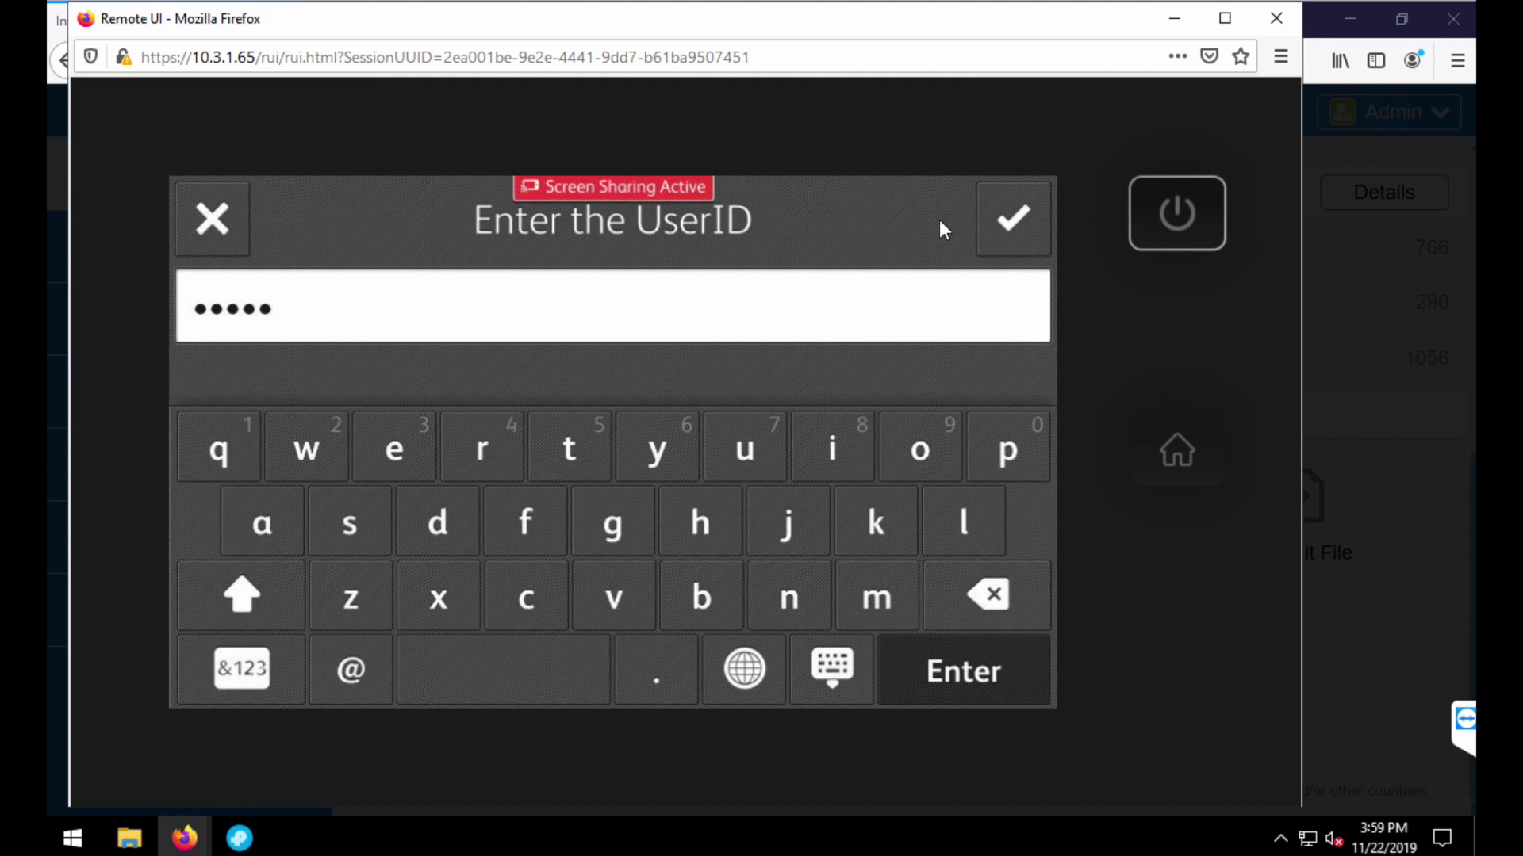
click(1027, 242)
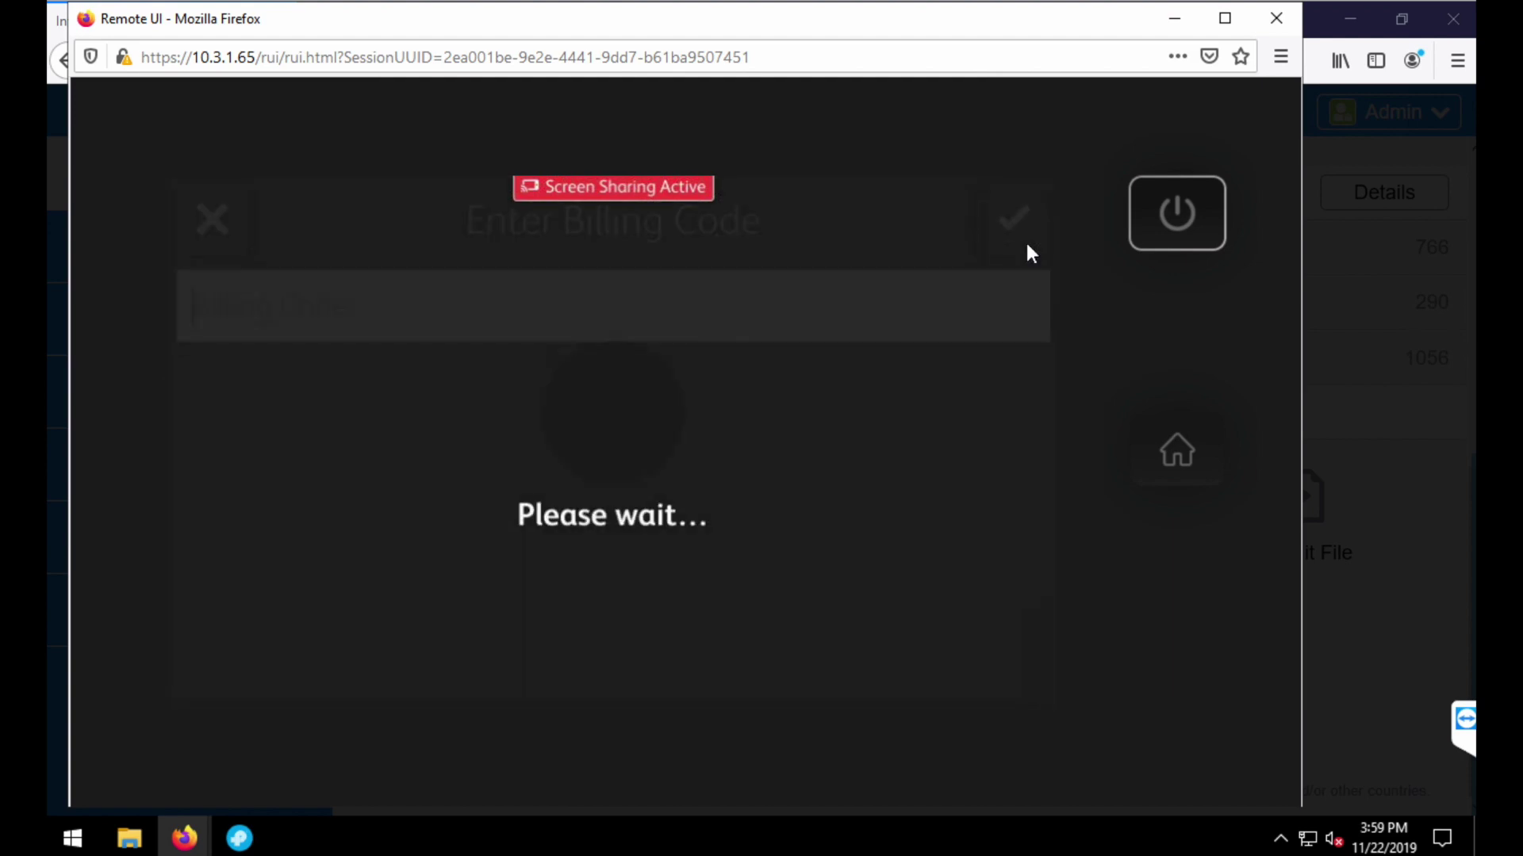
text(123)
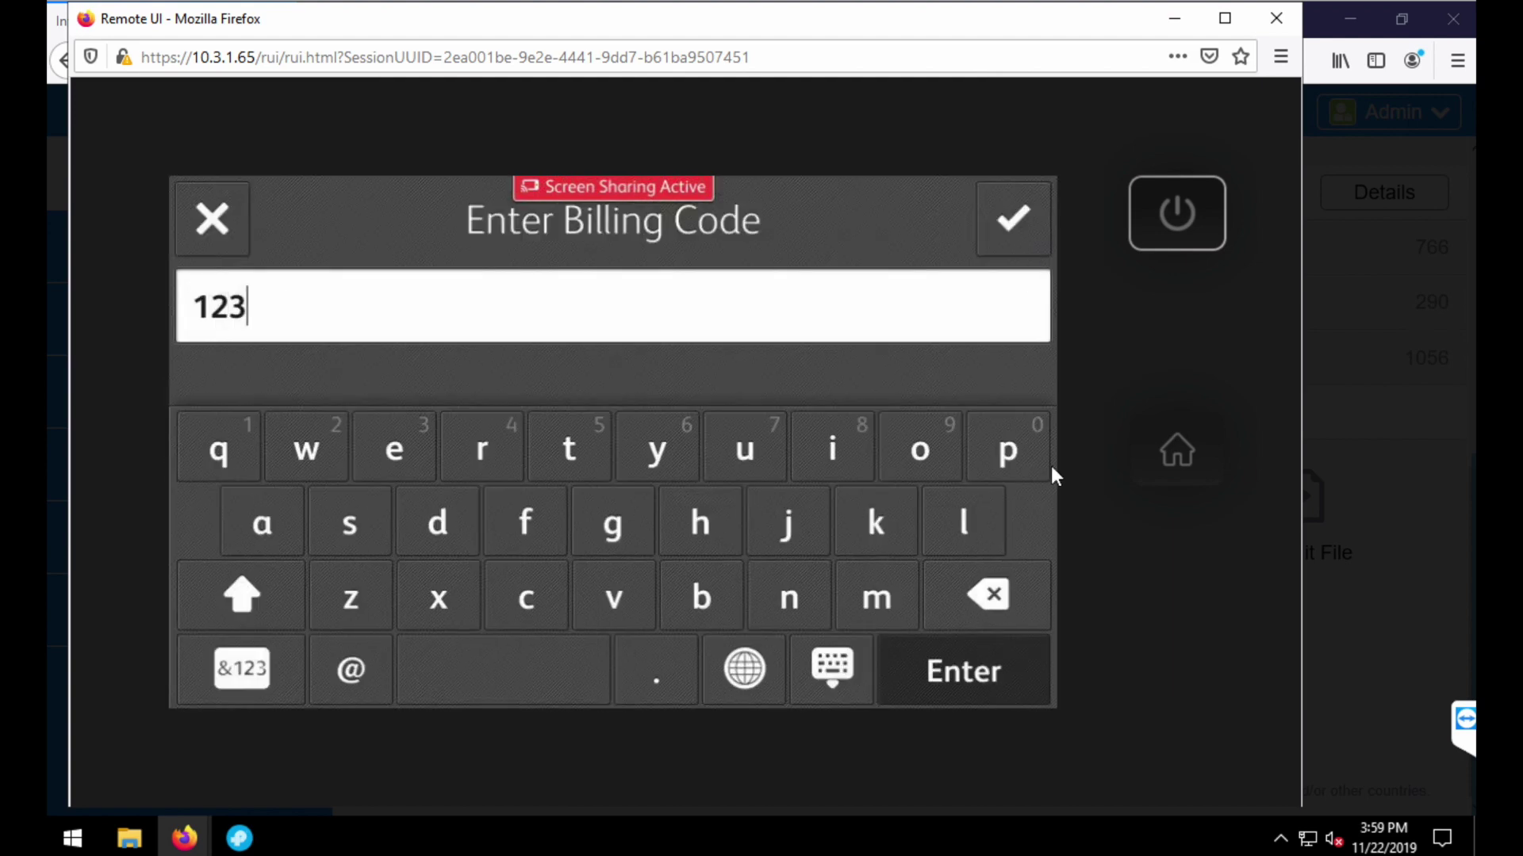
click(993, 668)
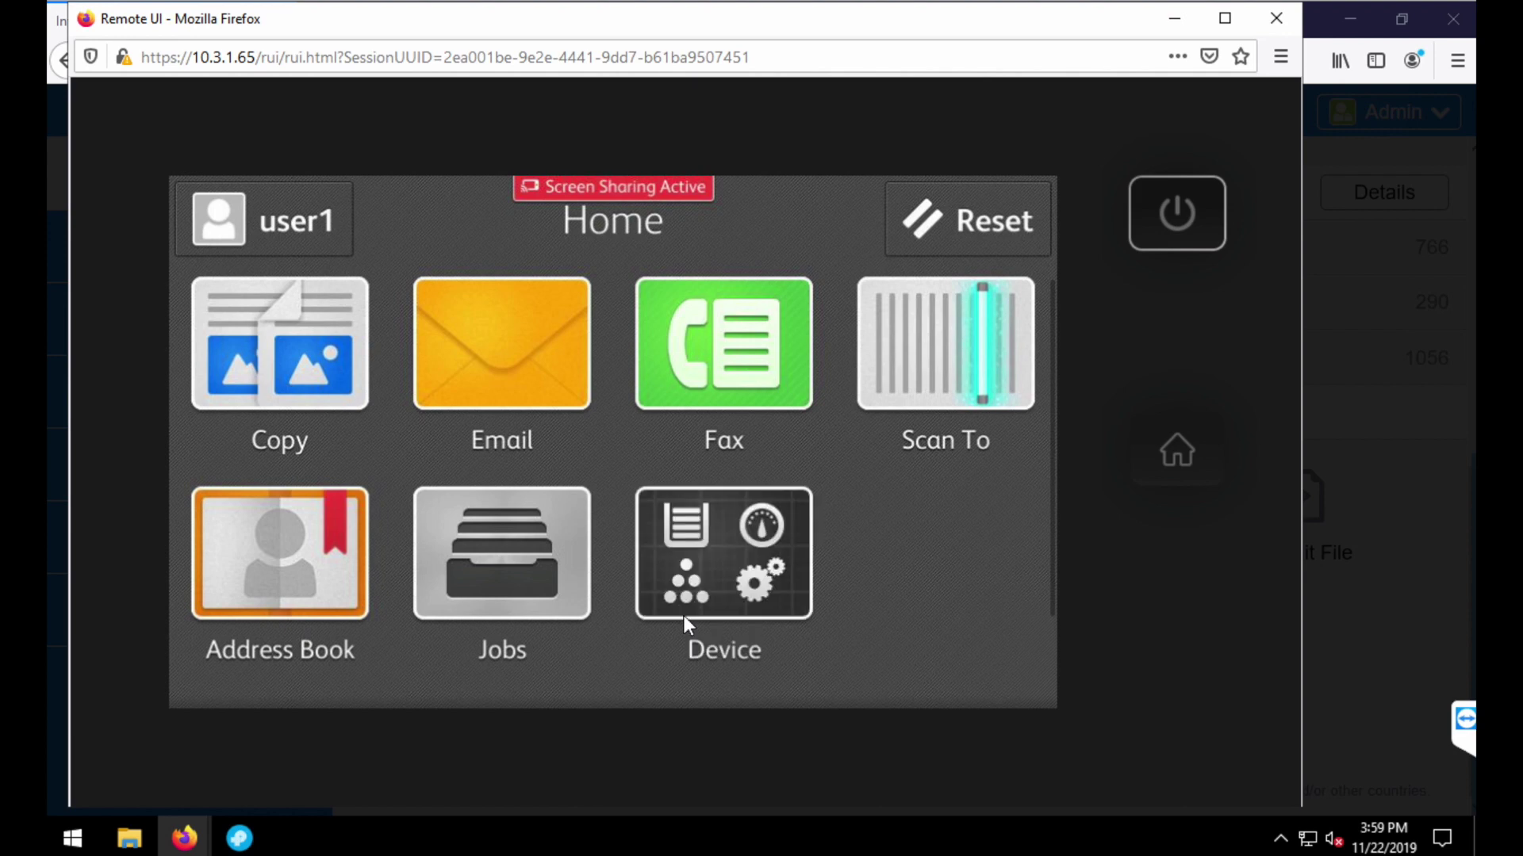
- Run one-copy job 00016 using 8.5 x 11" for the undetected original, then return Home
click(310, 401)
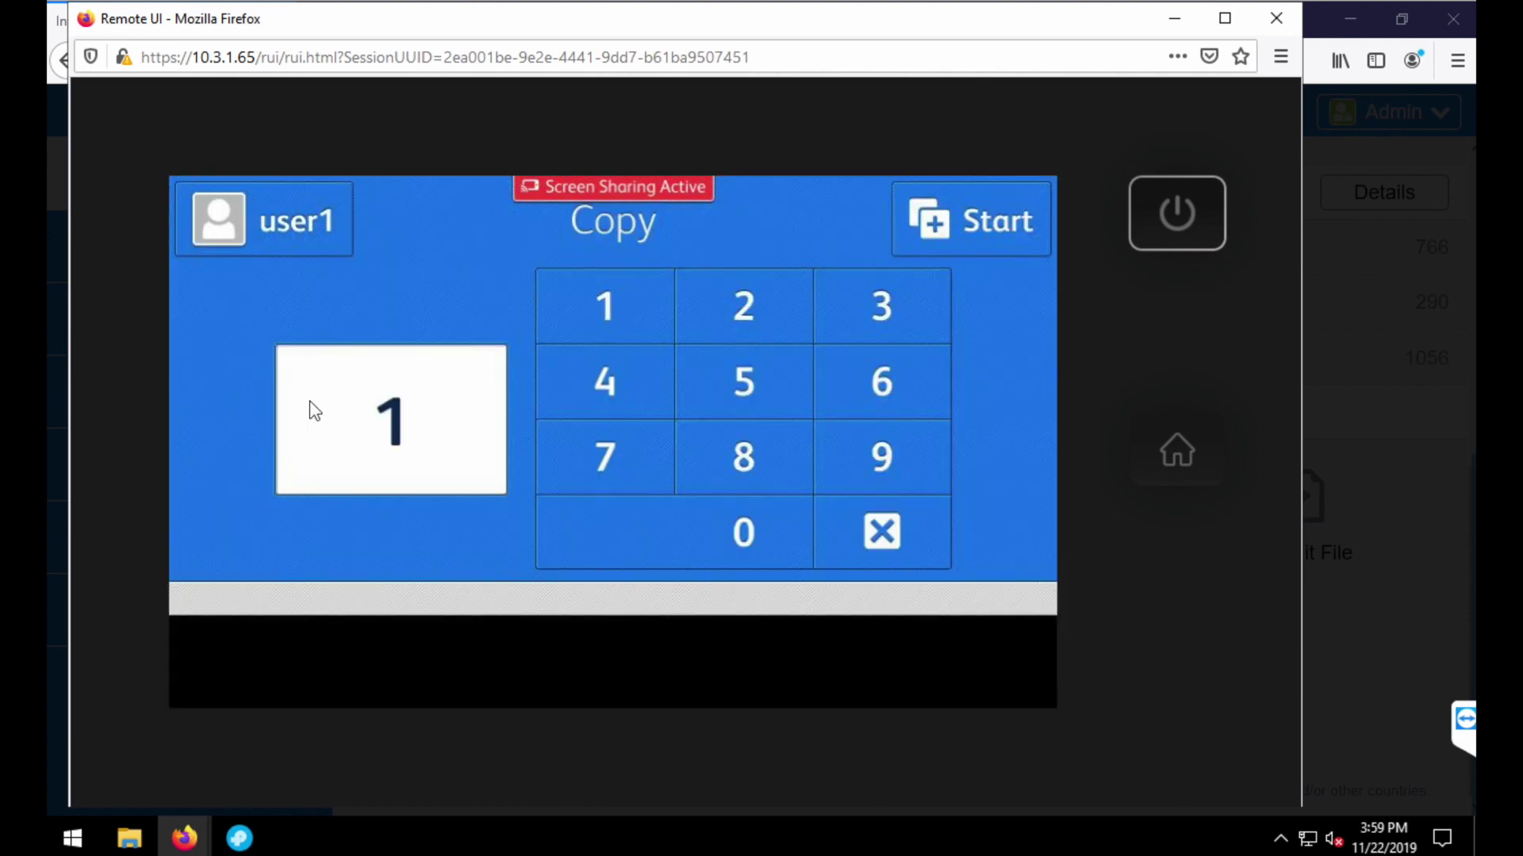
click(925, 235)
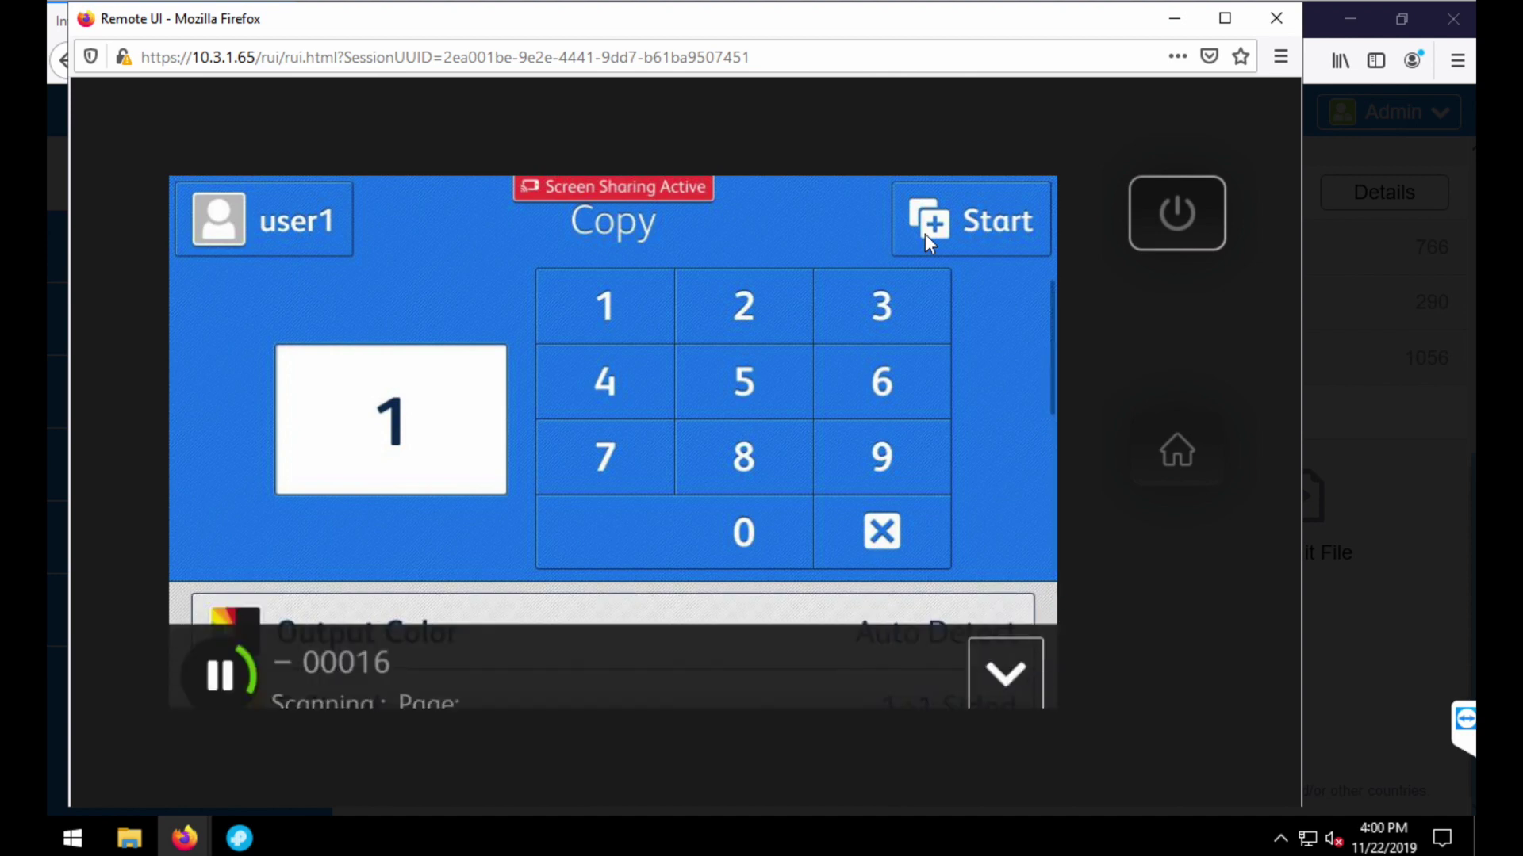
click(763, 633)
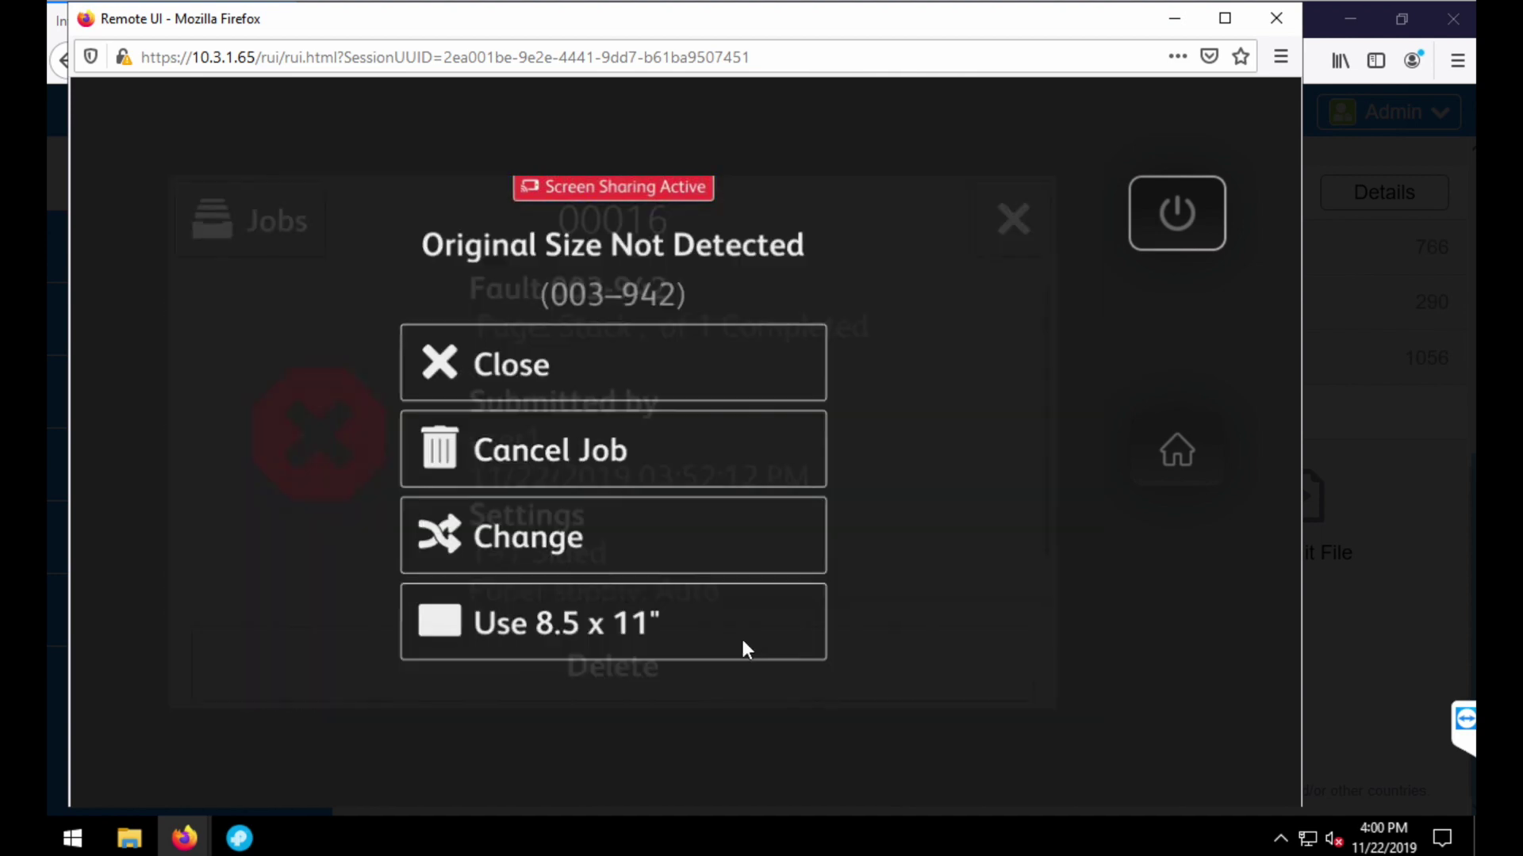
click(639, 592)
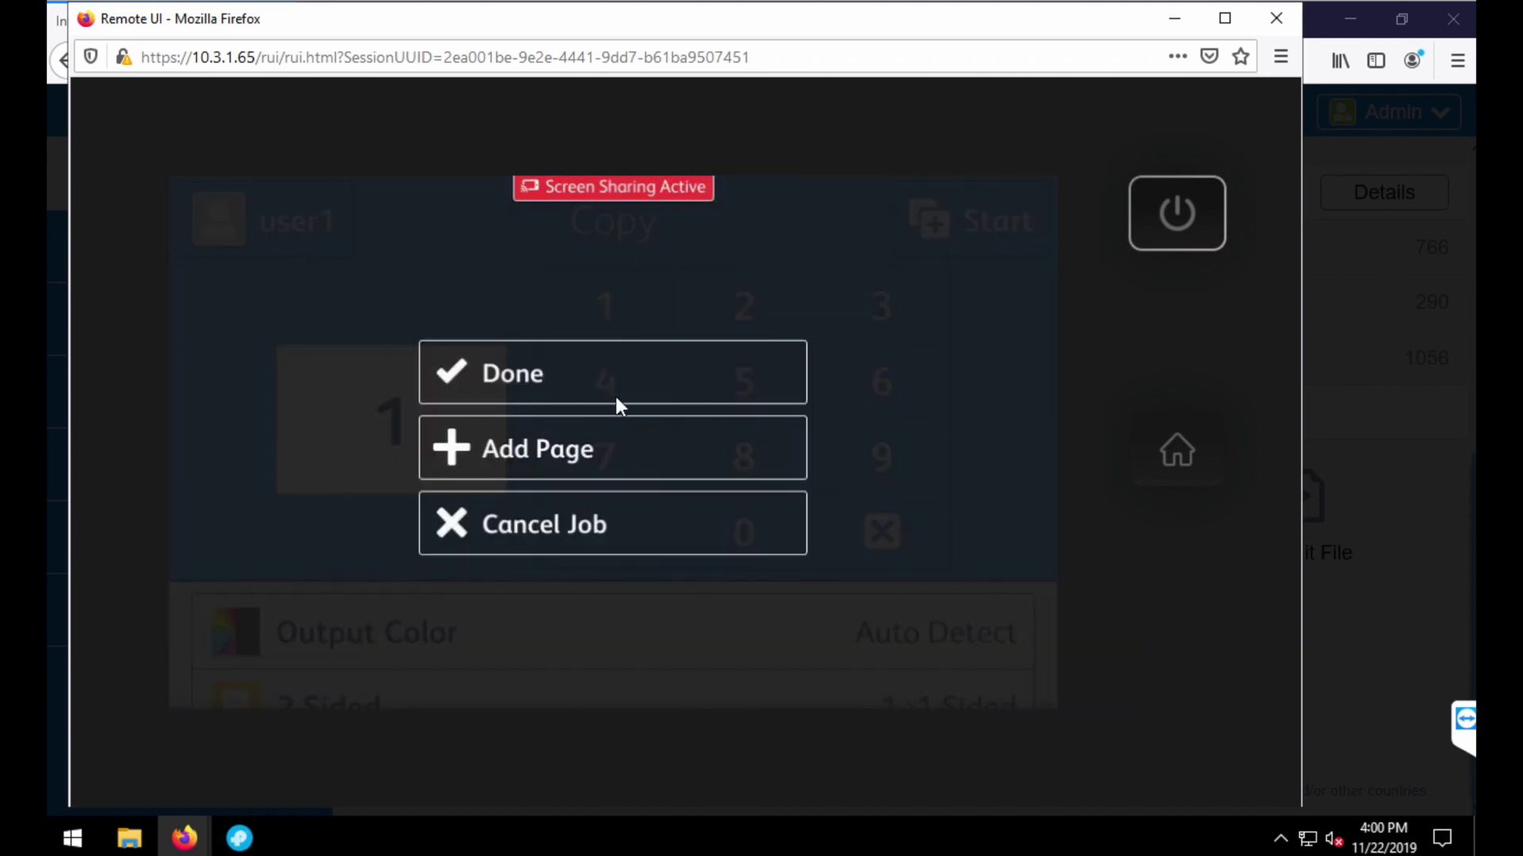
click(631, 381)
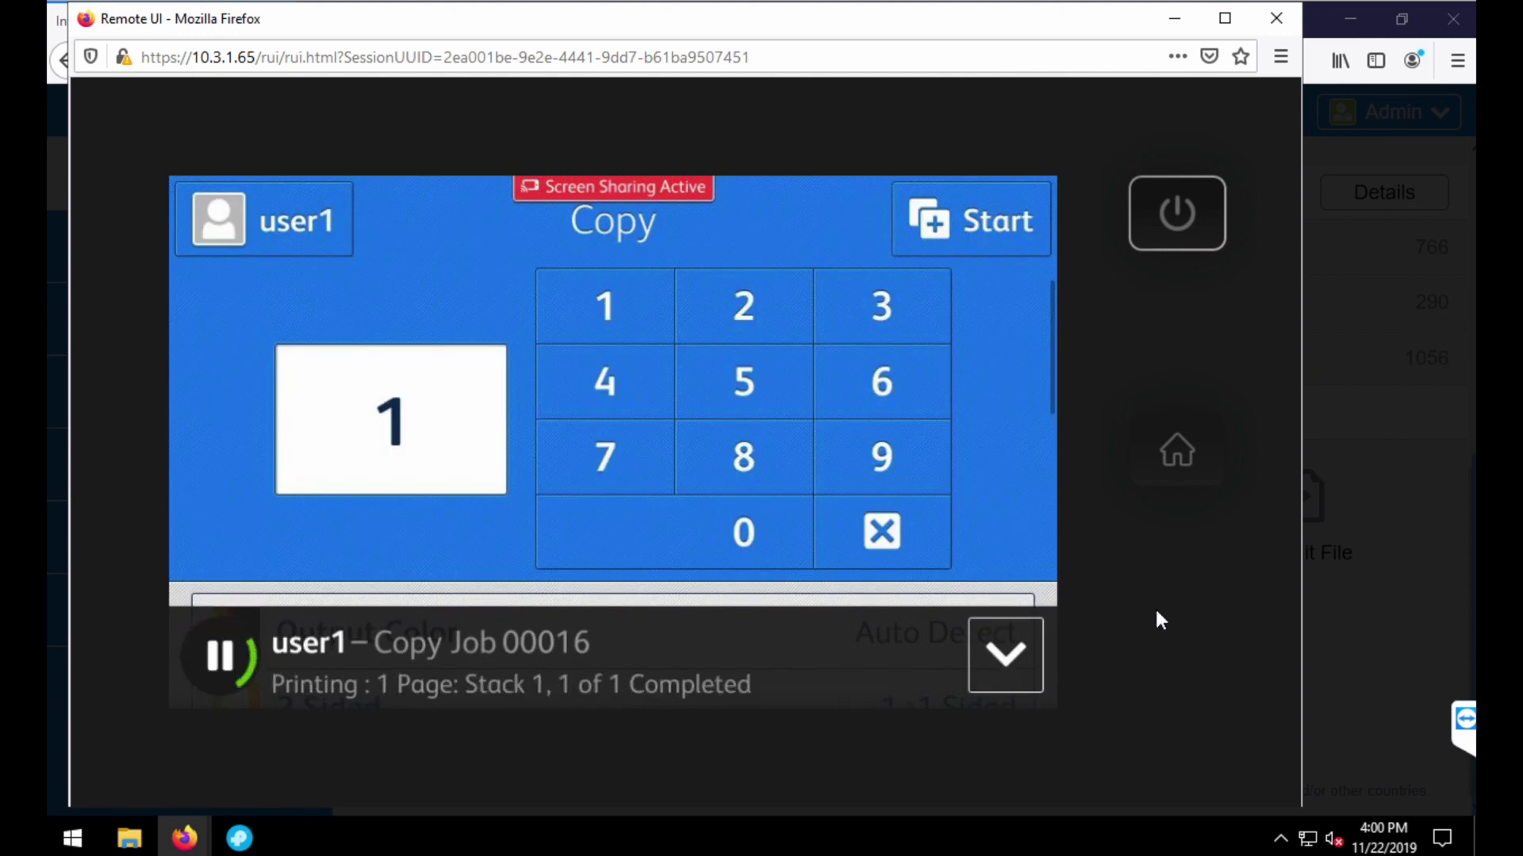
click(1176, 470)
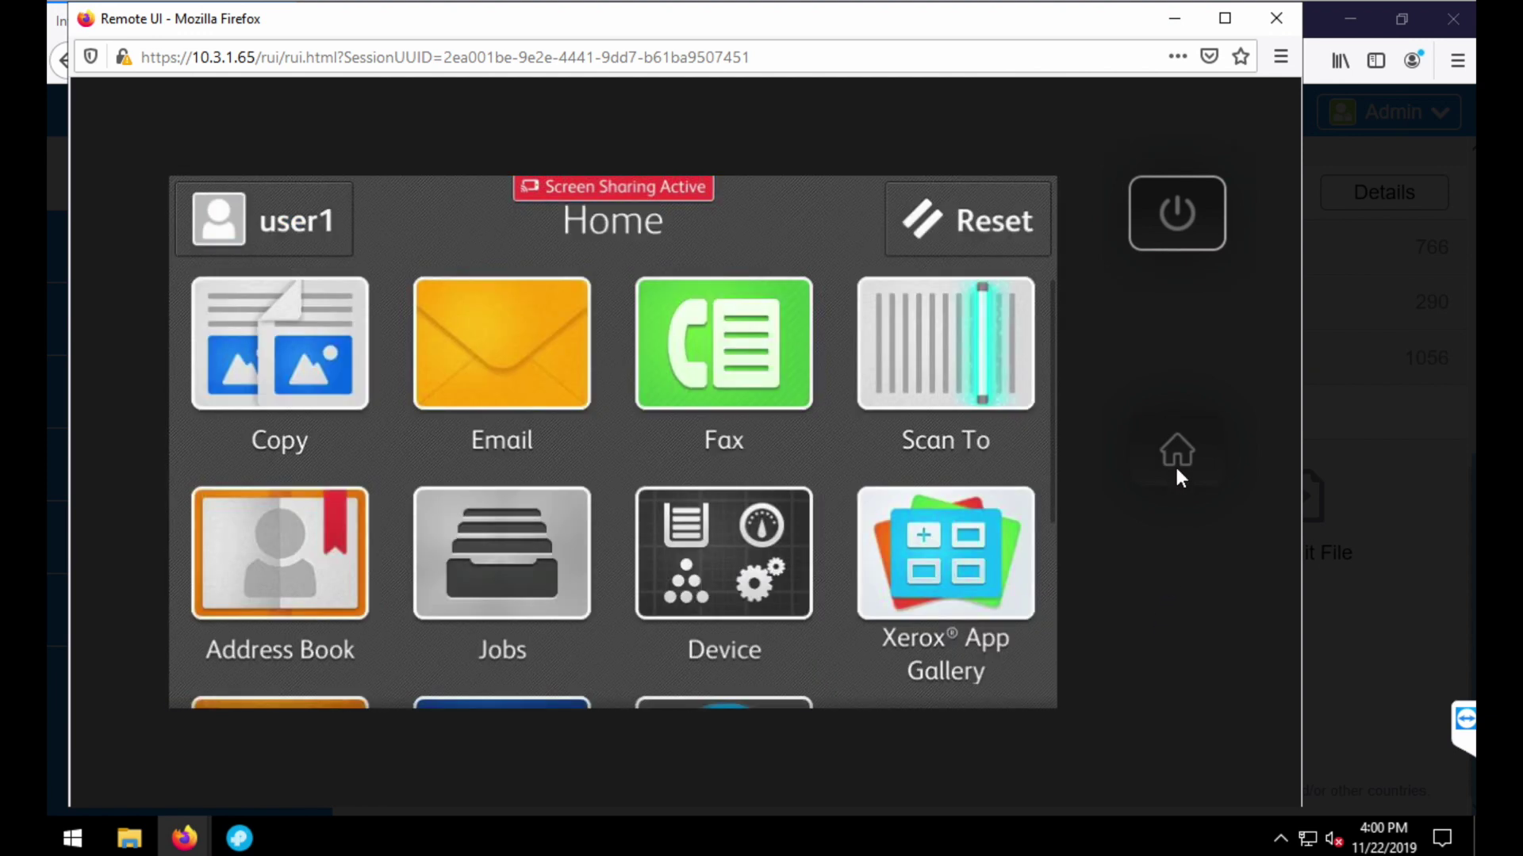
- Check the PrintAnyWay FollowUser app, then log the current user out
scroll(774, 376, down, 4)
click(749, 444)
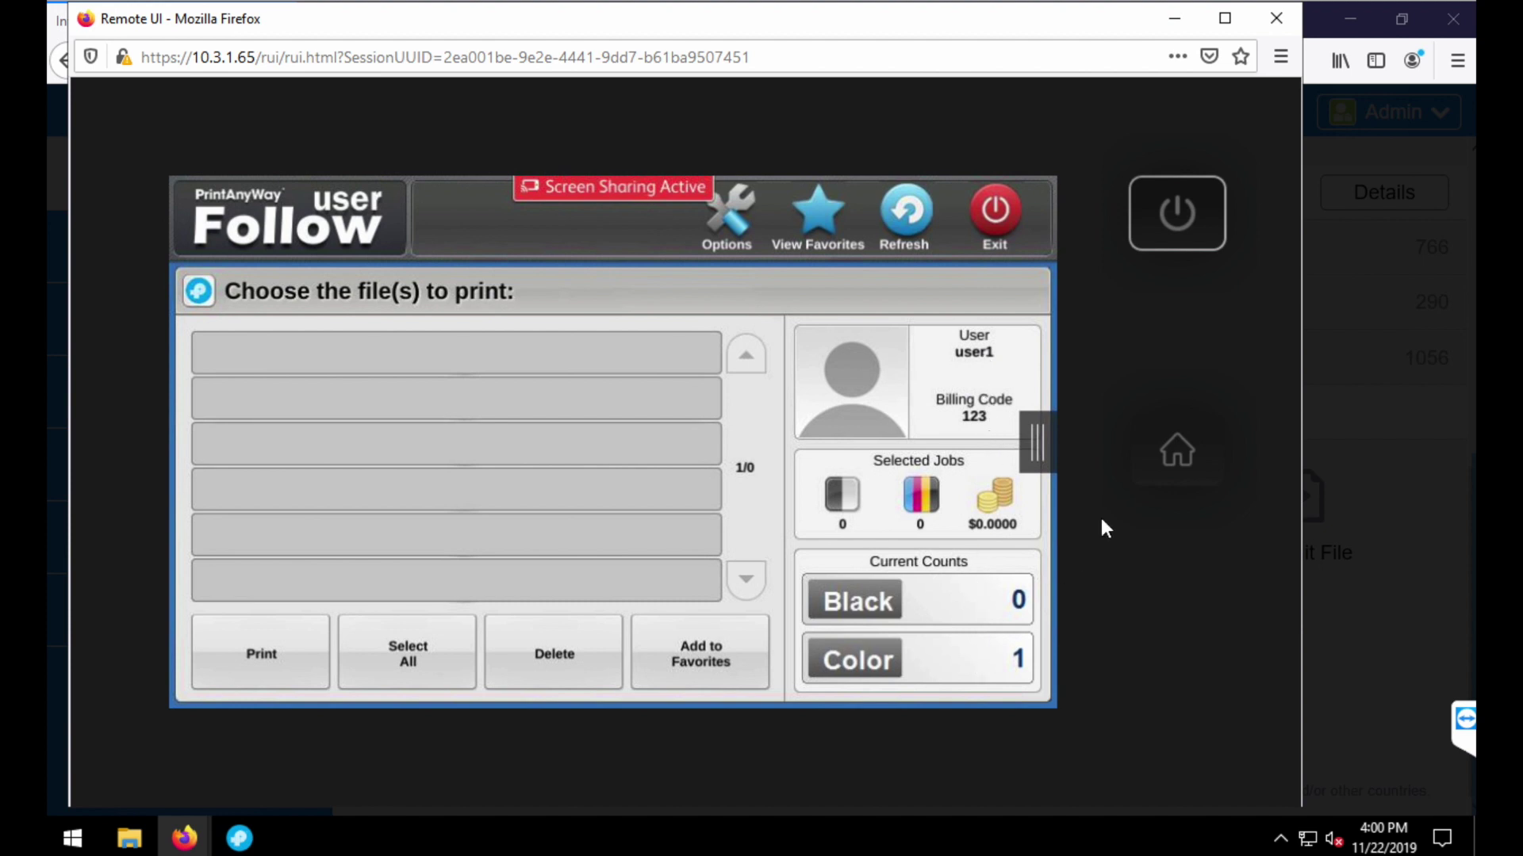
click(1162, 447)
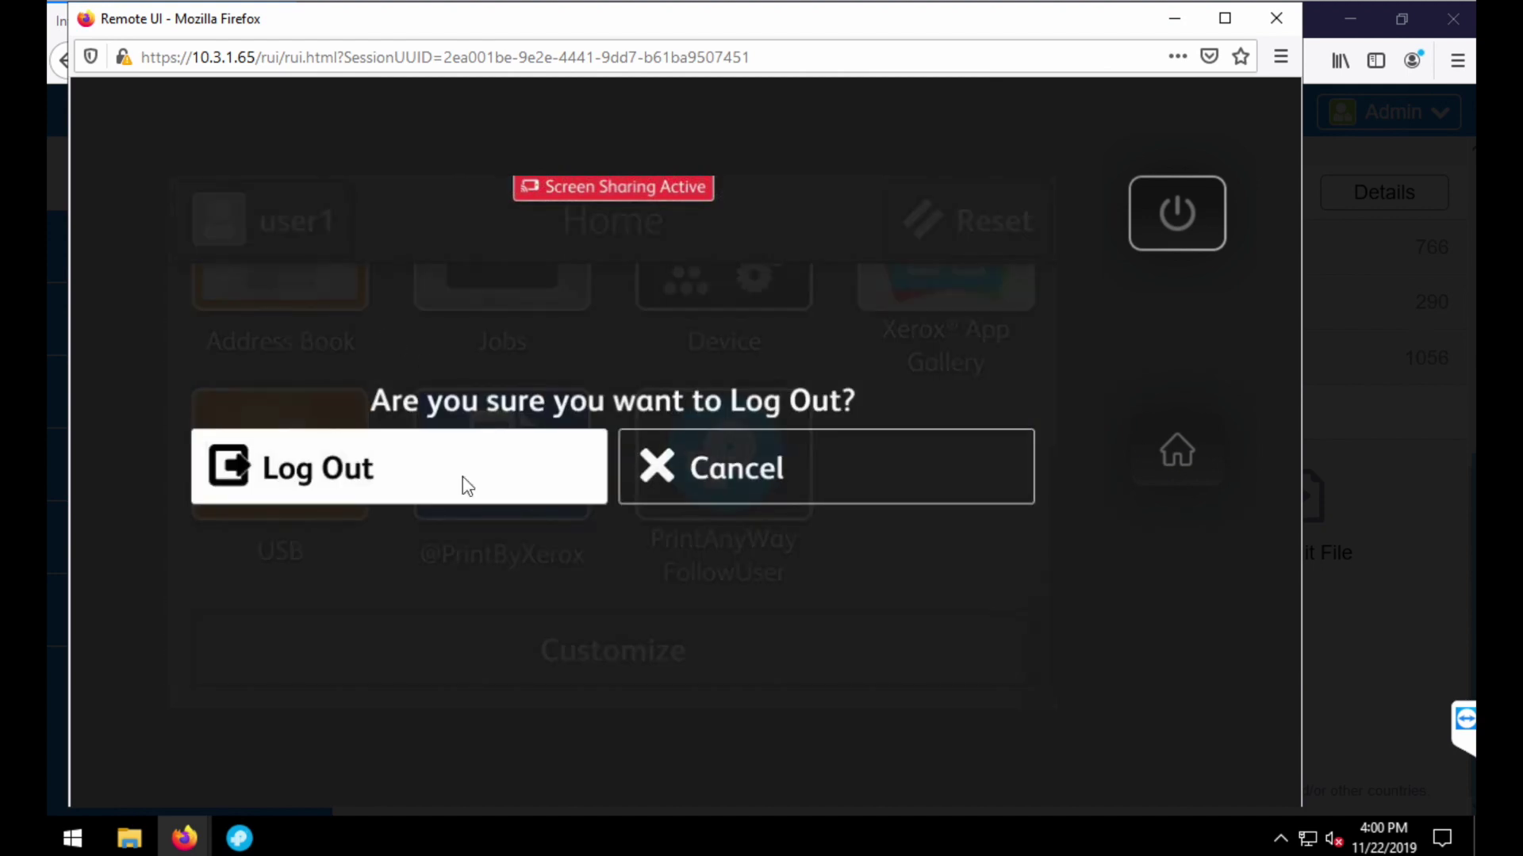
click(463, 478)
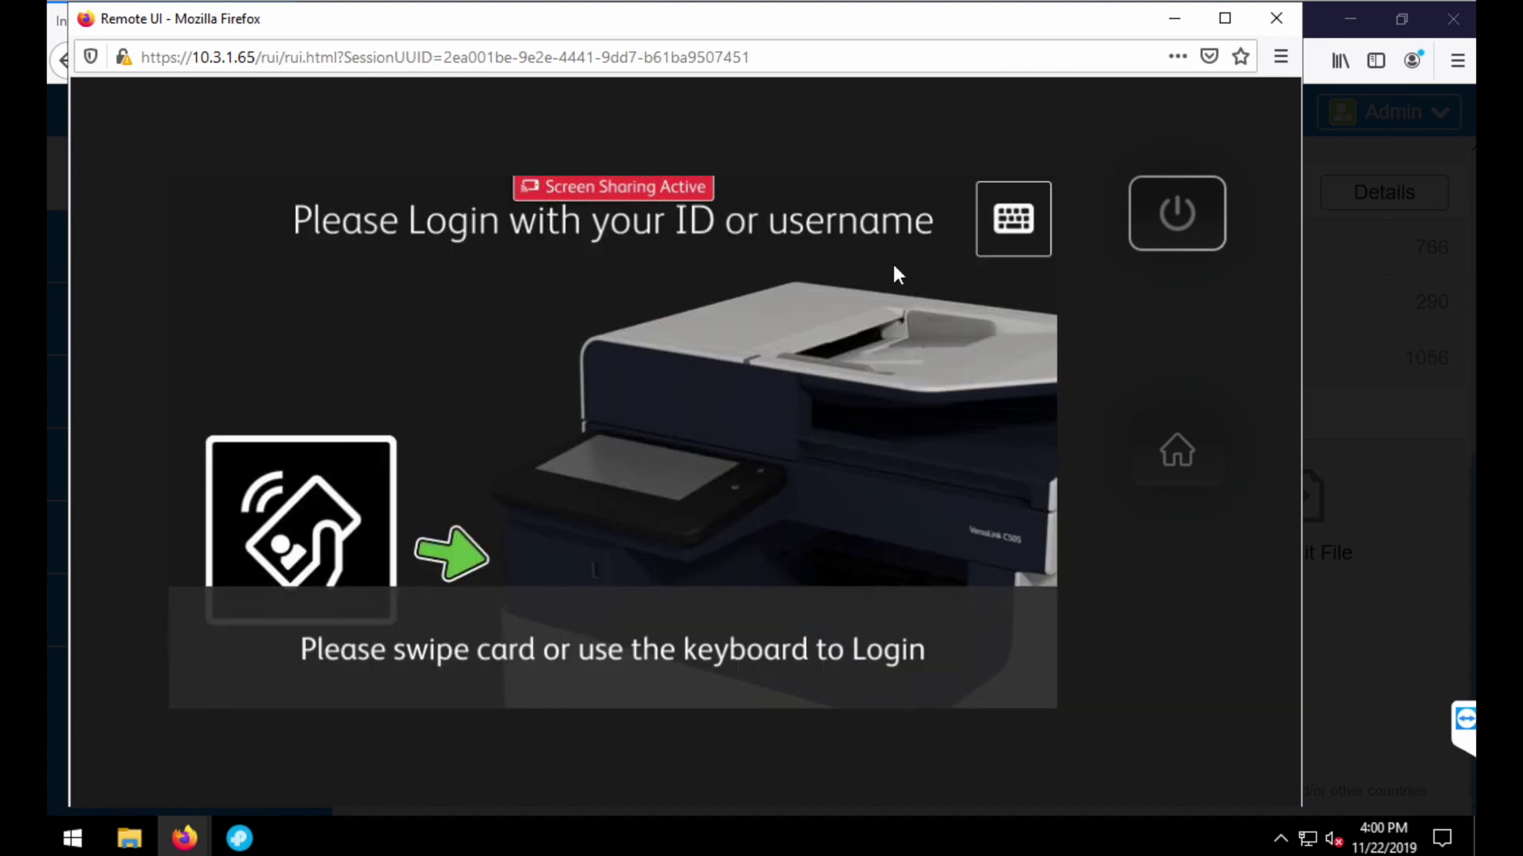
- Sign in the second user with their user ID and billing code 123
click(996, 211)
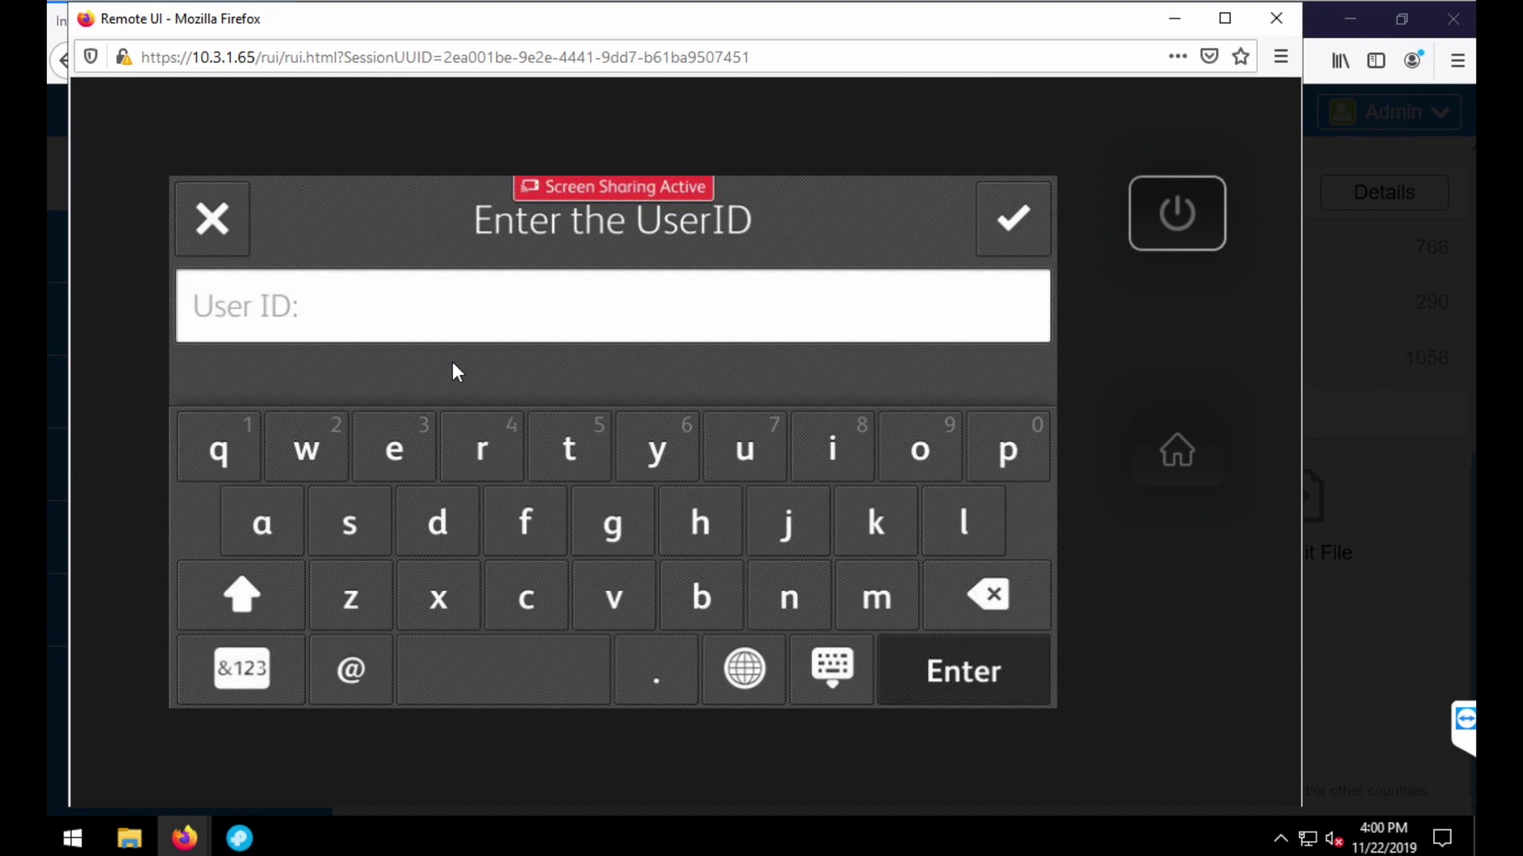
text(•••••)
click(1036, 218)
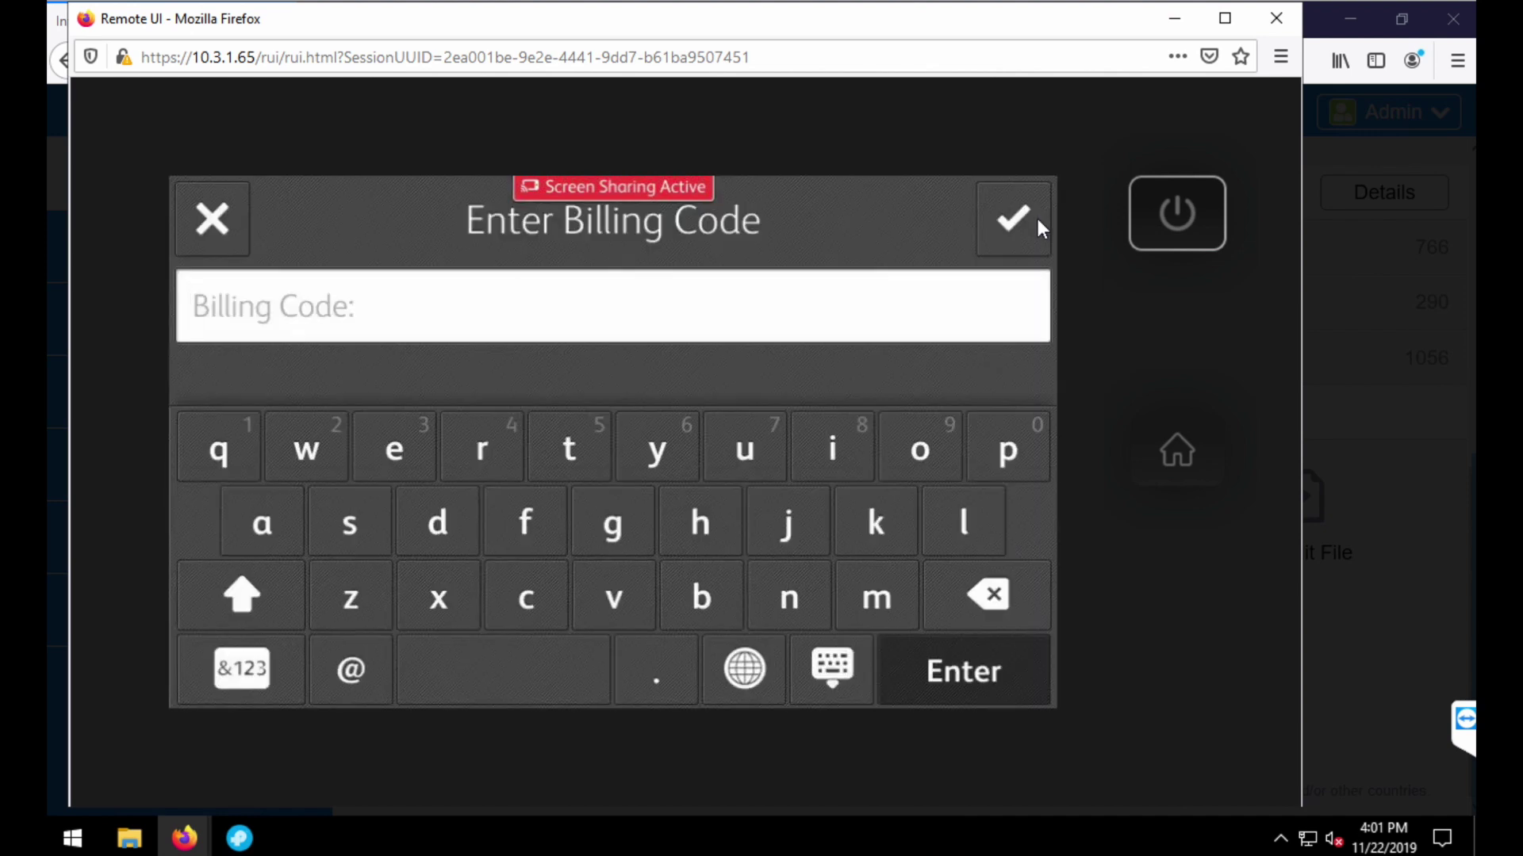
text(123)
click(1026, 218)
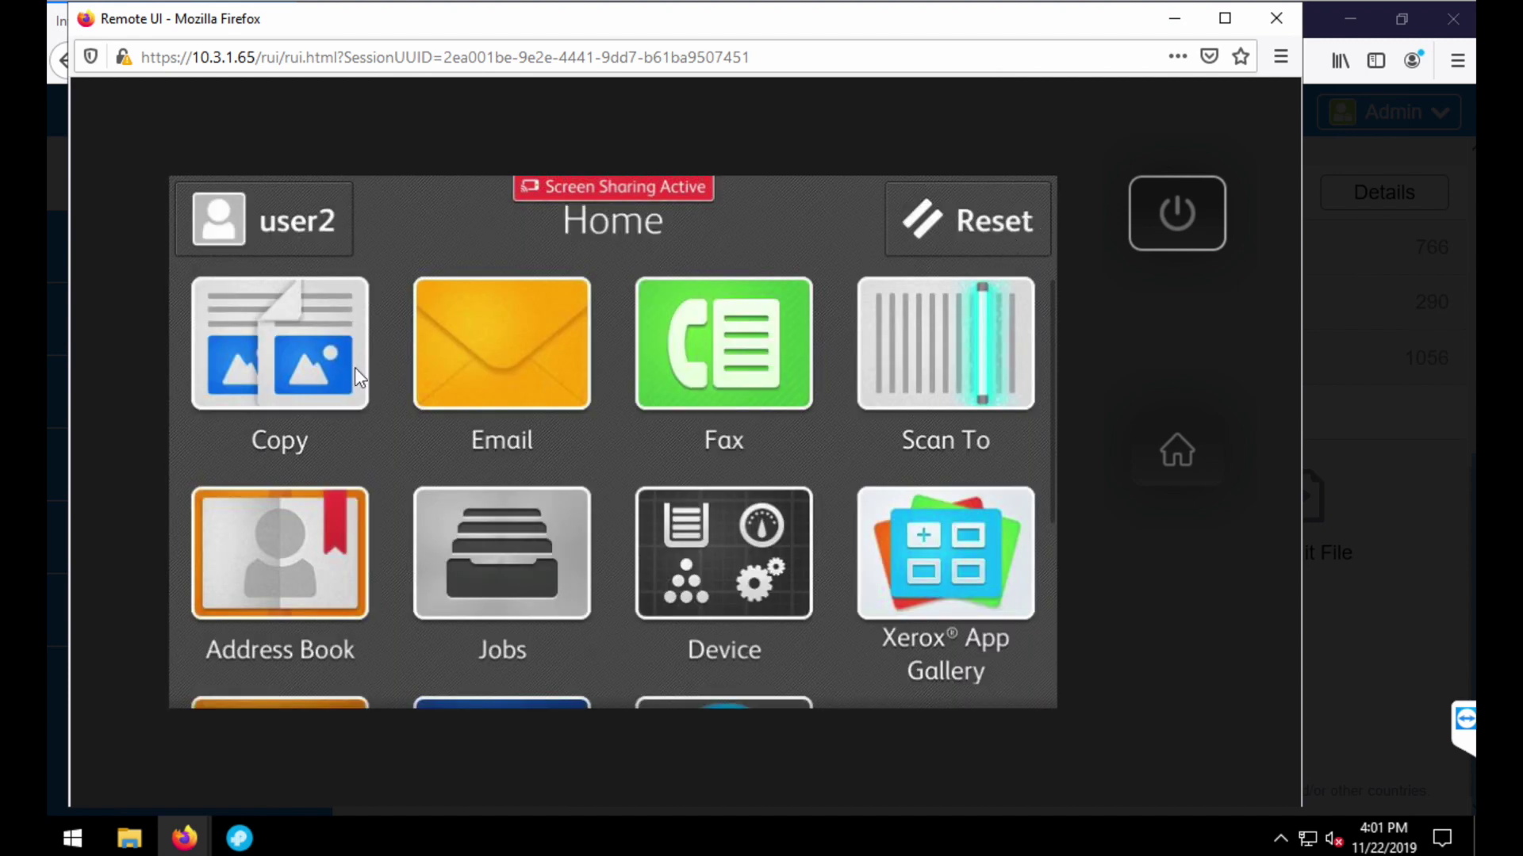
click(333, 376)
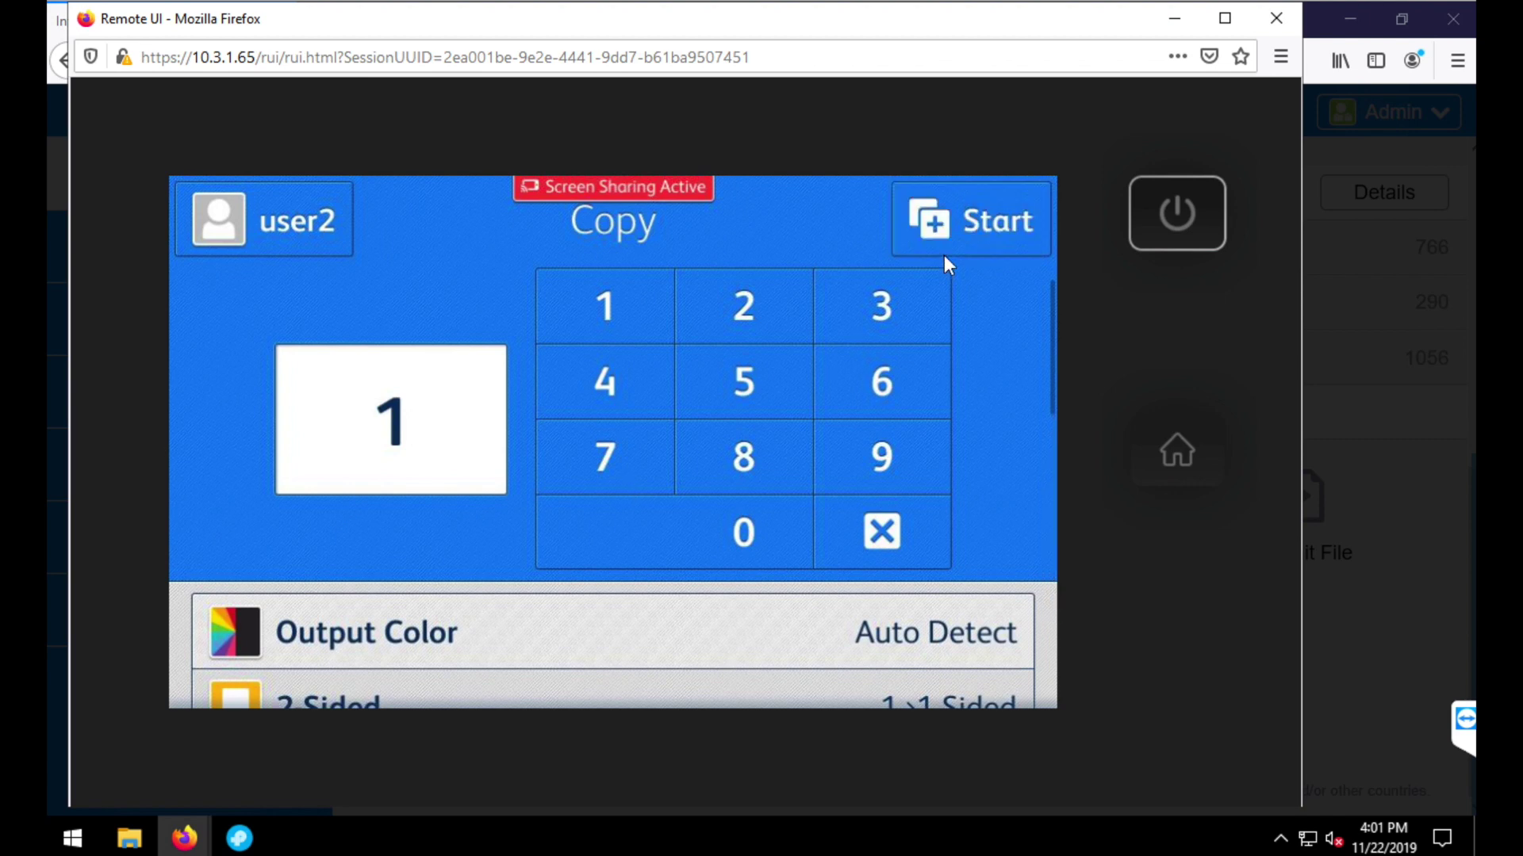
- Print copy job 00017 as 8.5 x 11" and return to the Home screen
click(940, 251)
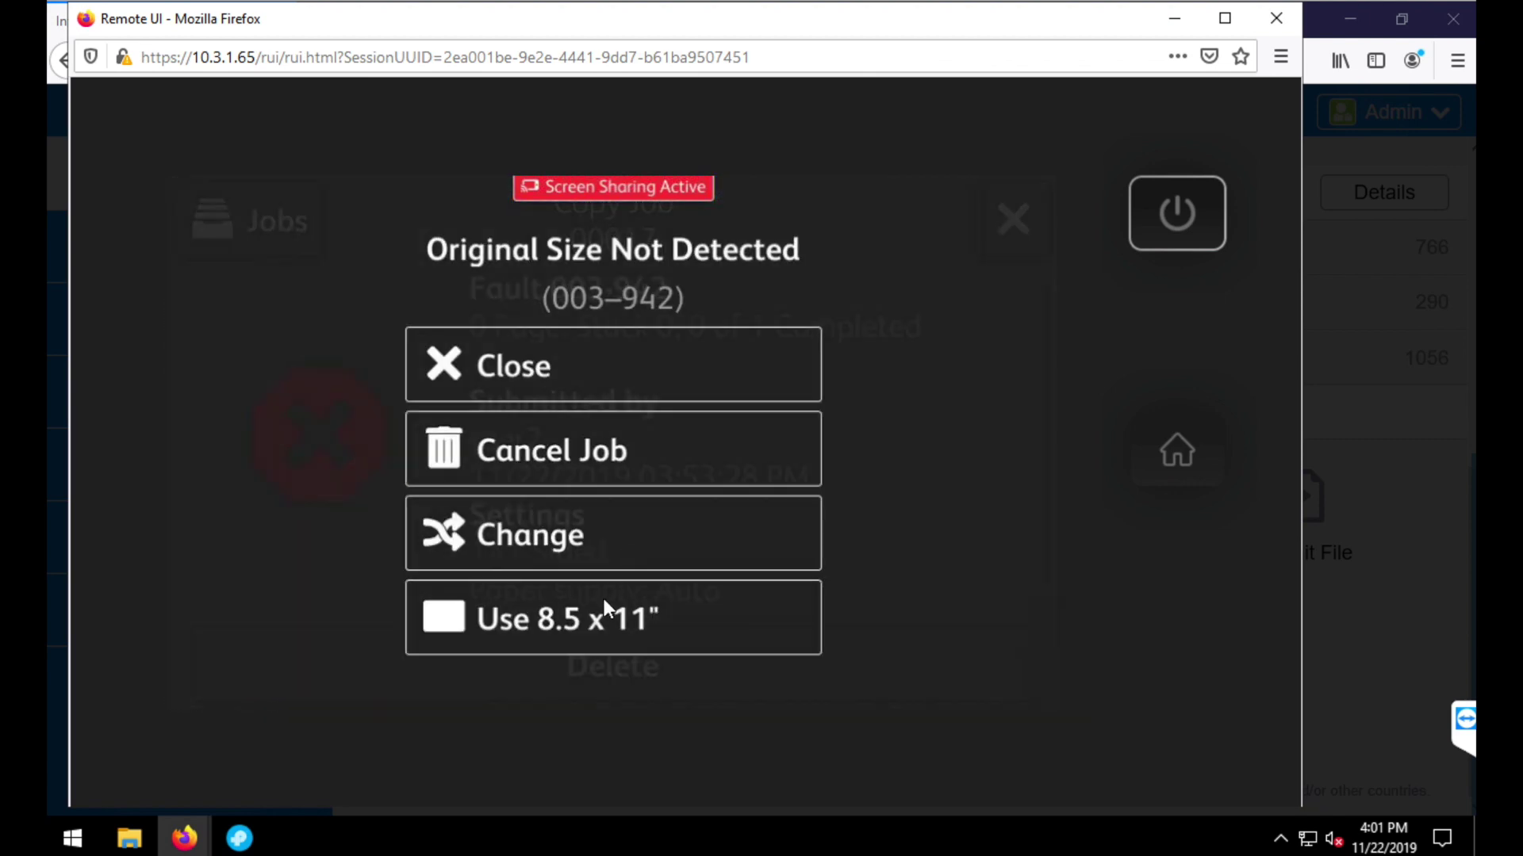
click(604, 601)
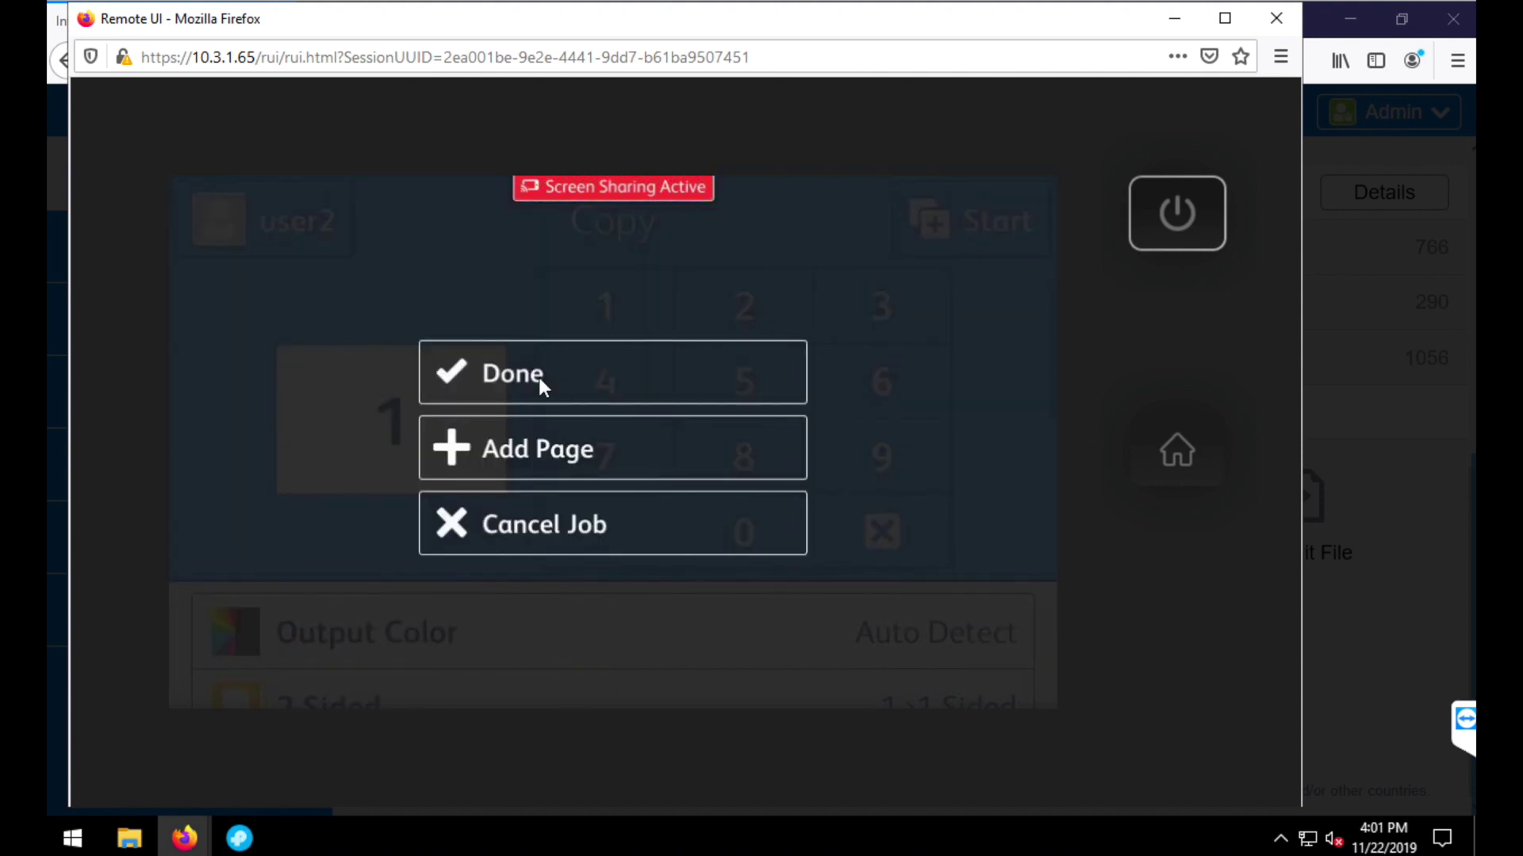
click(540, 379)
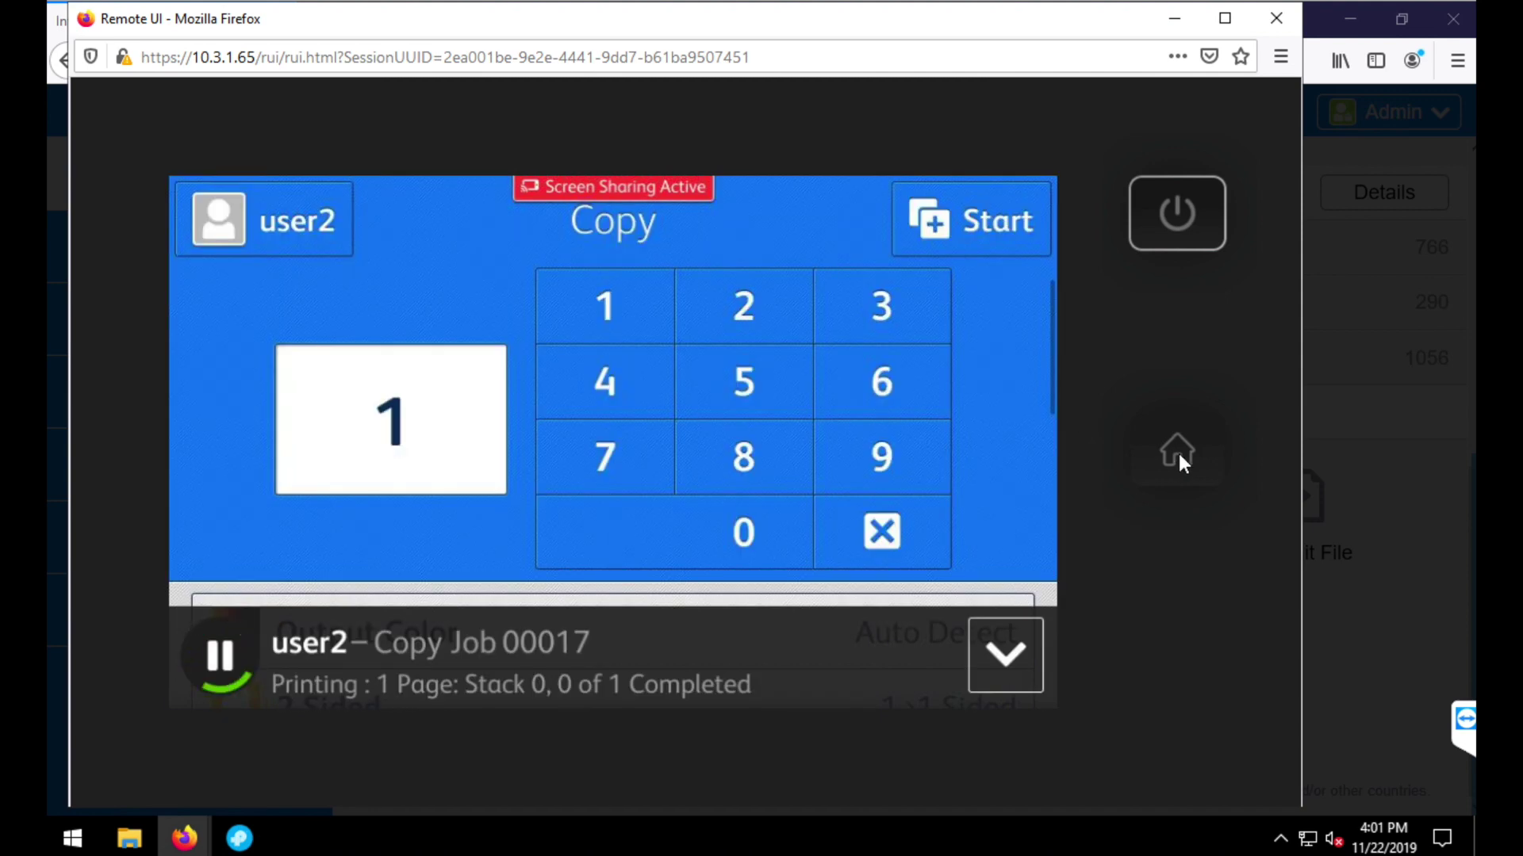
click(1176, 452)
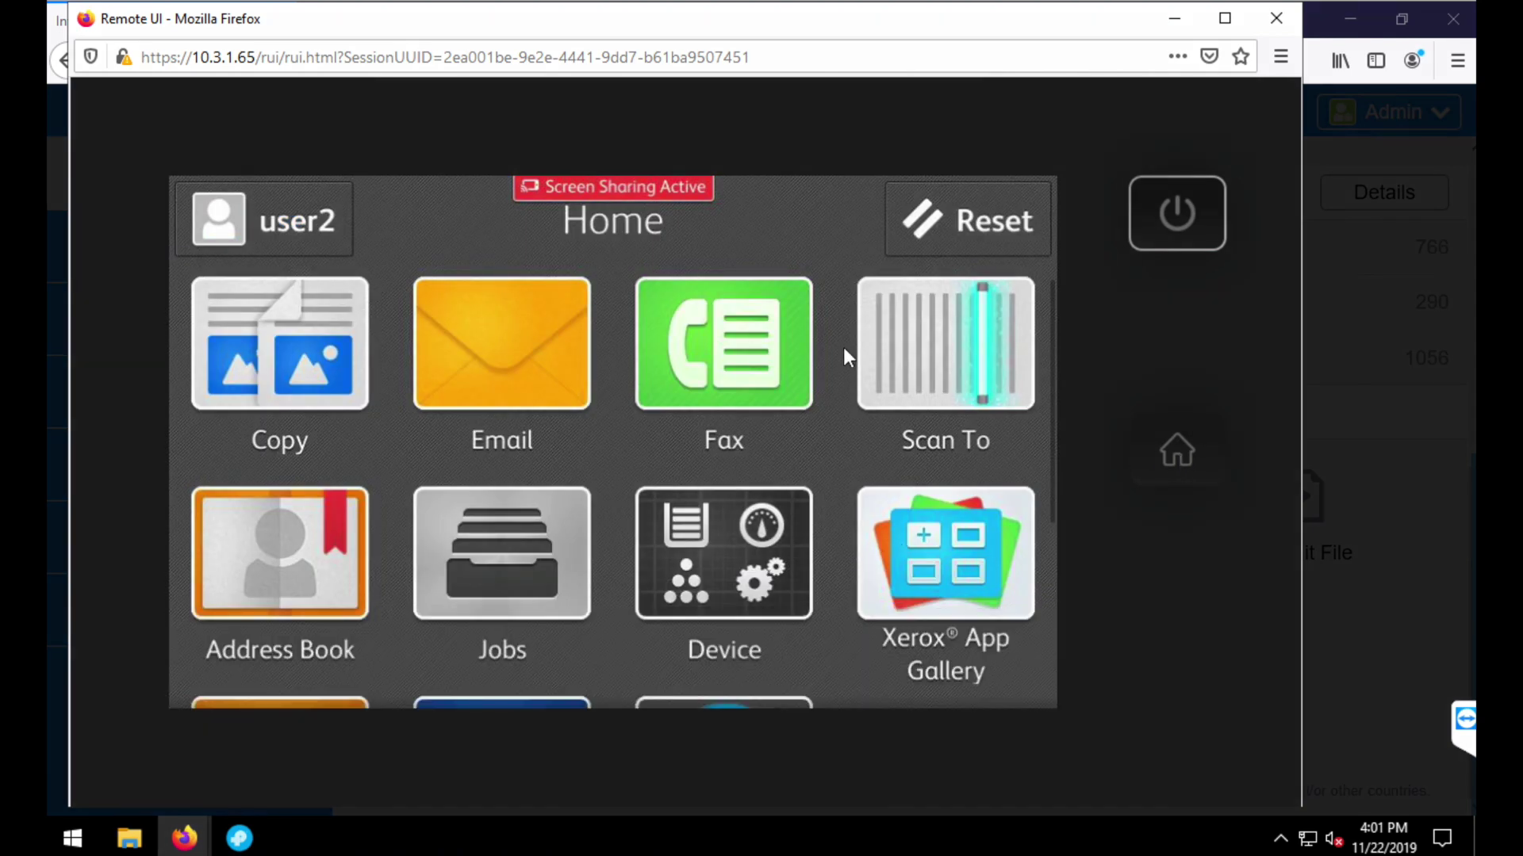
- Review the PrintAnyWay FollowUser file list, then log the second user out
scroll(740, 602, down, 3)
click(733, 623)
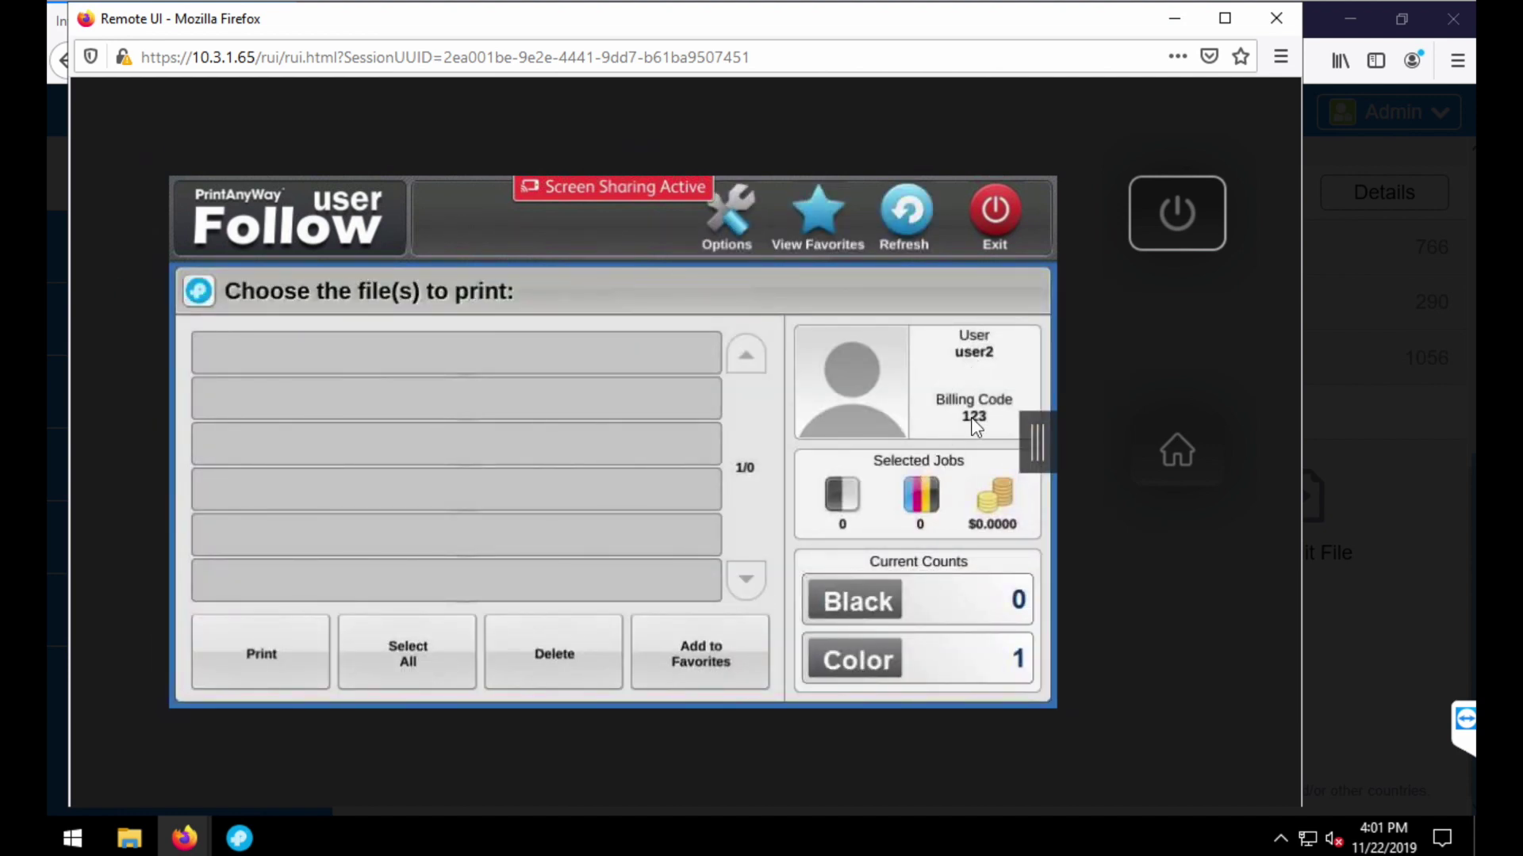
click(1170, 457)
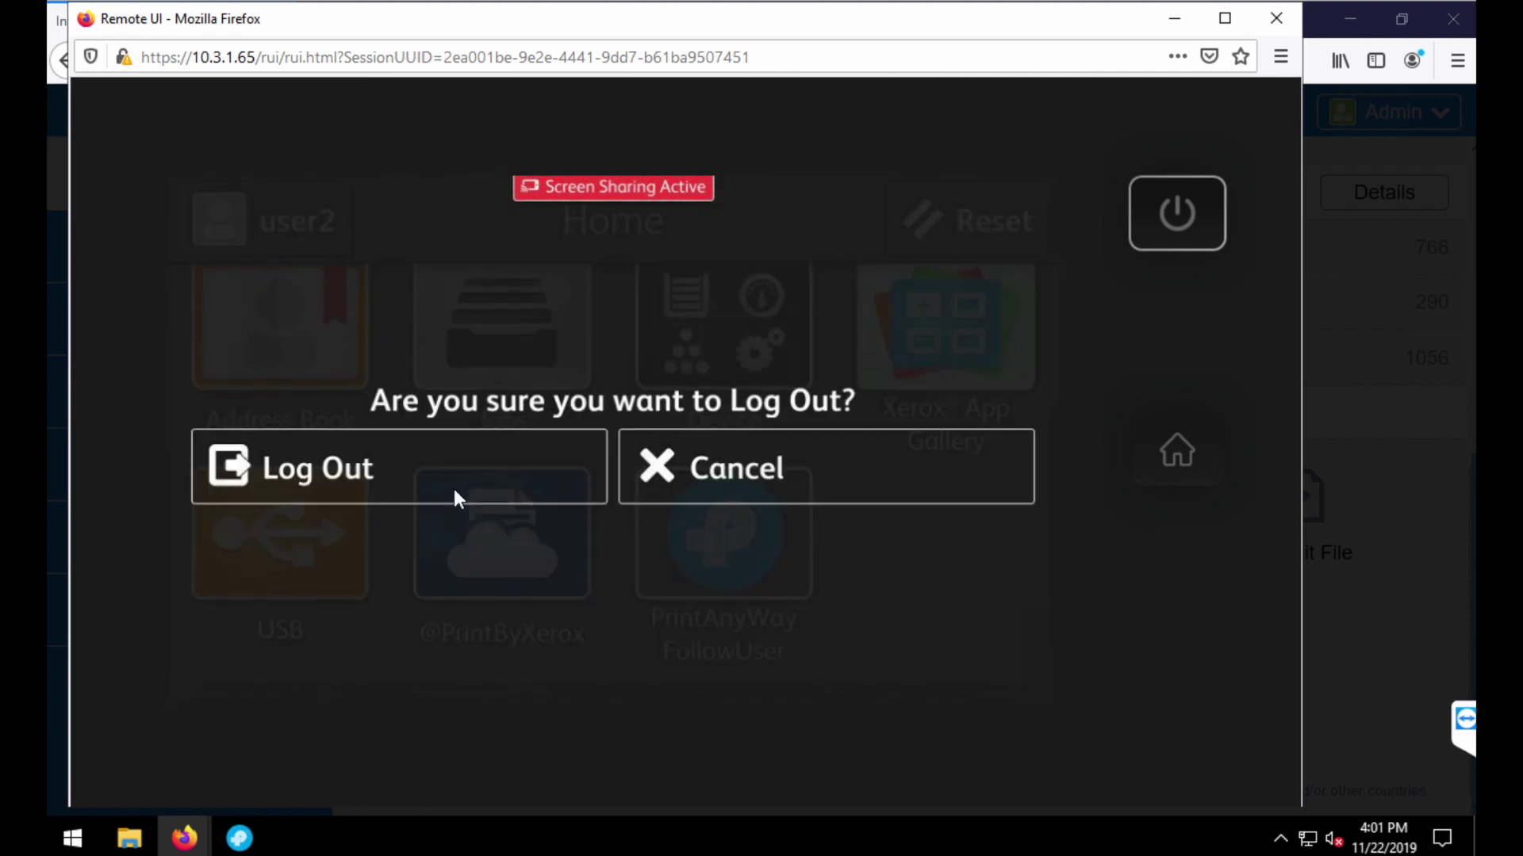
click(453, 491)
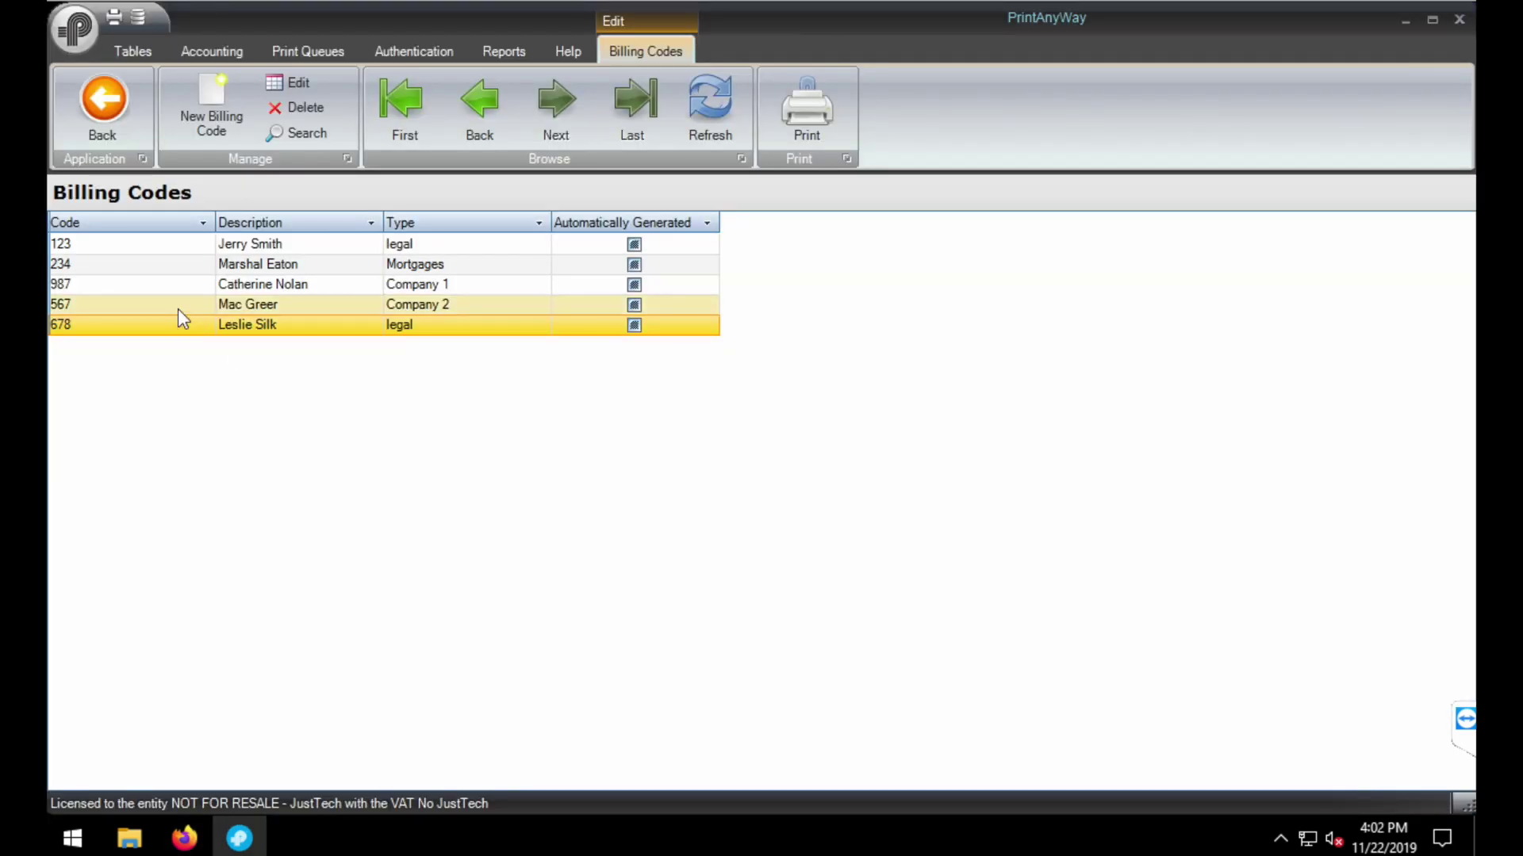
- Create price list 'Price' with BW 0.0200, Color 0.0700 and Sheet 0.0050 prices
click(108, 100)
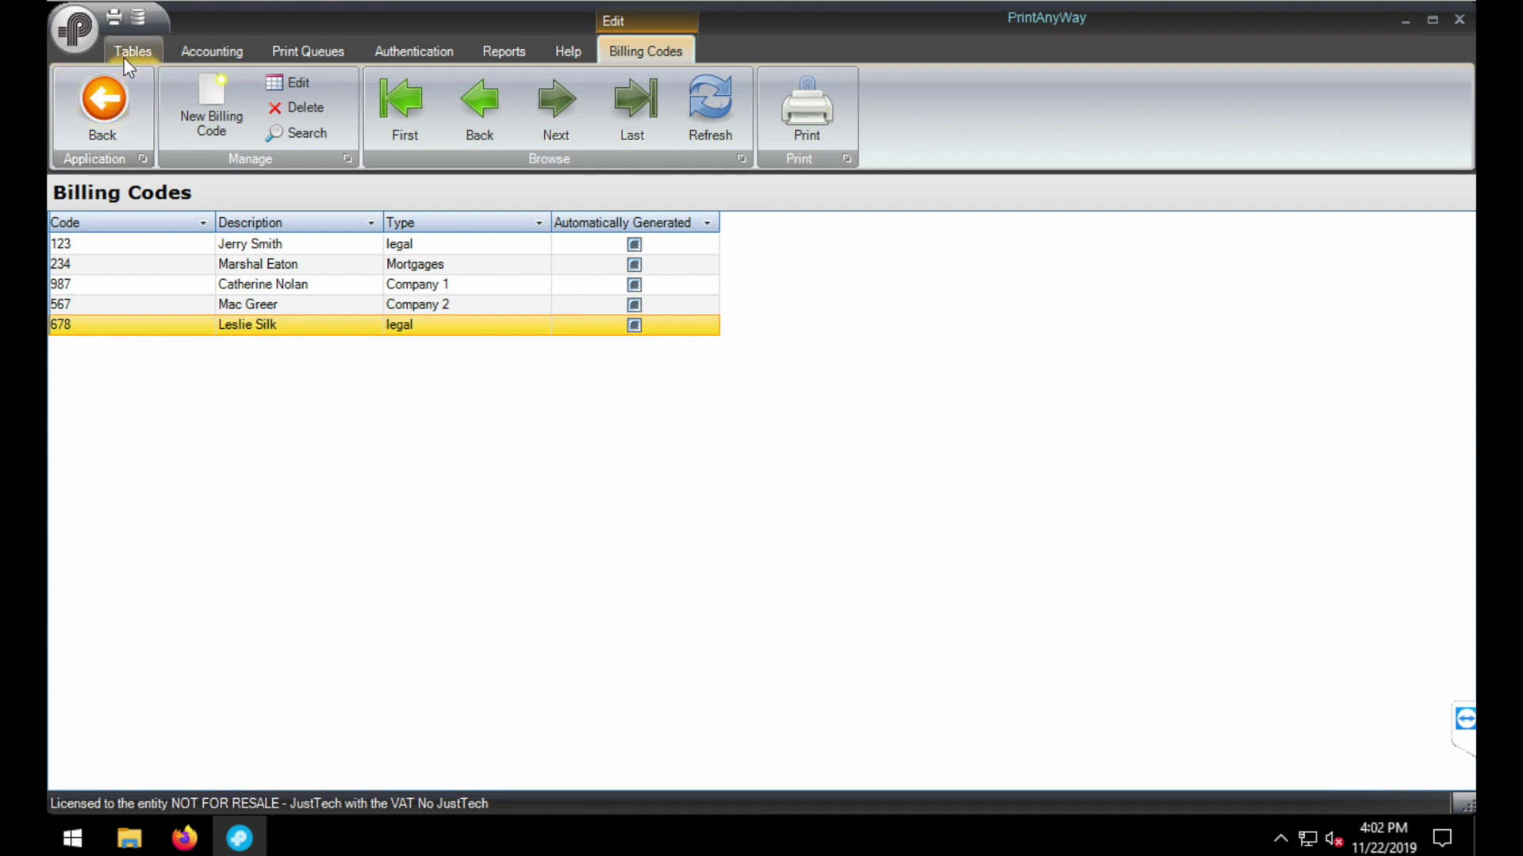
click(165, 110)
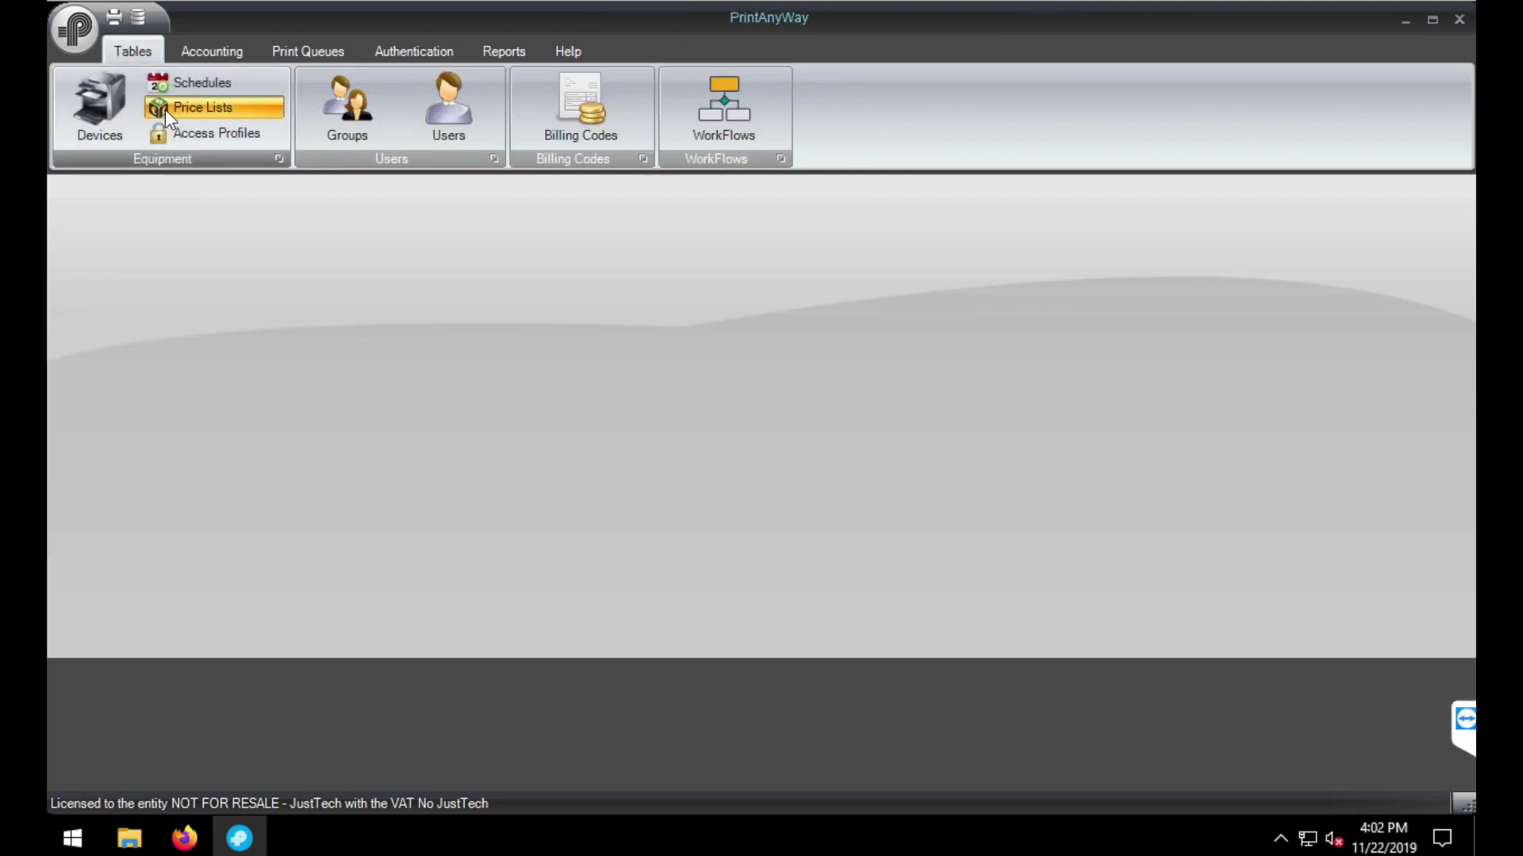
click(205, 122)
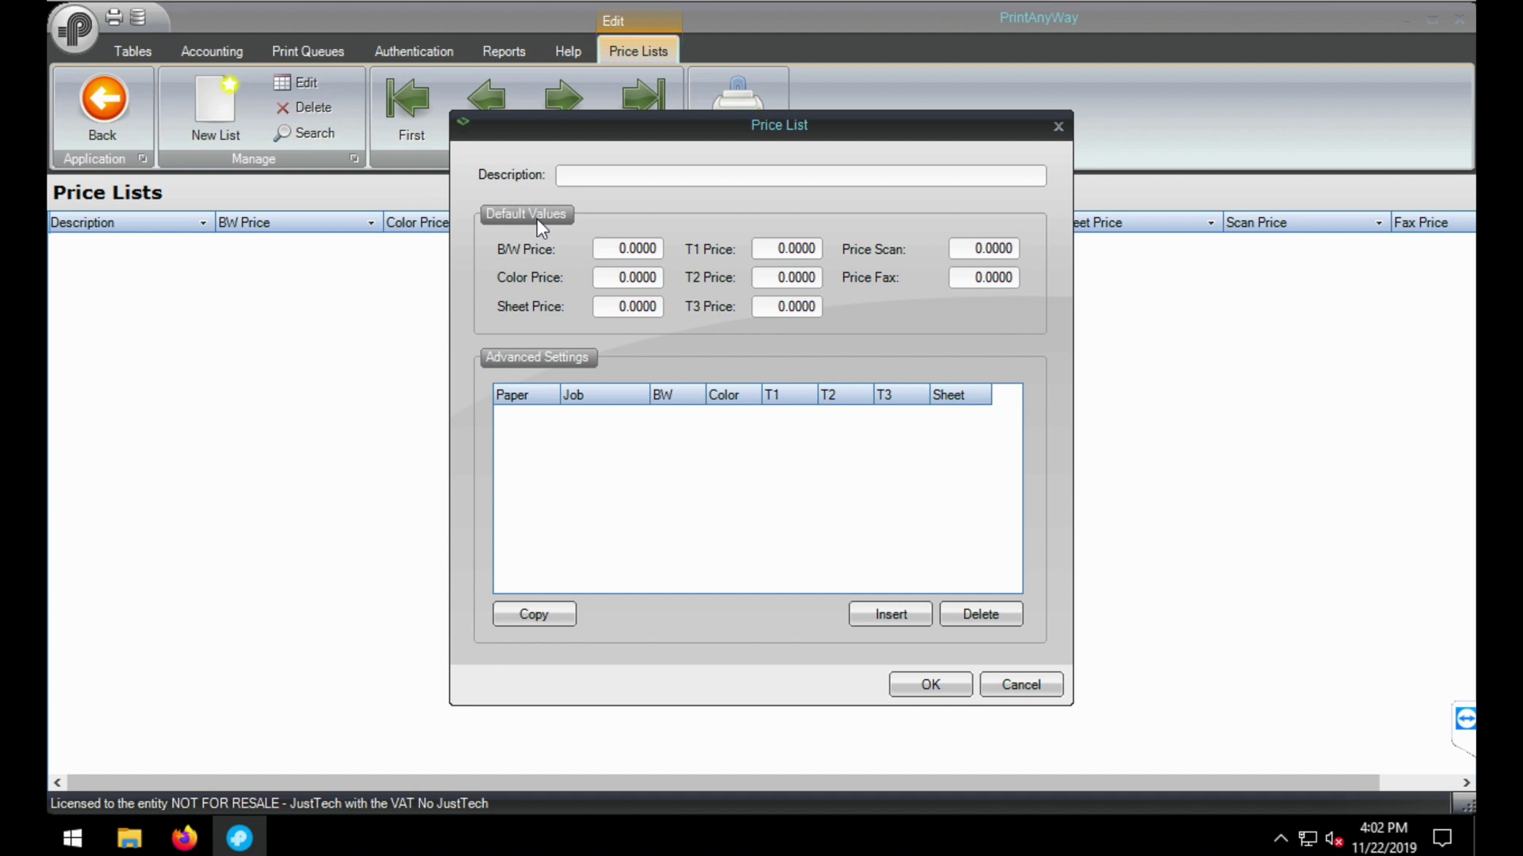
click(624, 181)
text(Pr)
key(BackSpace)
text(5)
click(920, 687)
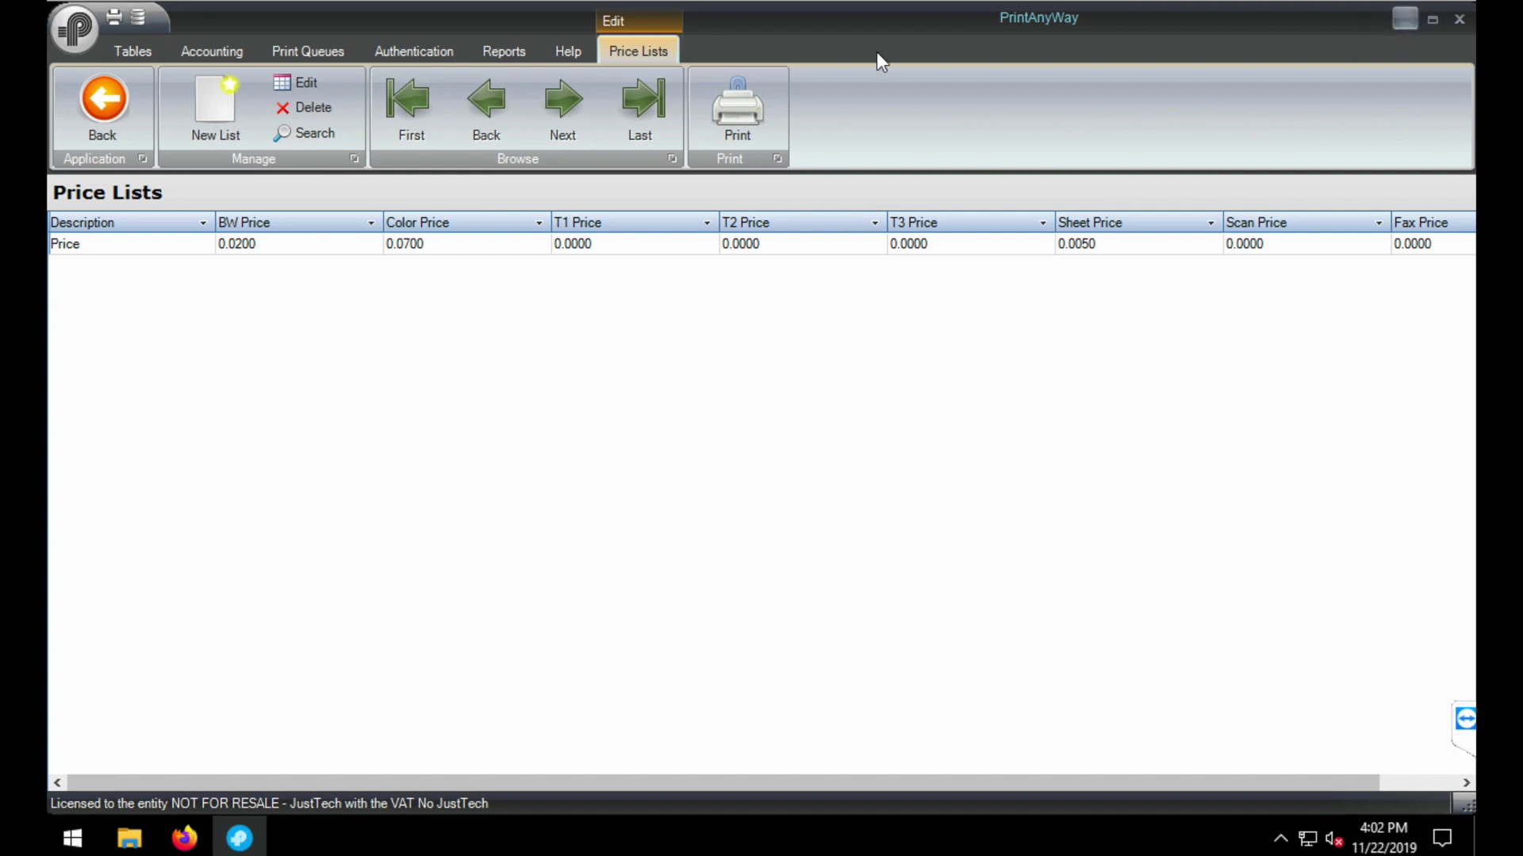
- Assign the Price price list to the C505 device and save its settings
click(116, 98)
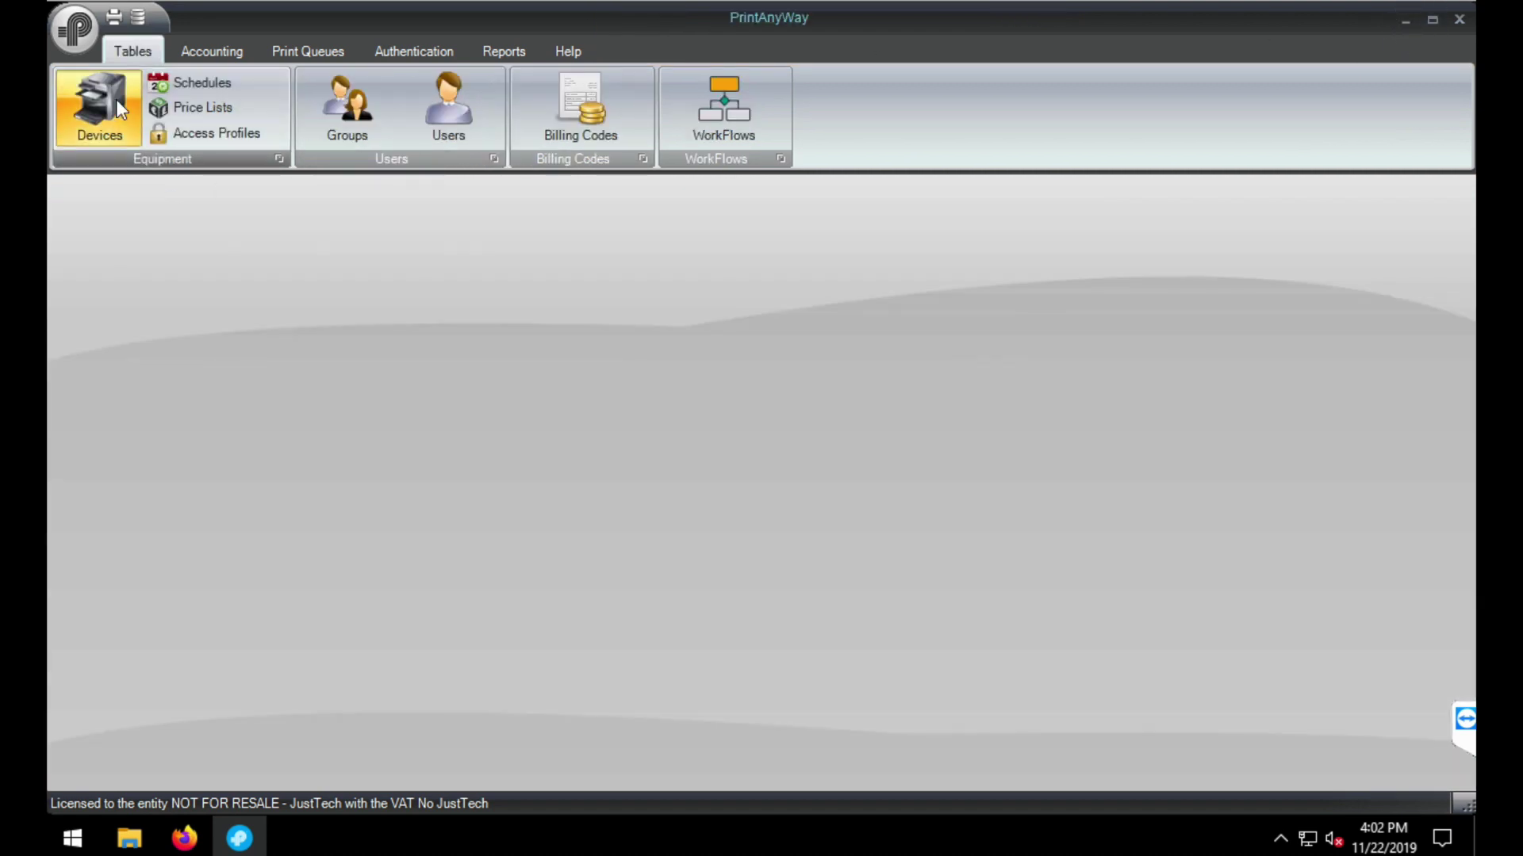
click(116, 98)
click(232, 247)
double_click(187, 246)
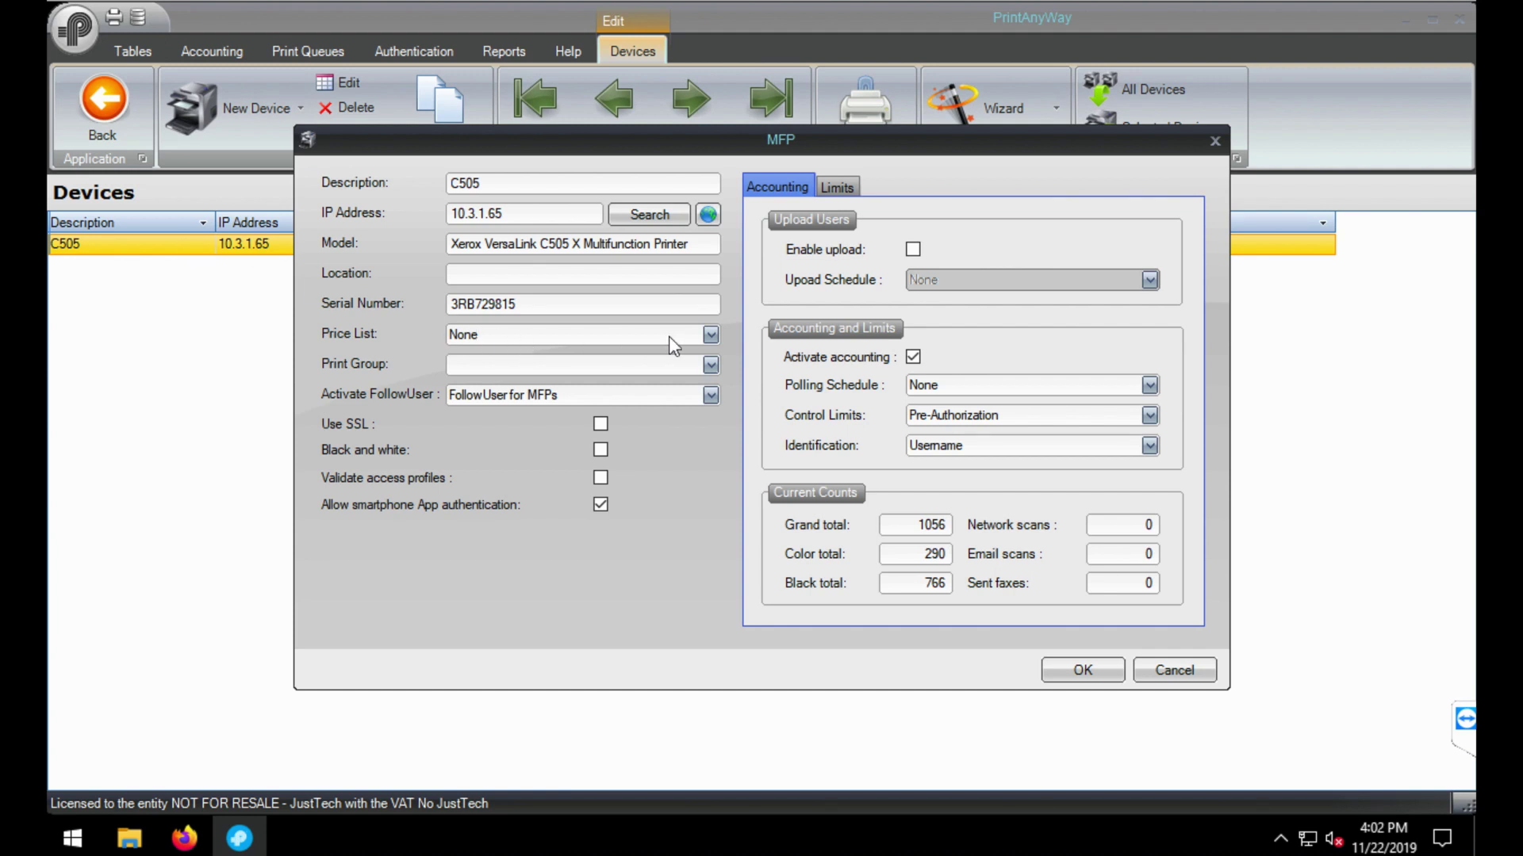
click(708, 336)
click(615, 381)
click(1084, 672)
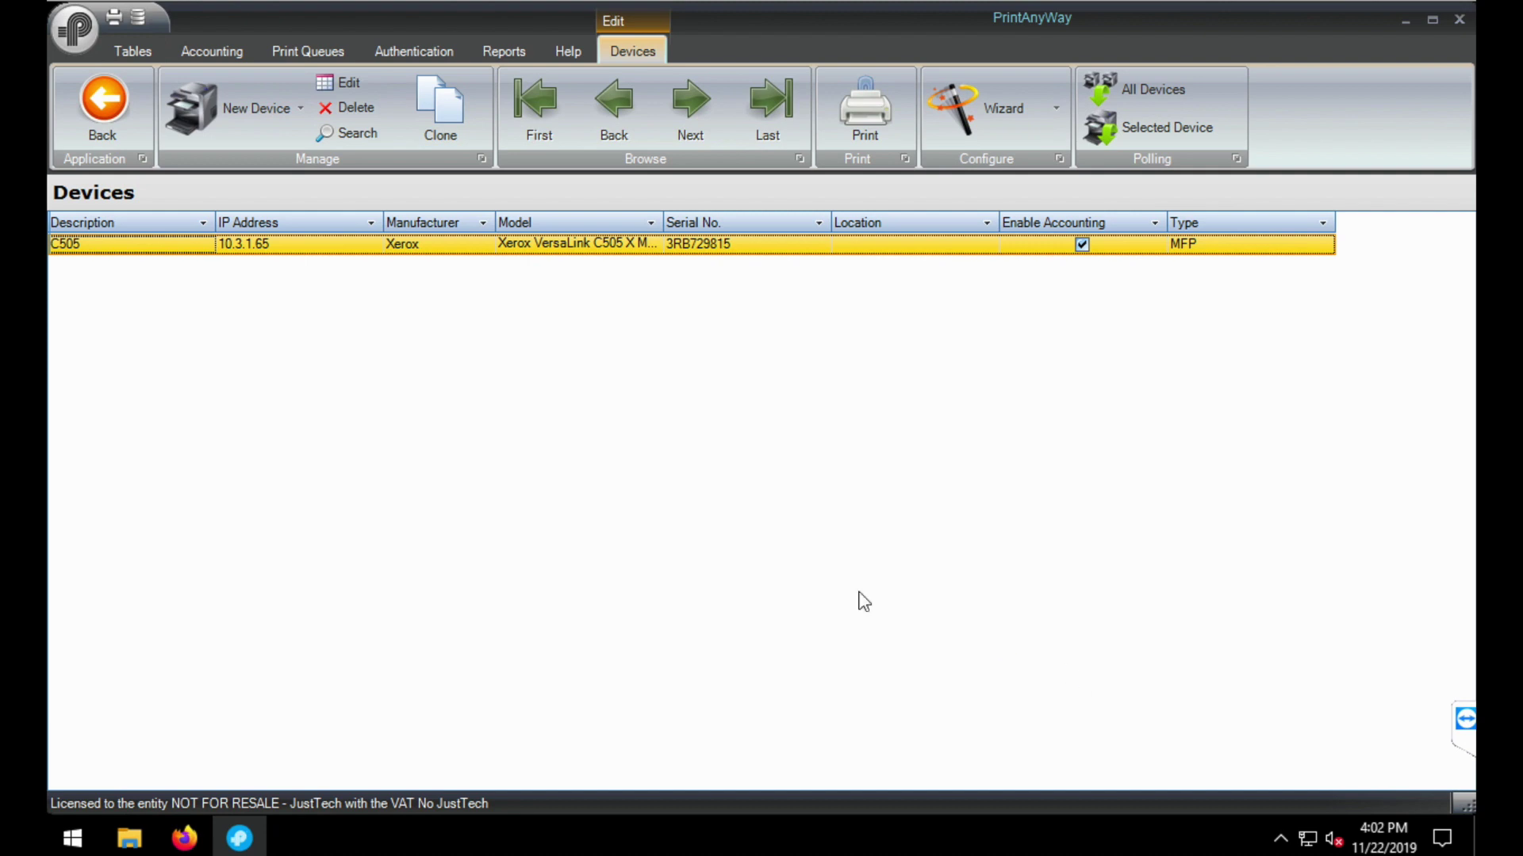
click(104, 112)
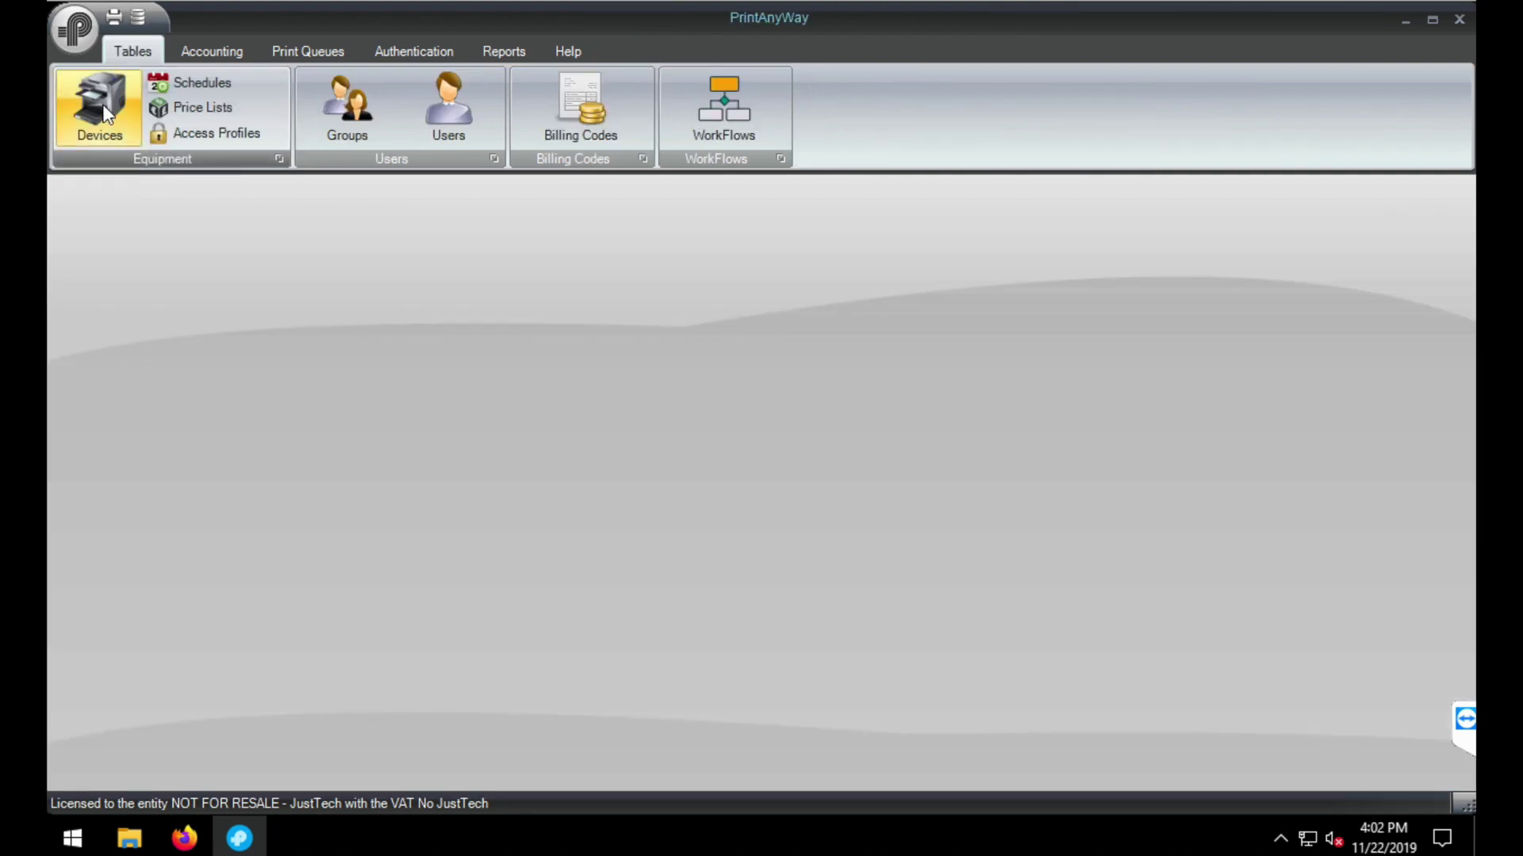
click(1401, 18)
mouse_move(190, 829)
click(398, 737)
click(263, 311)
text(•••••)
click(998, 225)
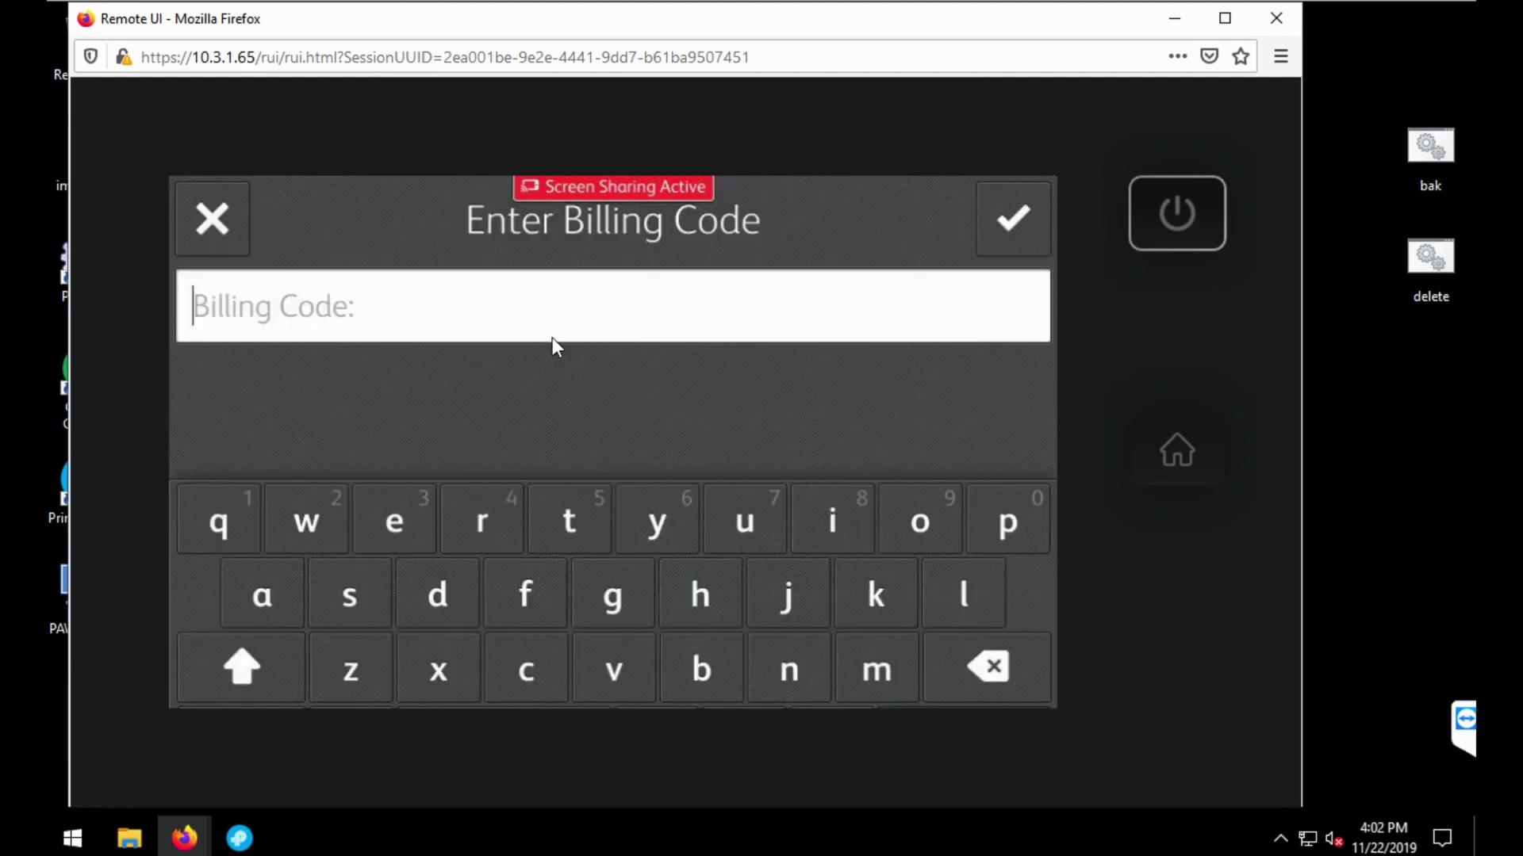
text(234)
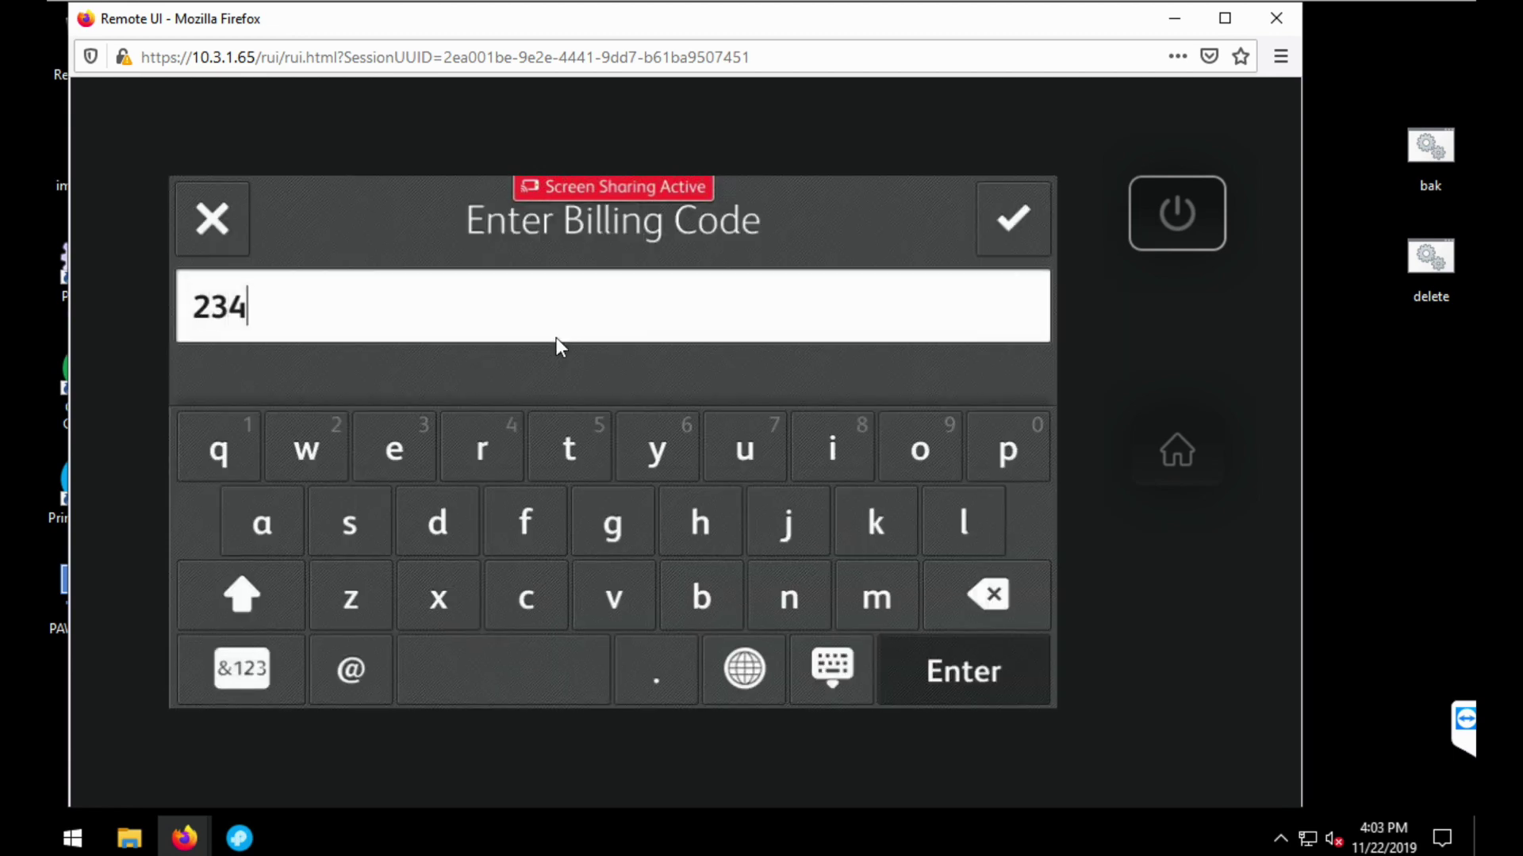
click(1012, 205)
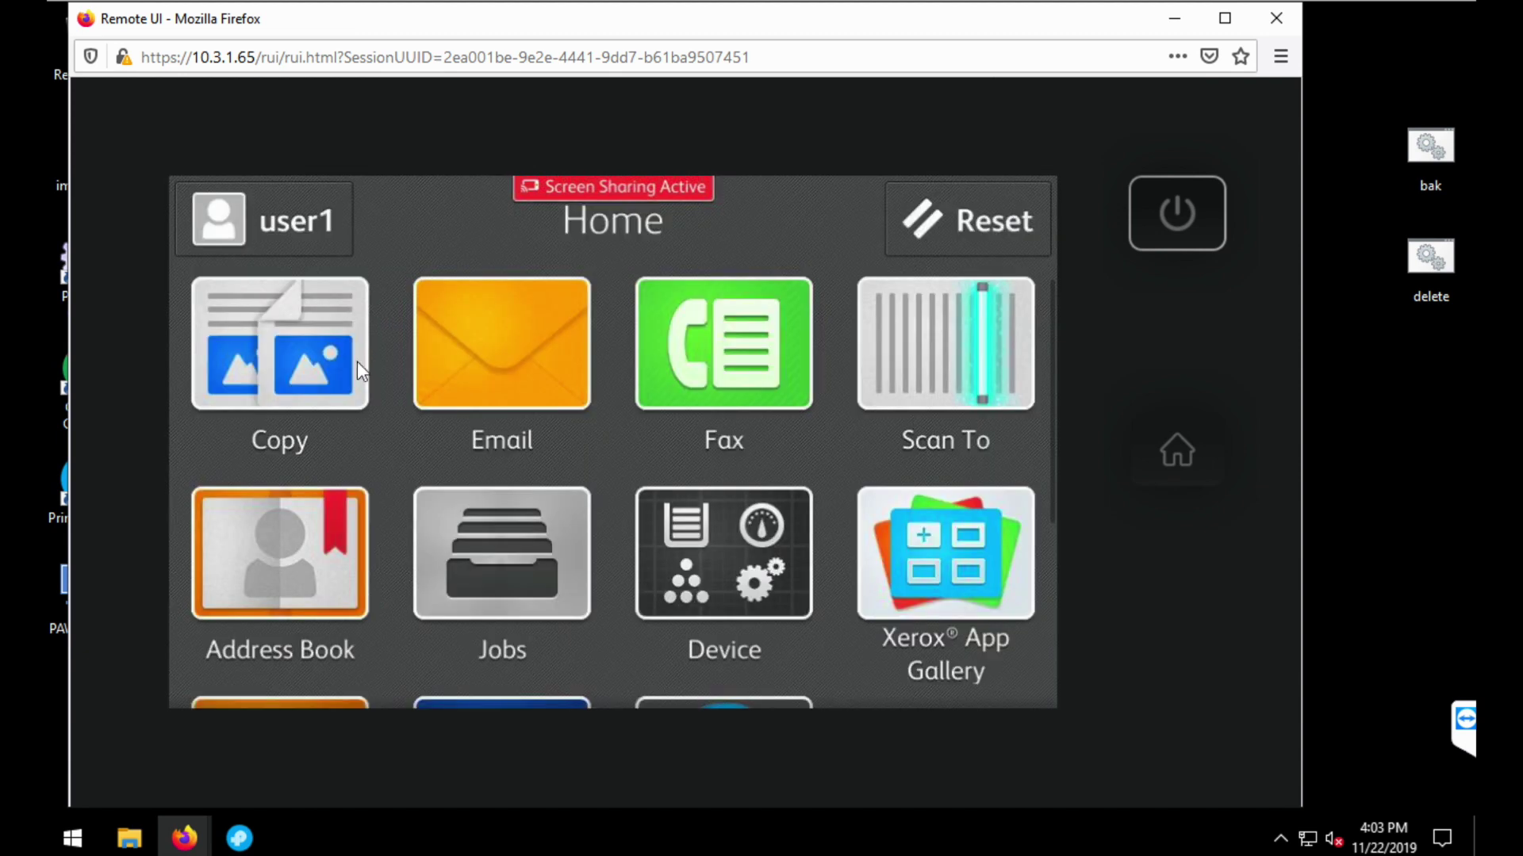
- Copy one page as 8.5 x 11" and return to the Home screen
click(356, 363)
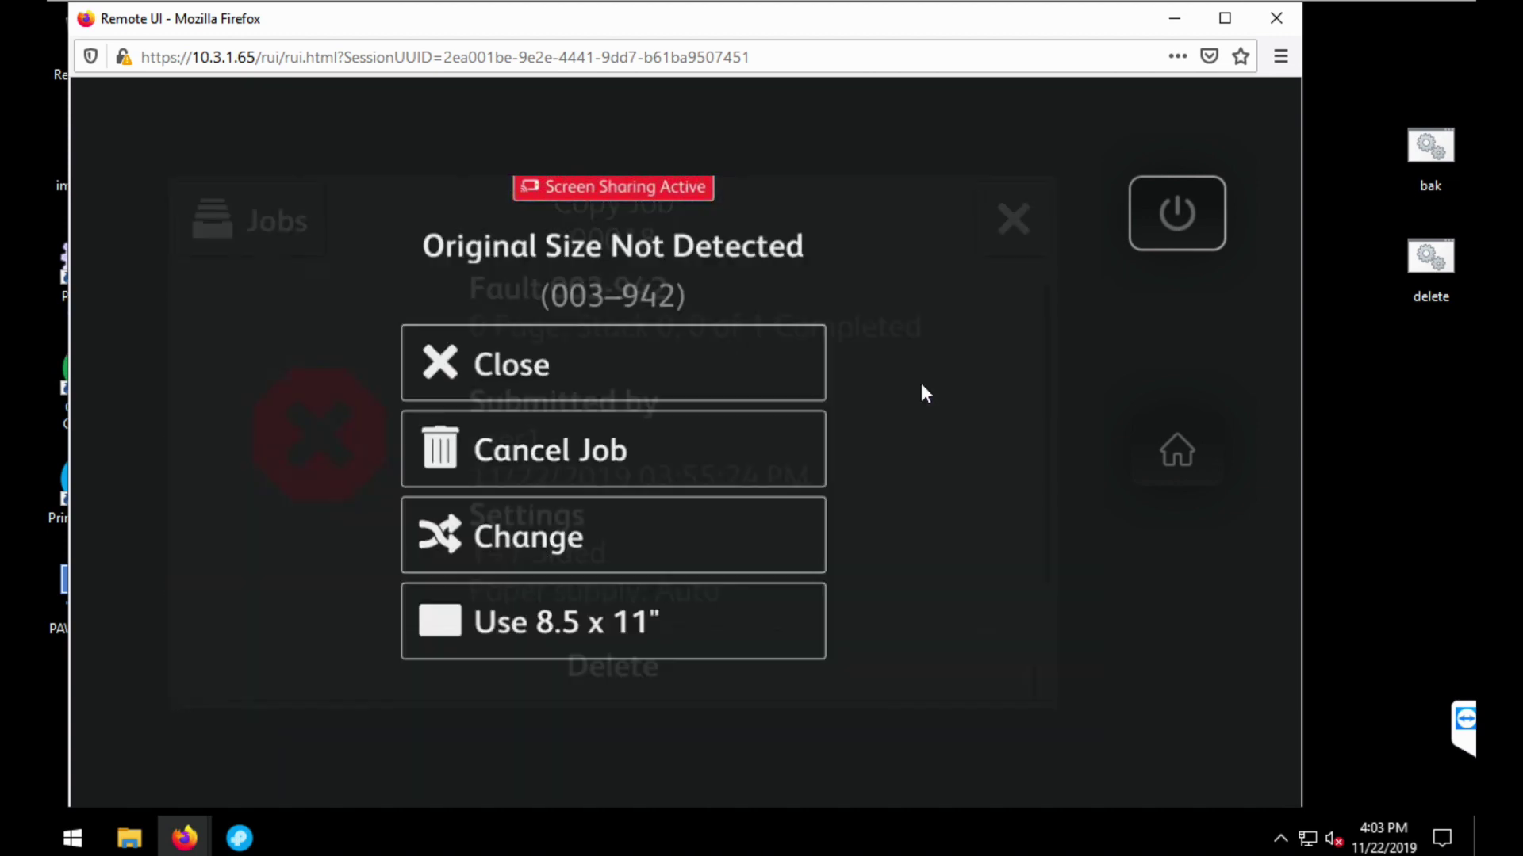
click(610, 607)
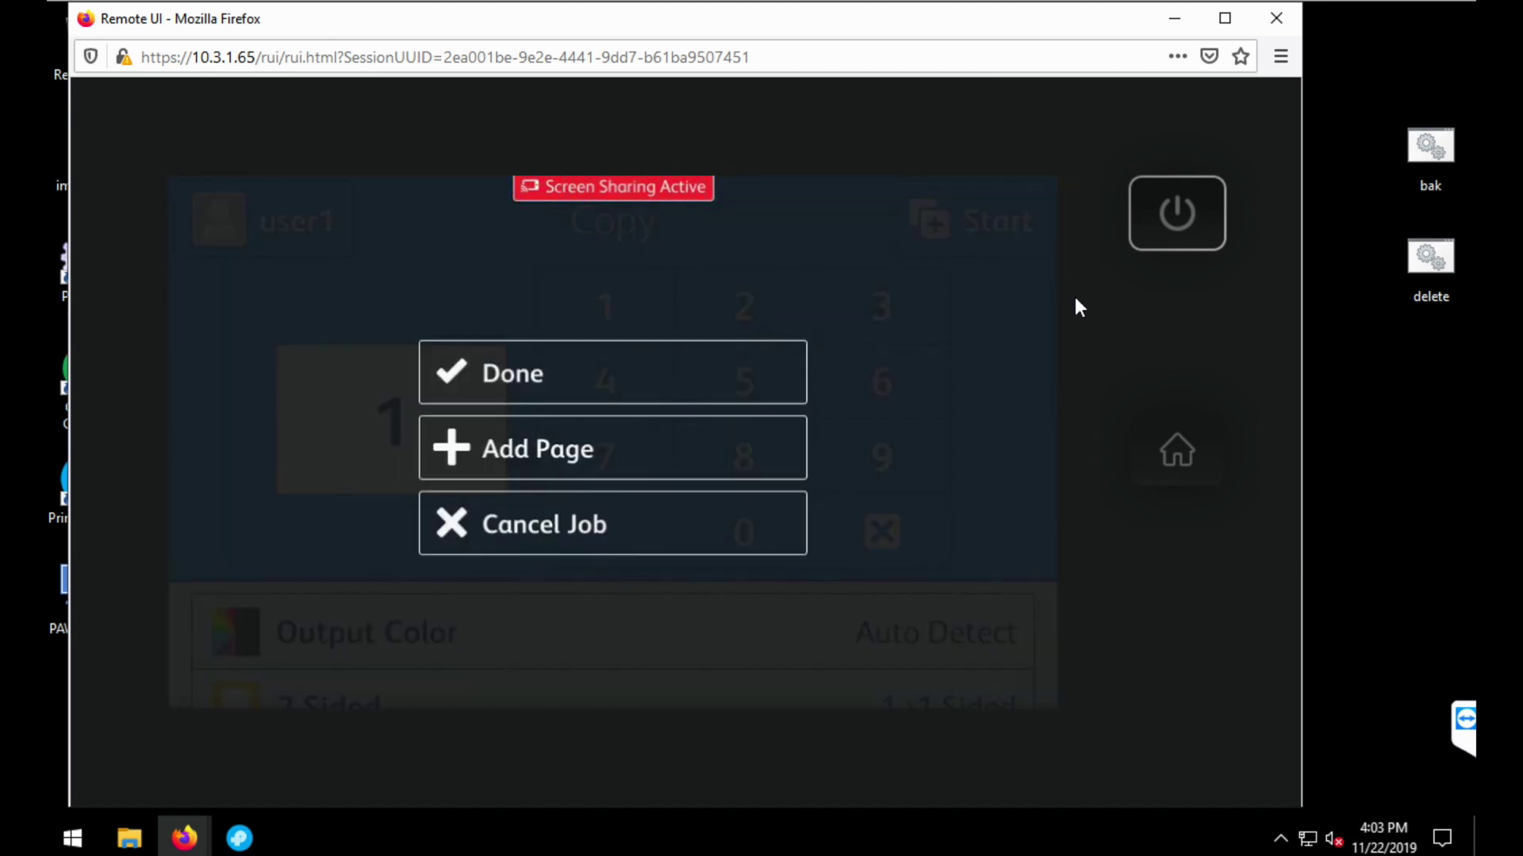
click(700, 398)
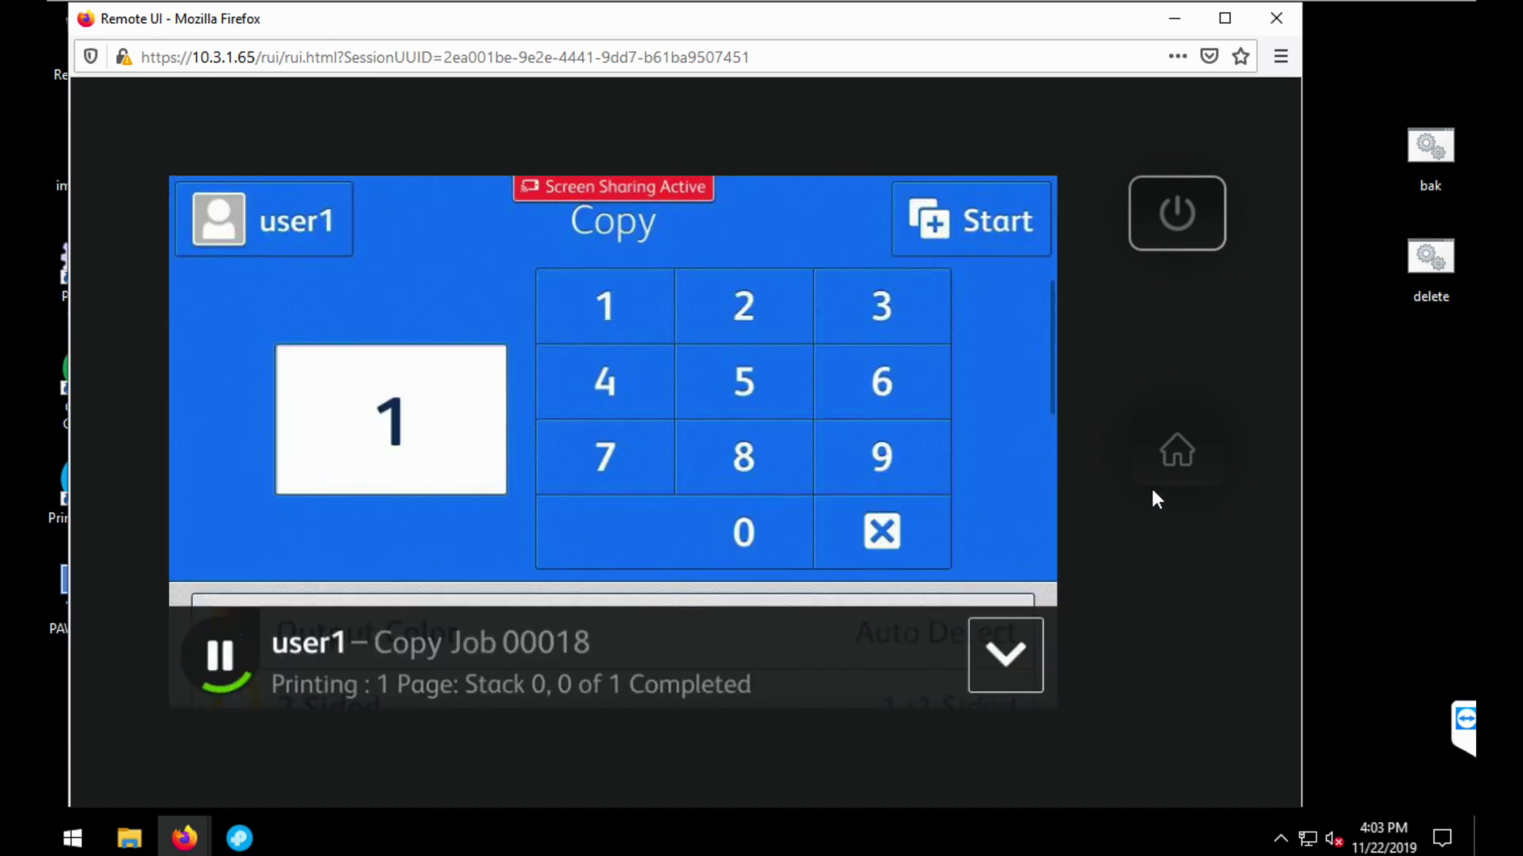
click(1164, 465)
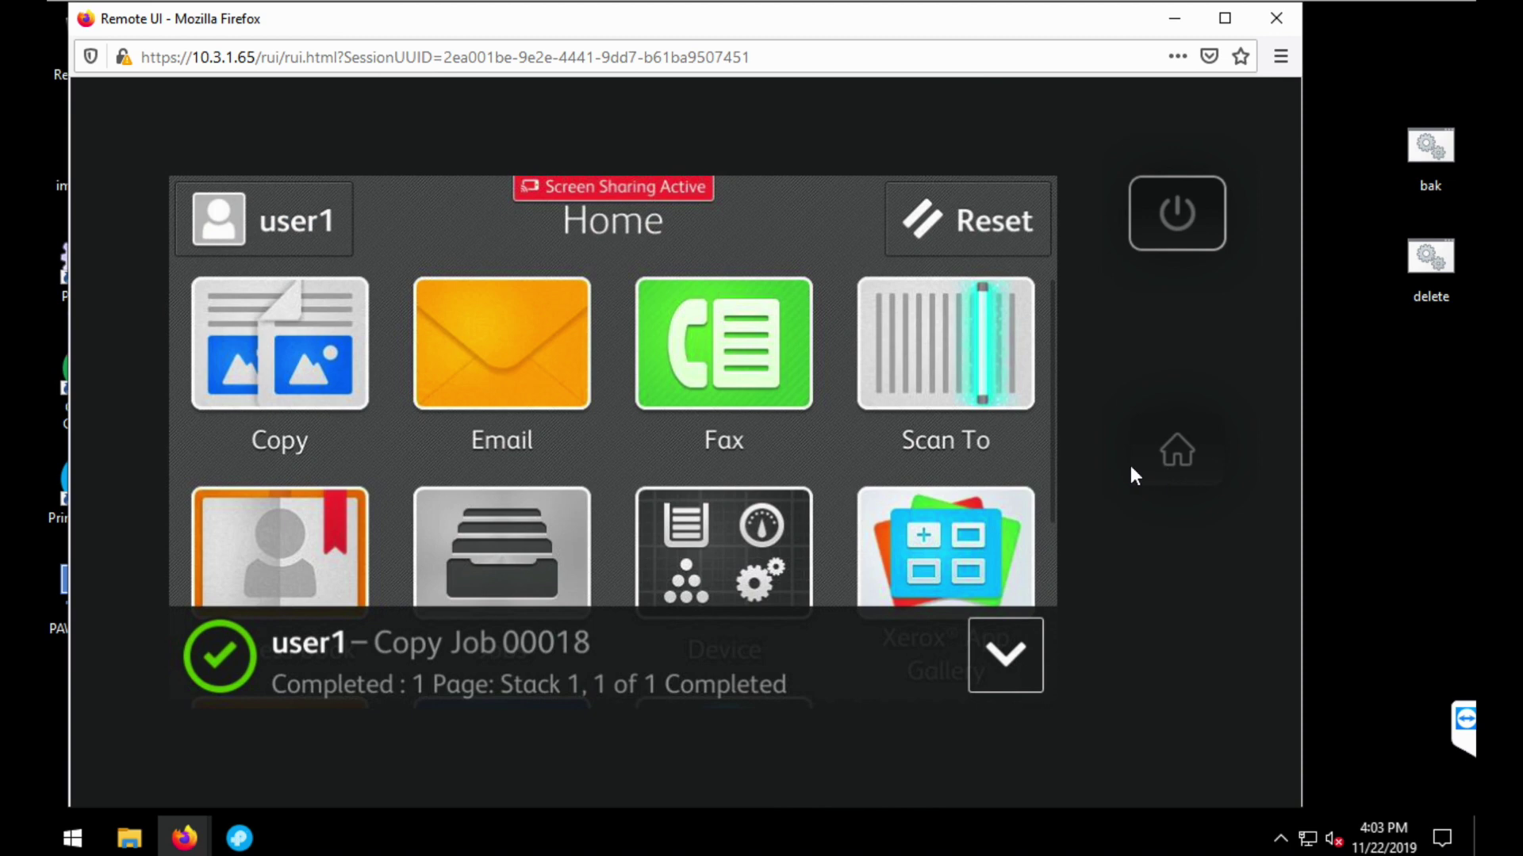
- Check the counts in PrintAnyWay FollowUser, then bring up sign-out for the user
scroll(815, 508, down, 5)
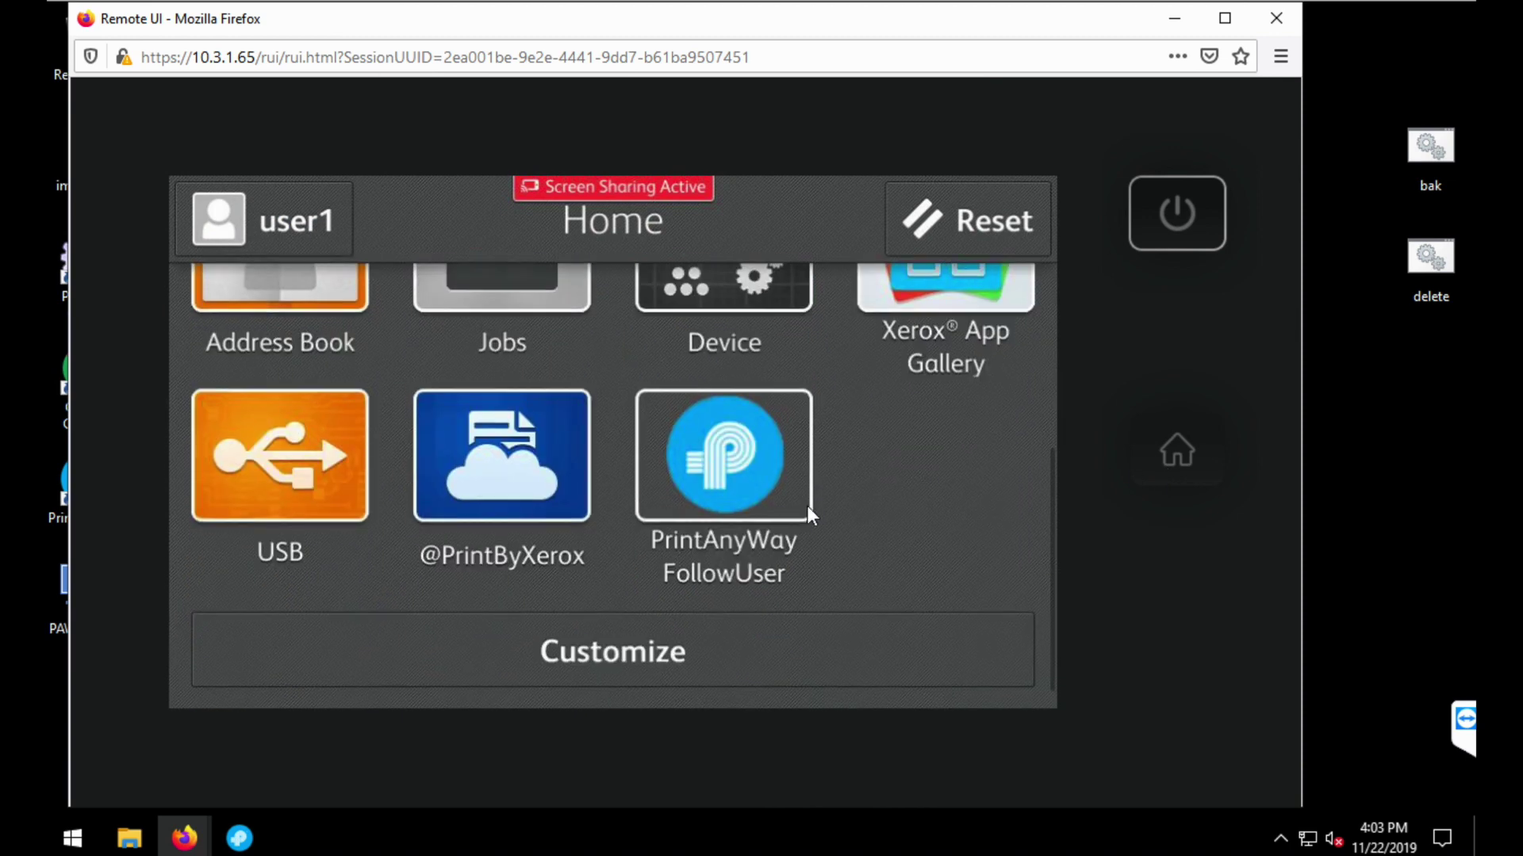
click(767, 481)
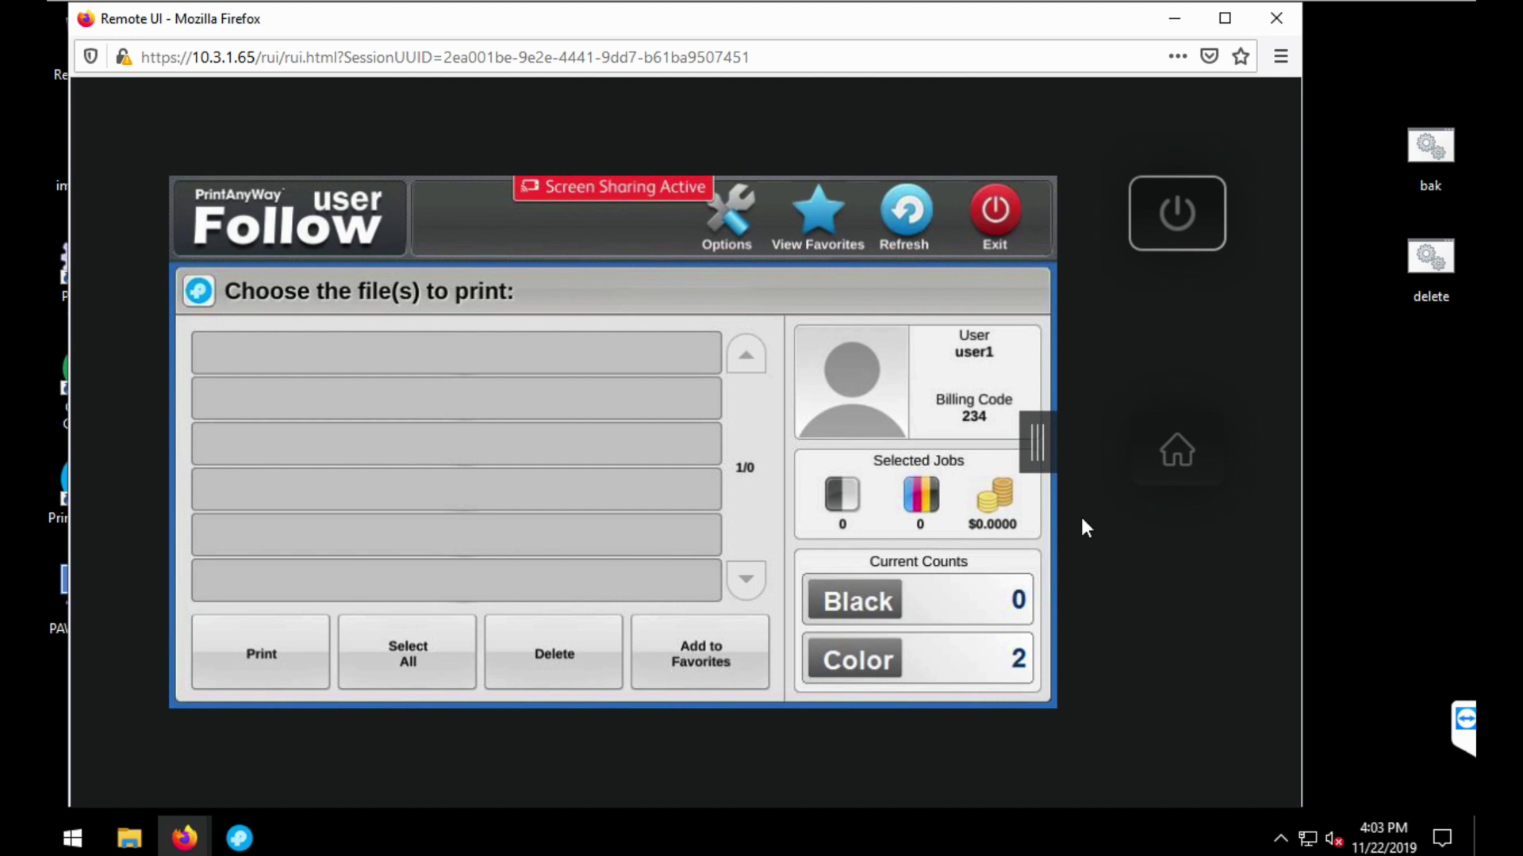
click(1173, 459)
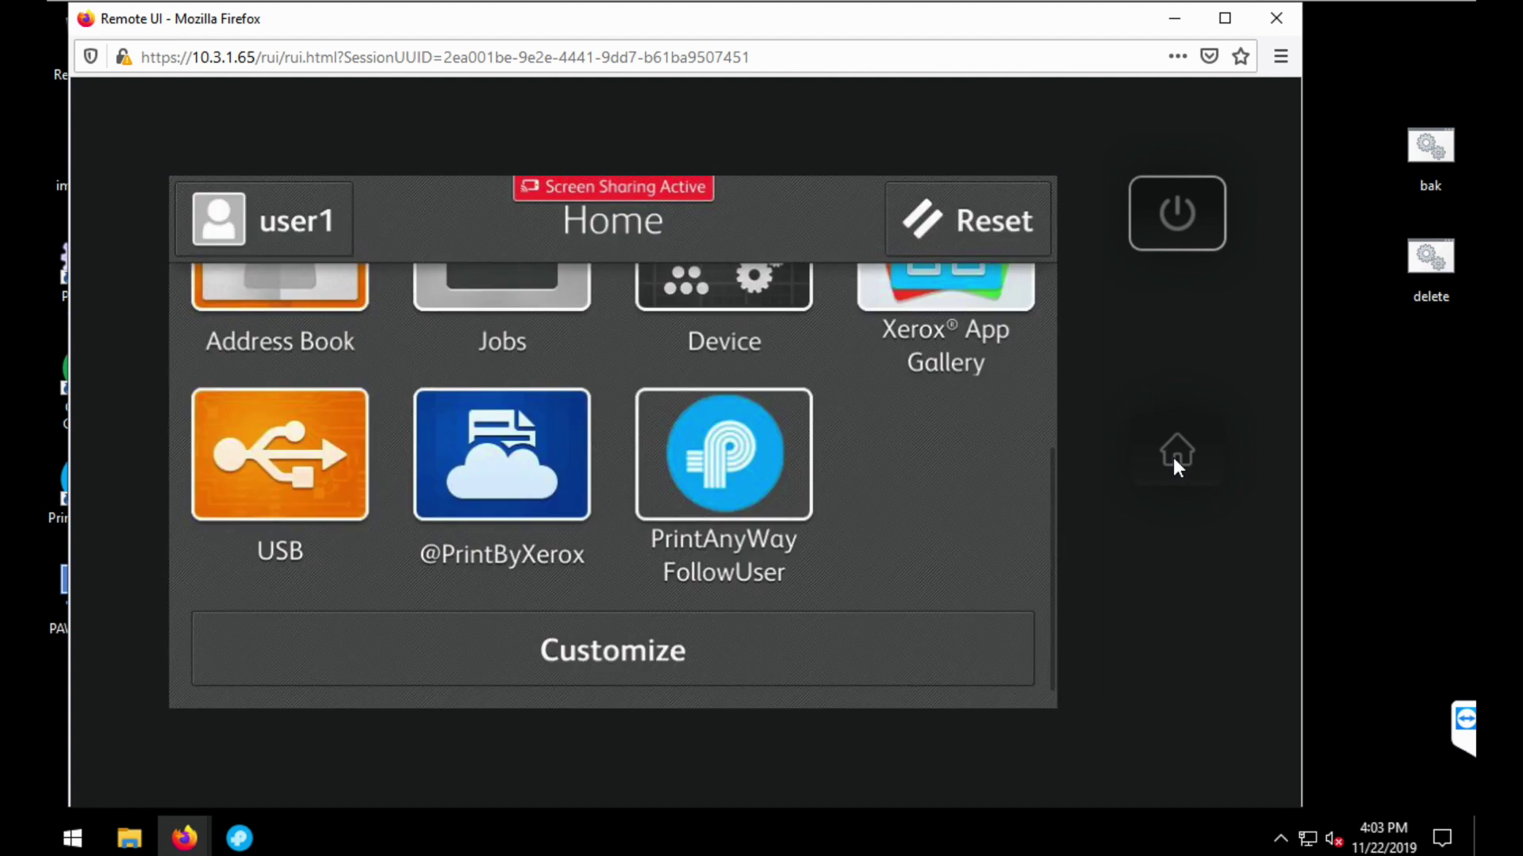
click(343, 231)
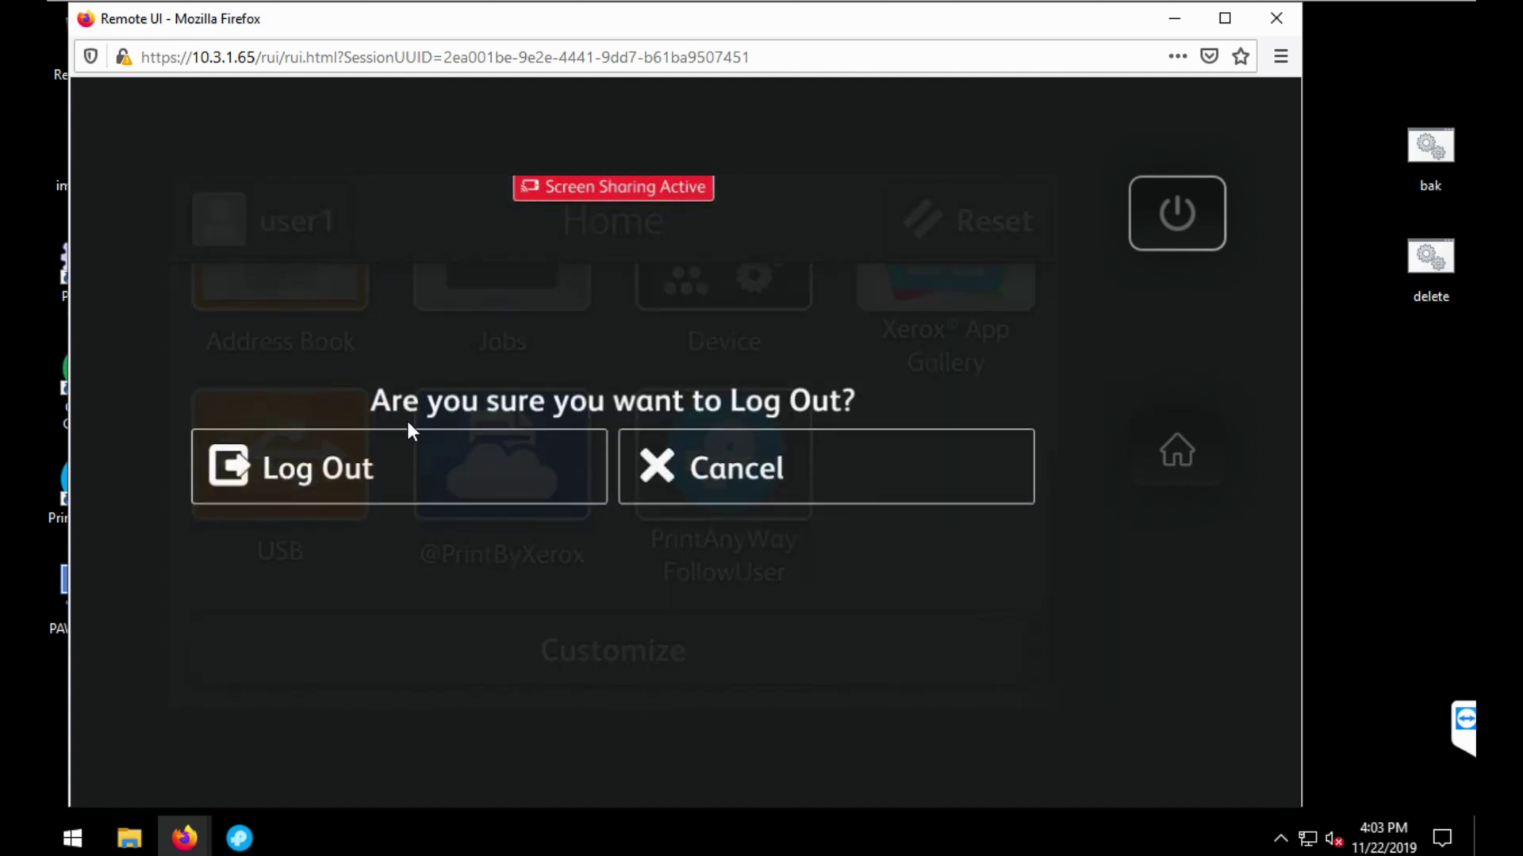
- Log out and sign back in with the user ID and billing code 567
click(473, 482)
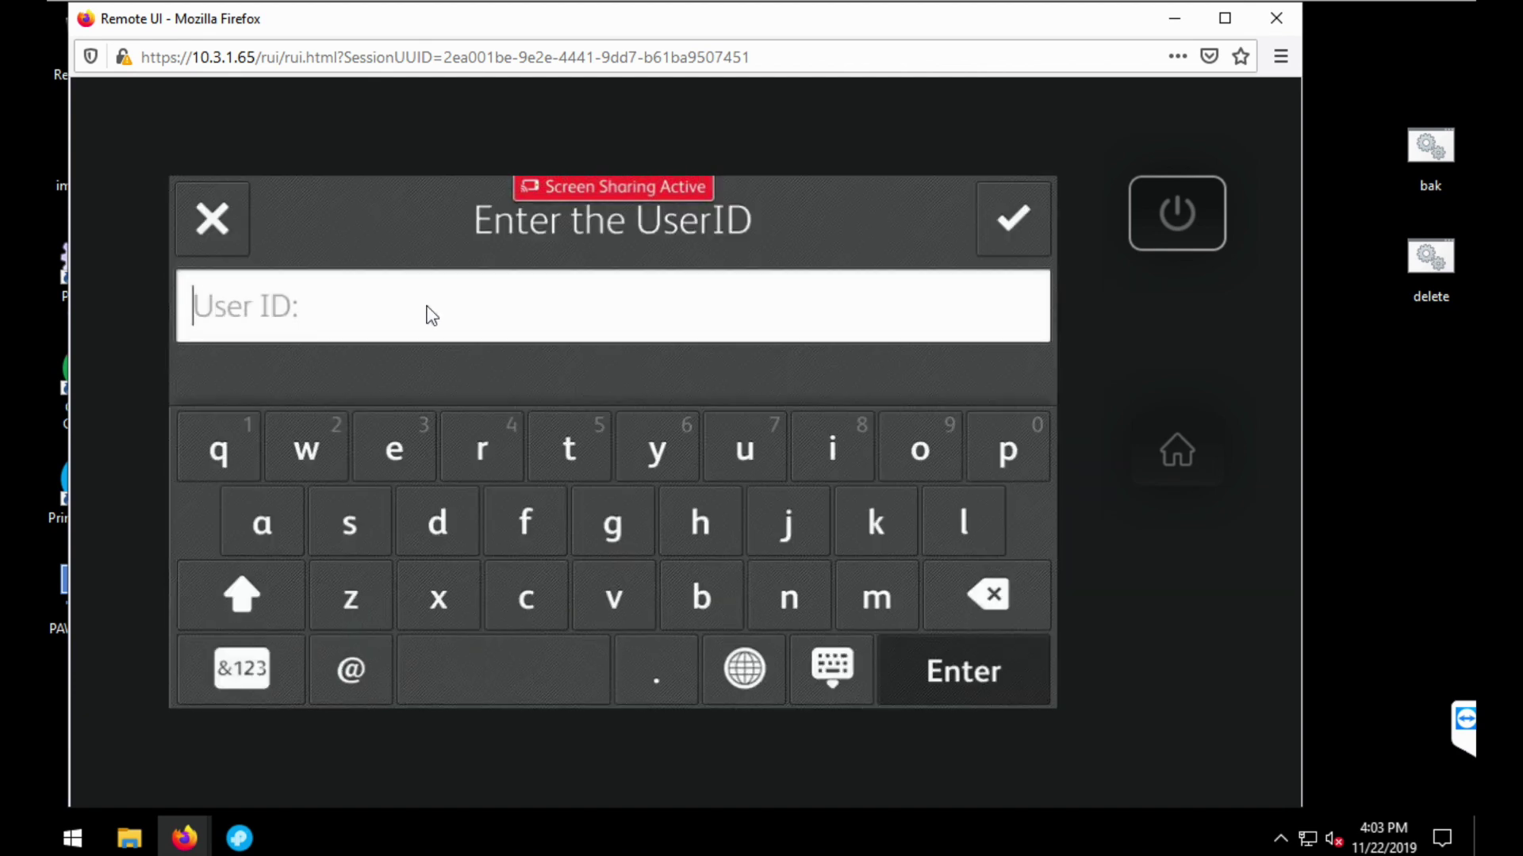
text(•••••)
click(1045, 219)
text(567)
click(1040, 221)
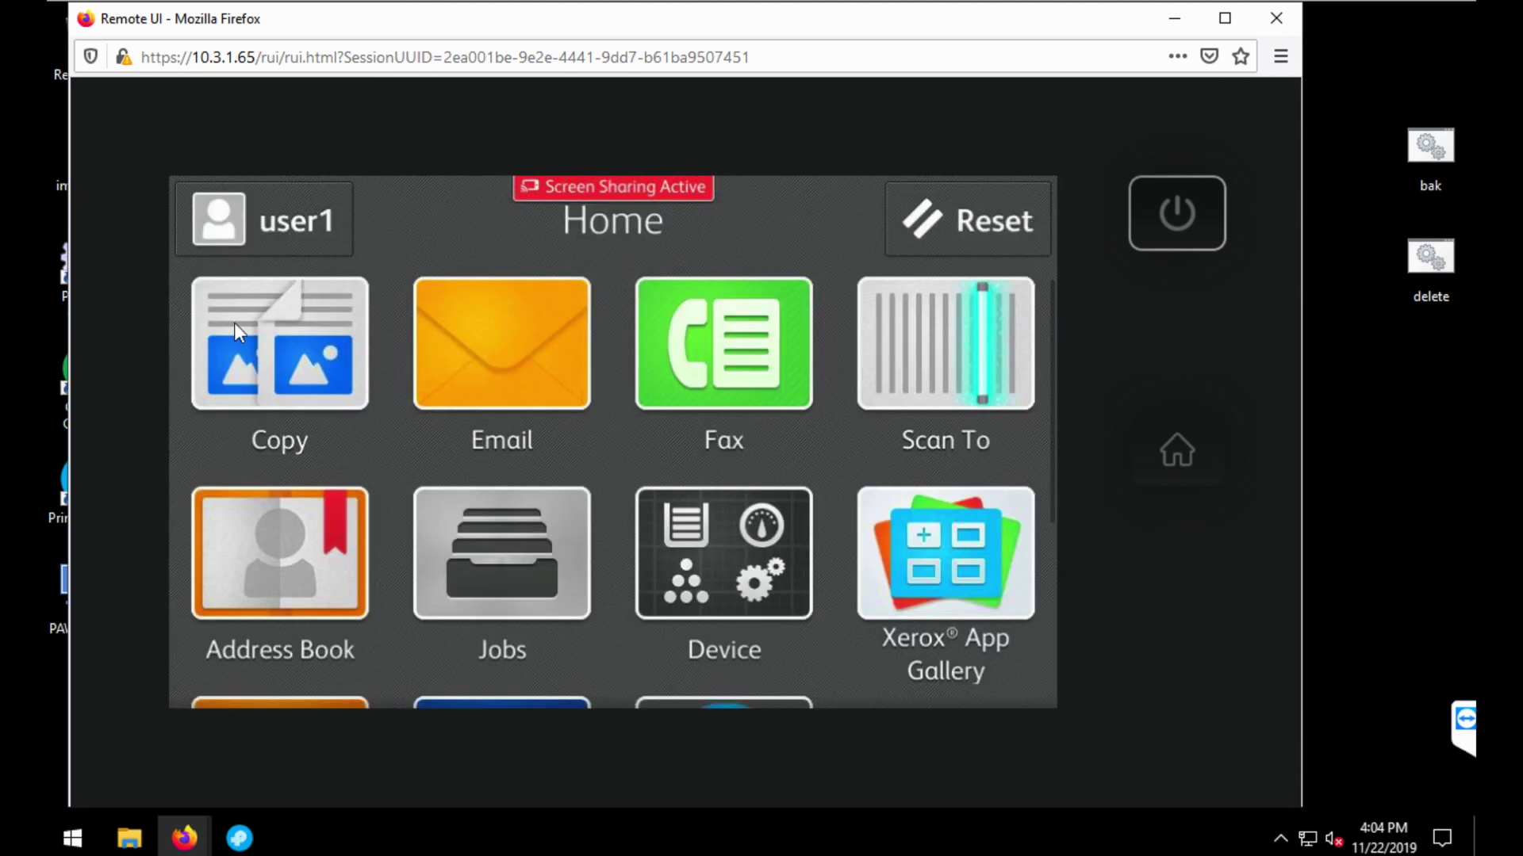
- Print one-page copy job 00019 as 8.5 x 11" and return Home
click(268, 340)
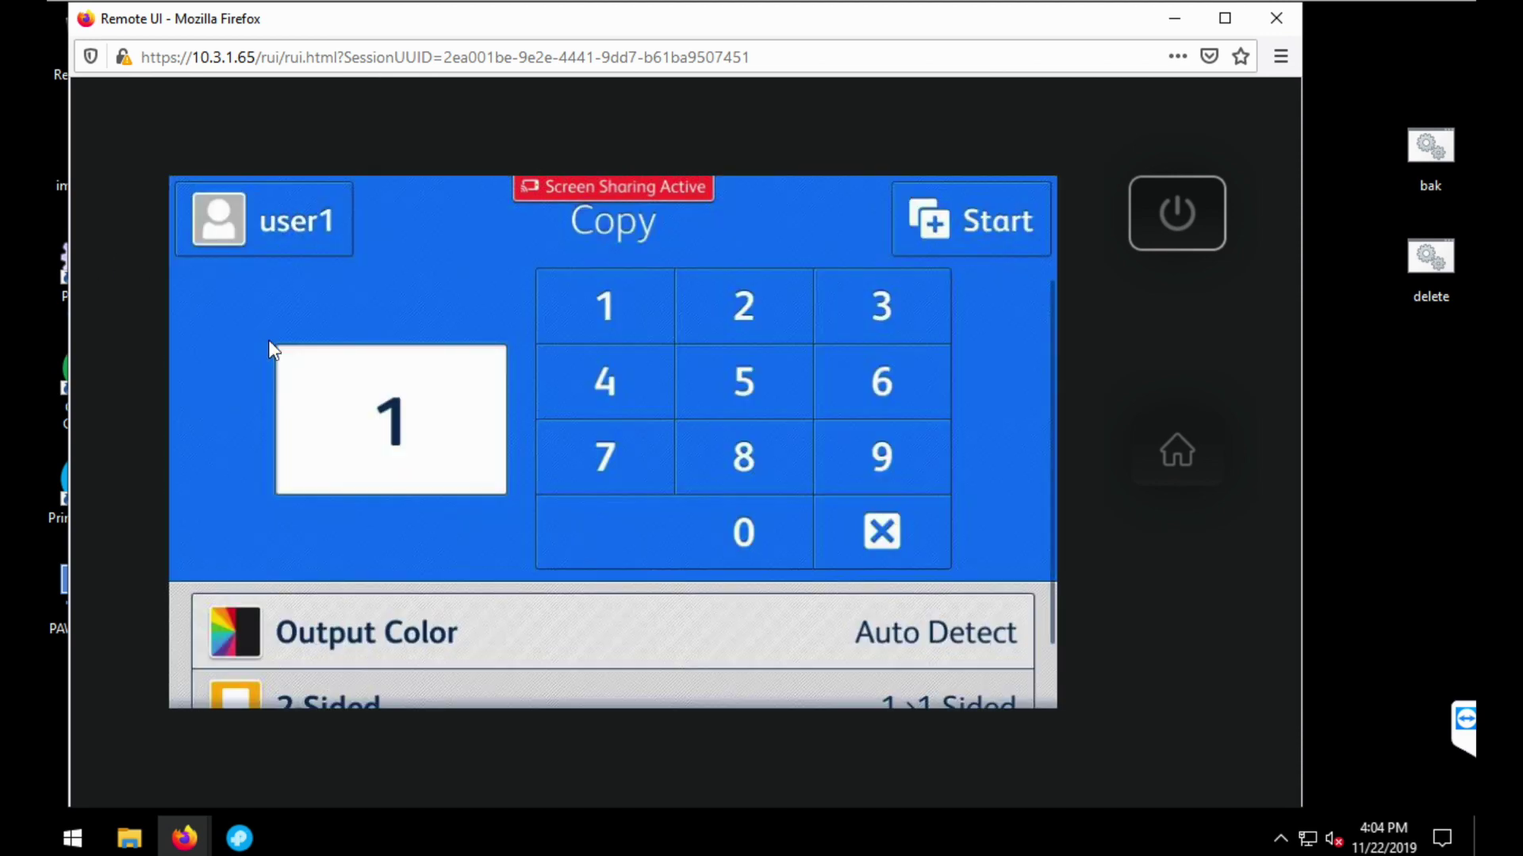
click(954, 241)
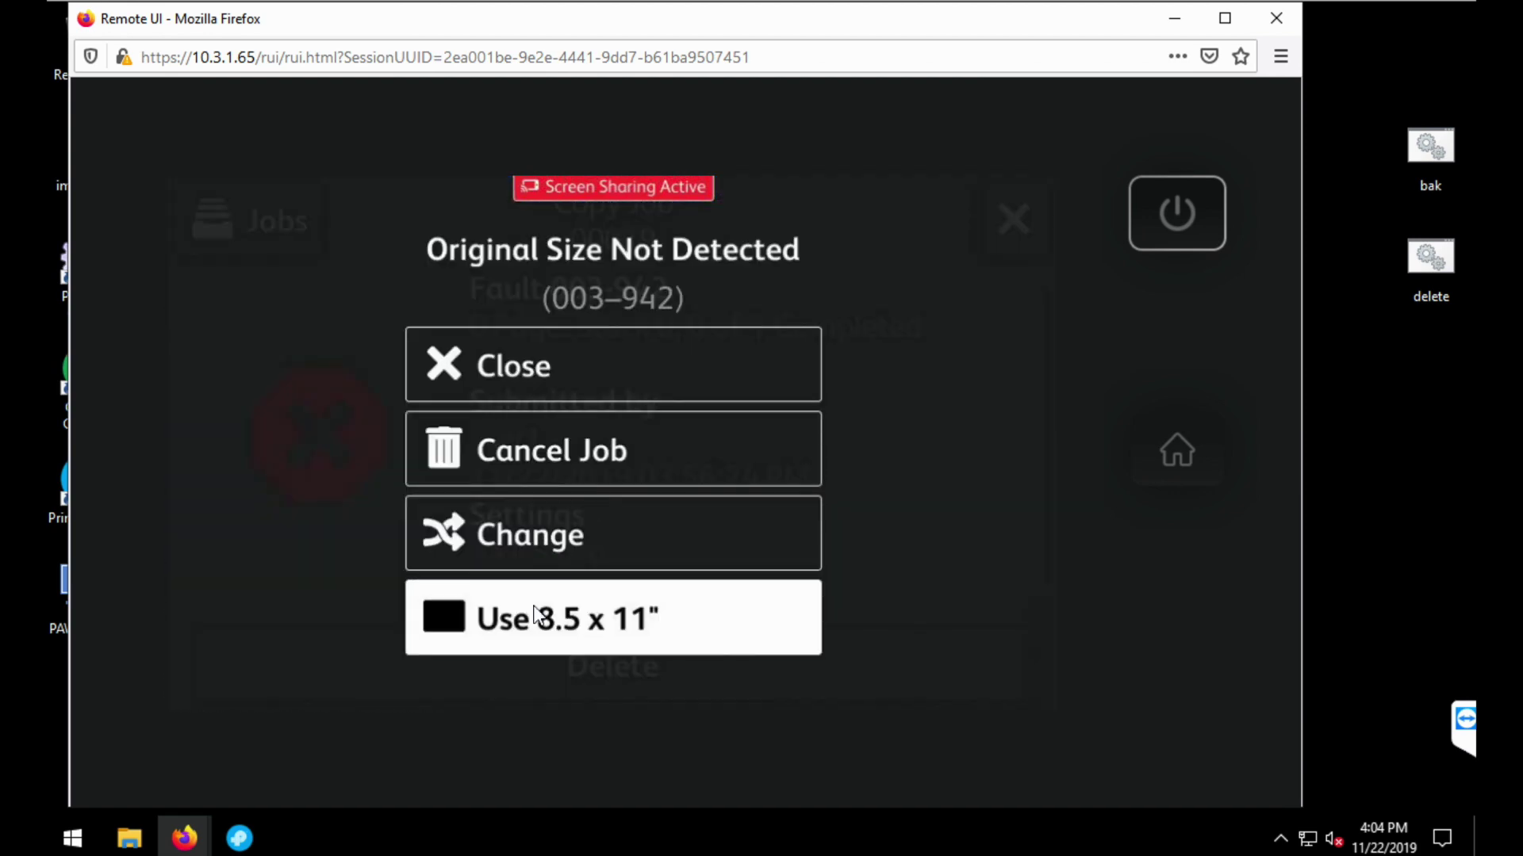
click(534, 617)
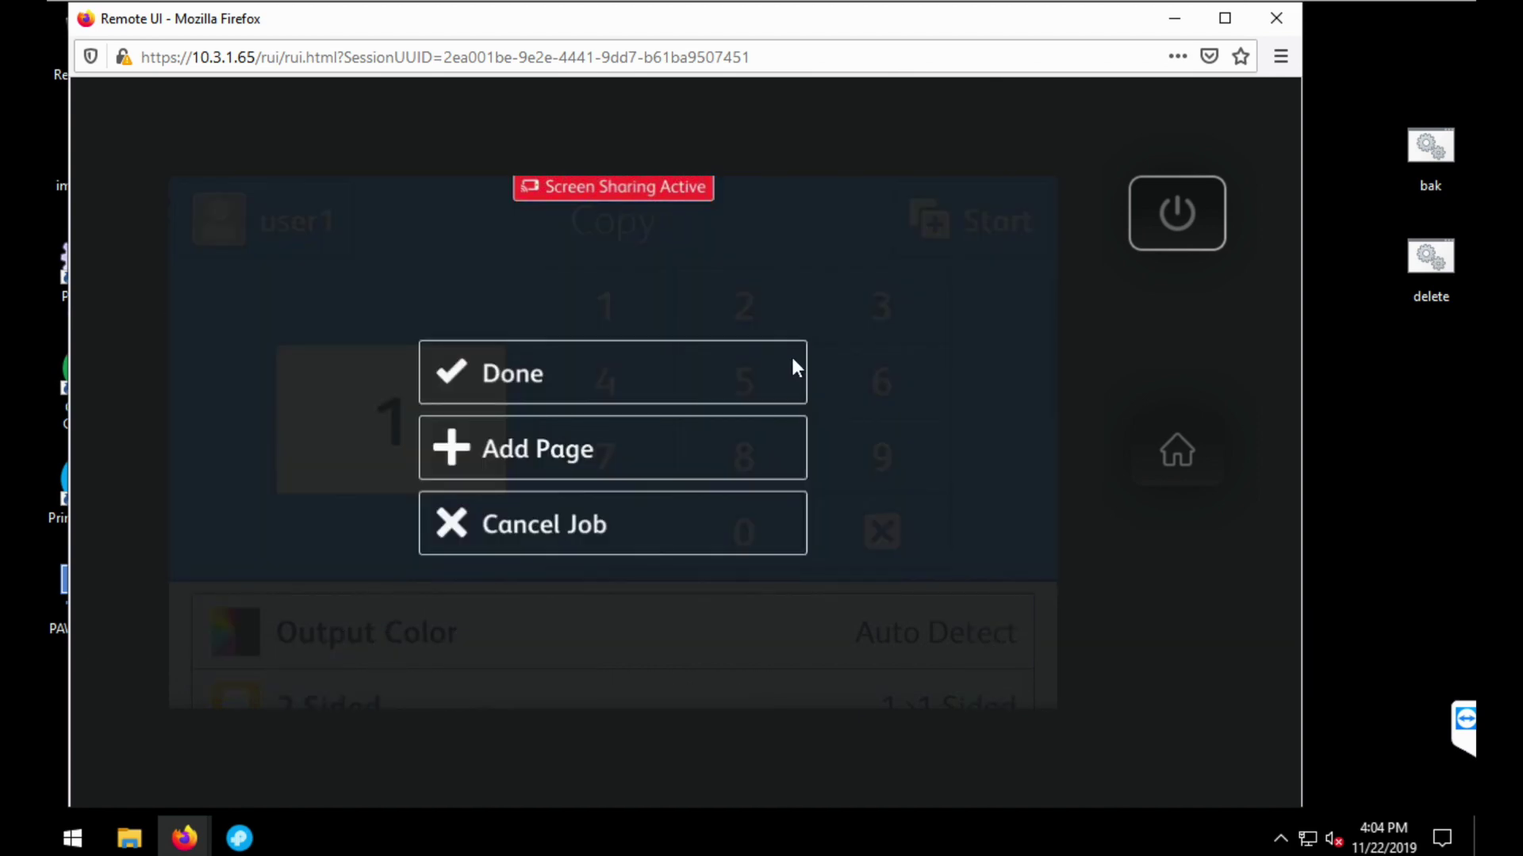
click(795, 366)
click(1190, 450)
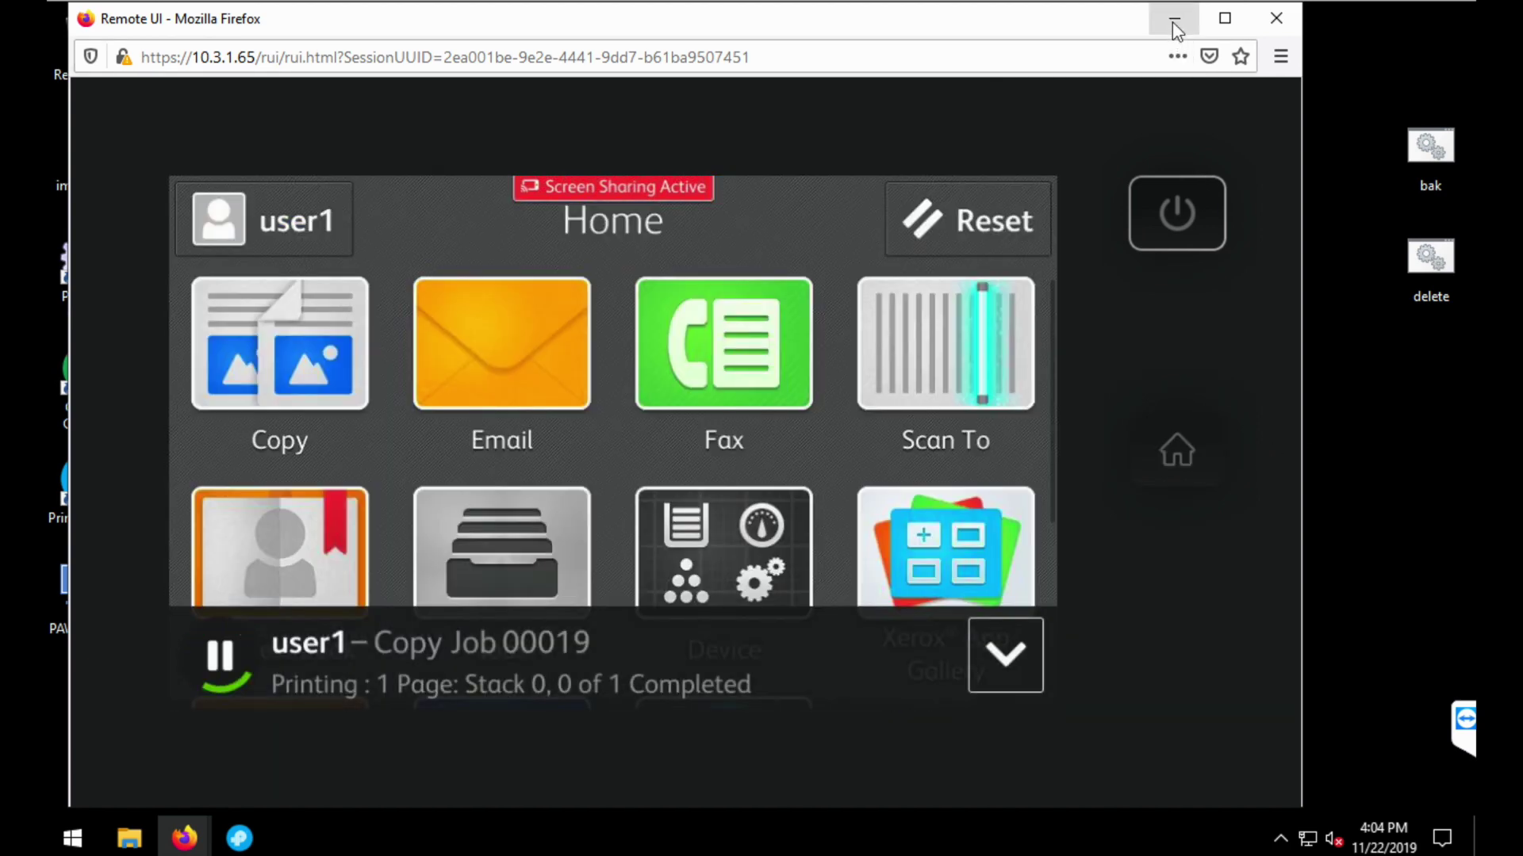
click(1173, 21)
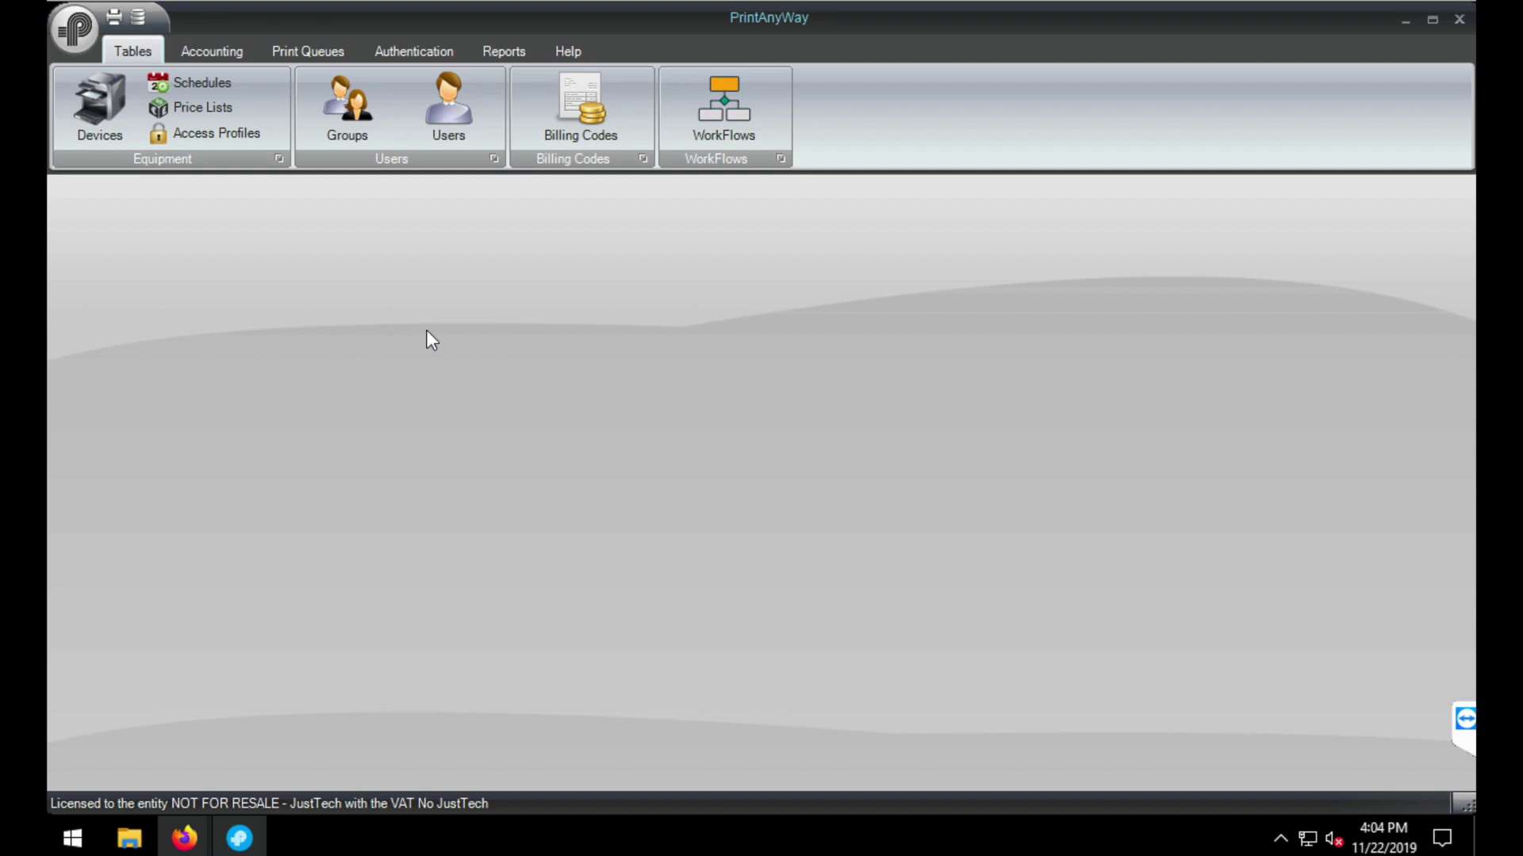
- Poll all devices for usage data from the C505 printer at 10.3.1.65, then show the Reports tab
click(106, 123)
click(1139, 100)
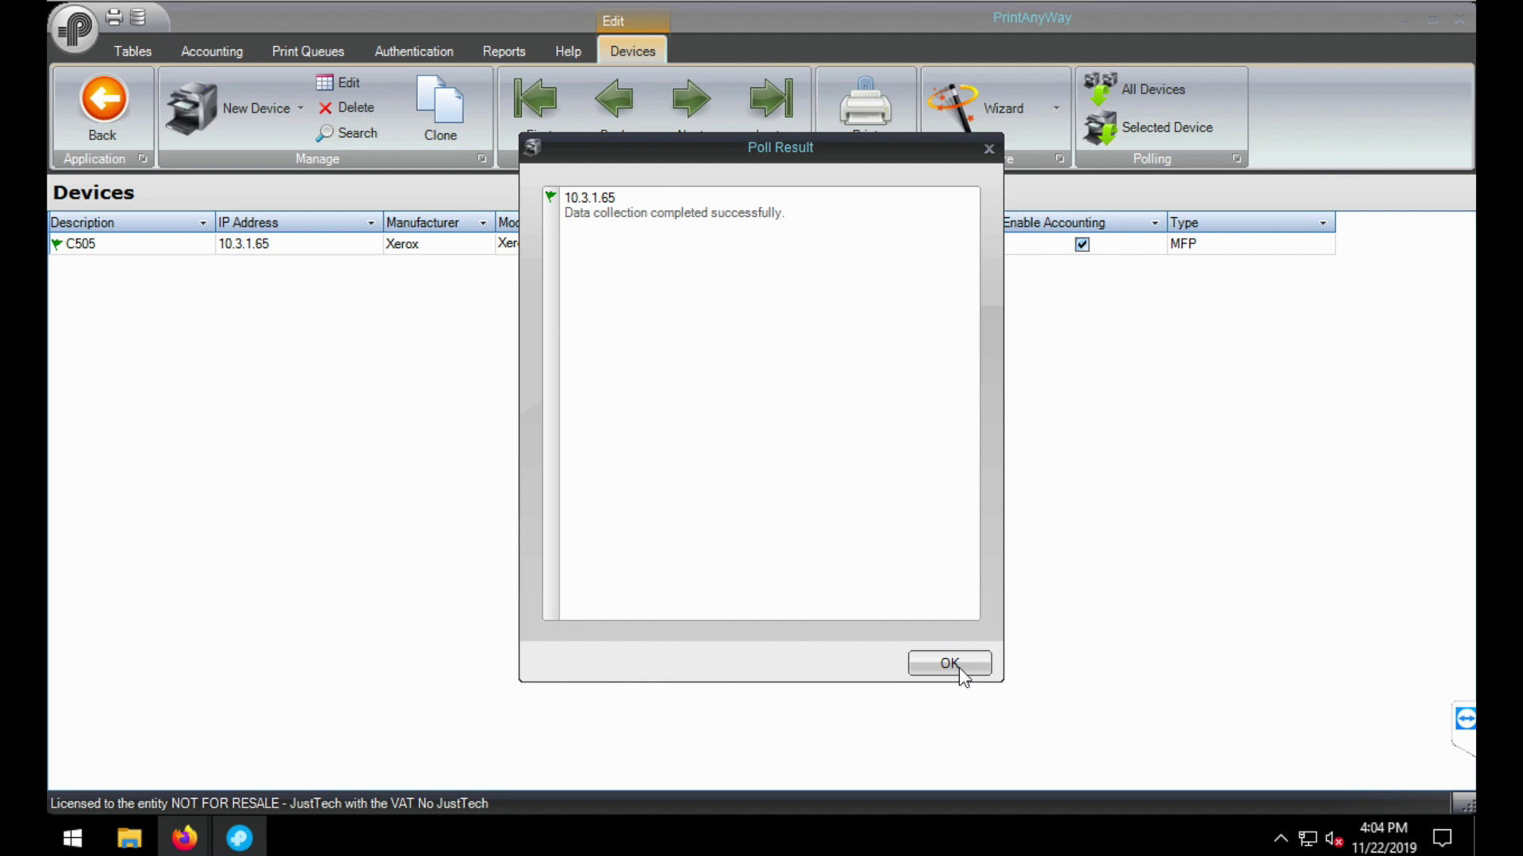
click(956, 666)
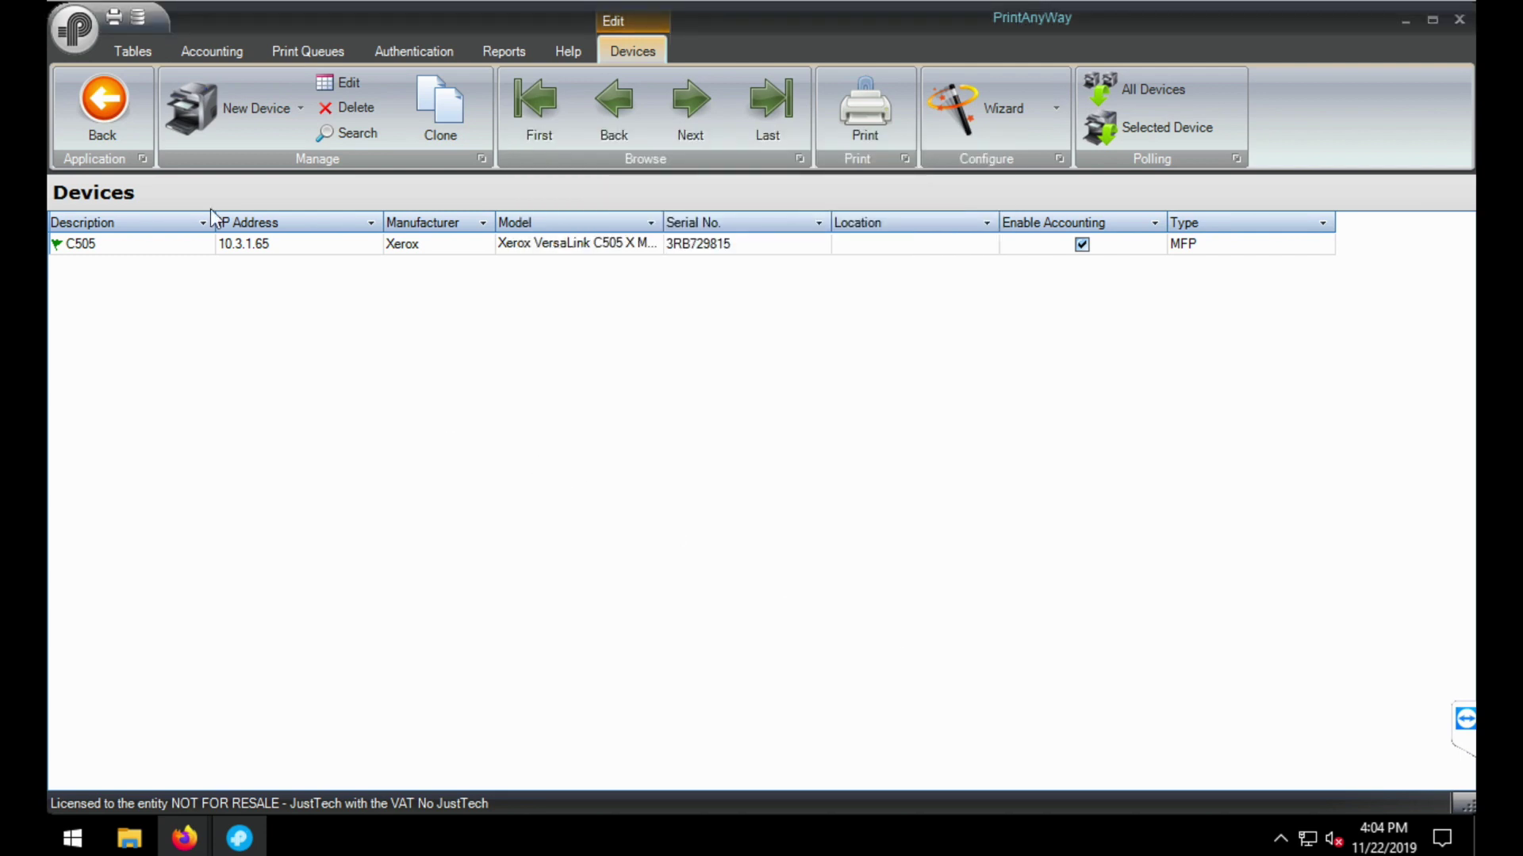
click(111, 97)
click(496, 52)
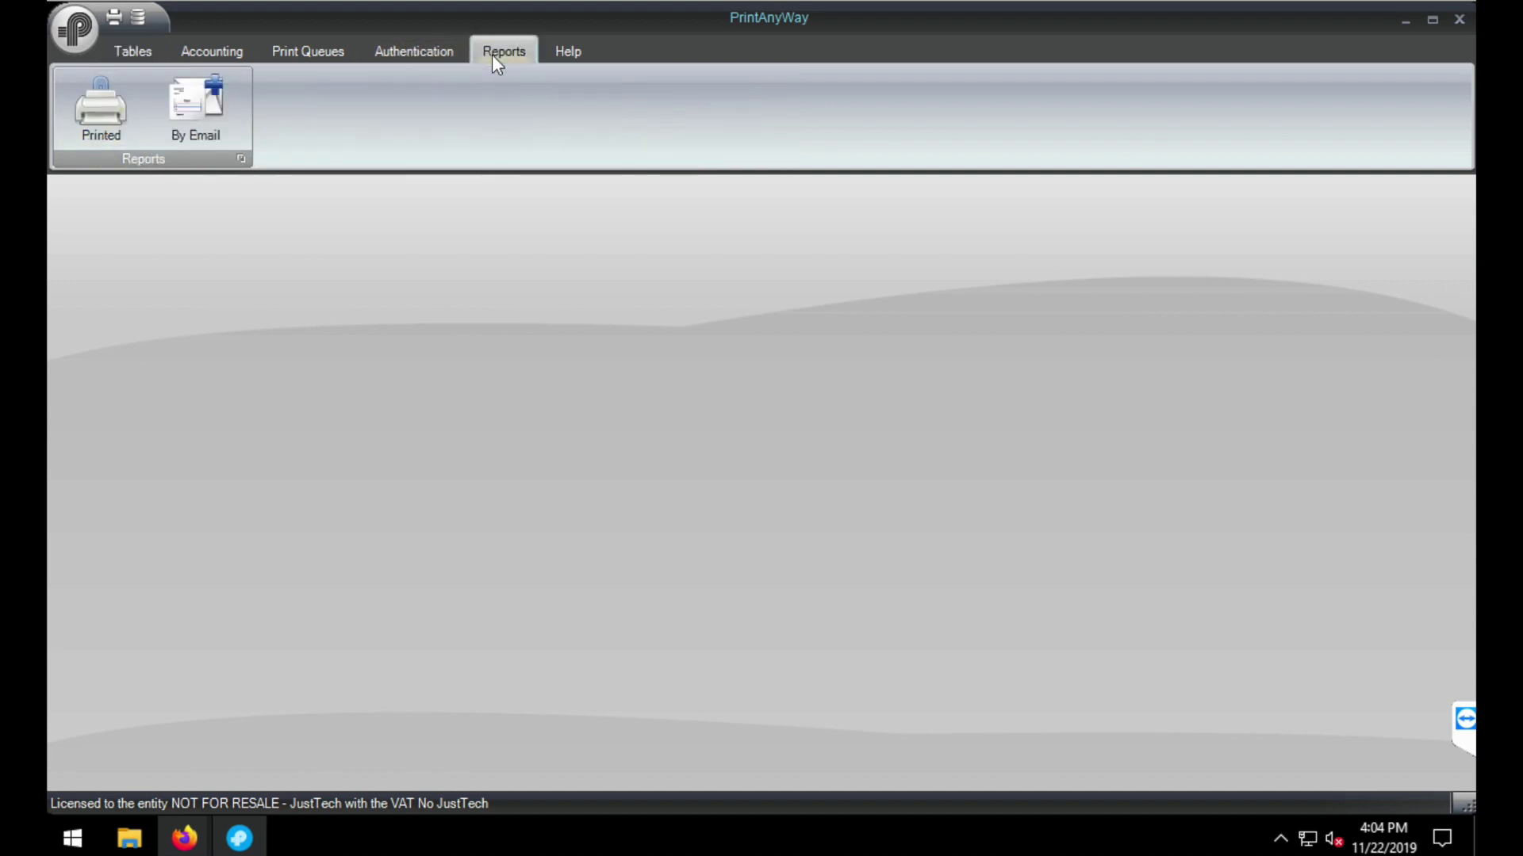
- Run the Printed Jobs per Billing Code report for code 123, November 2019, and maximize its window
click(79, 116)
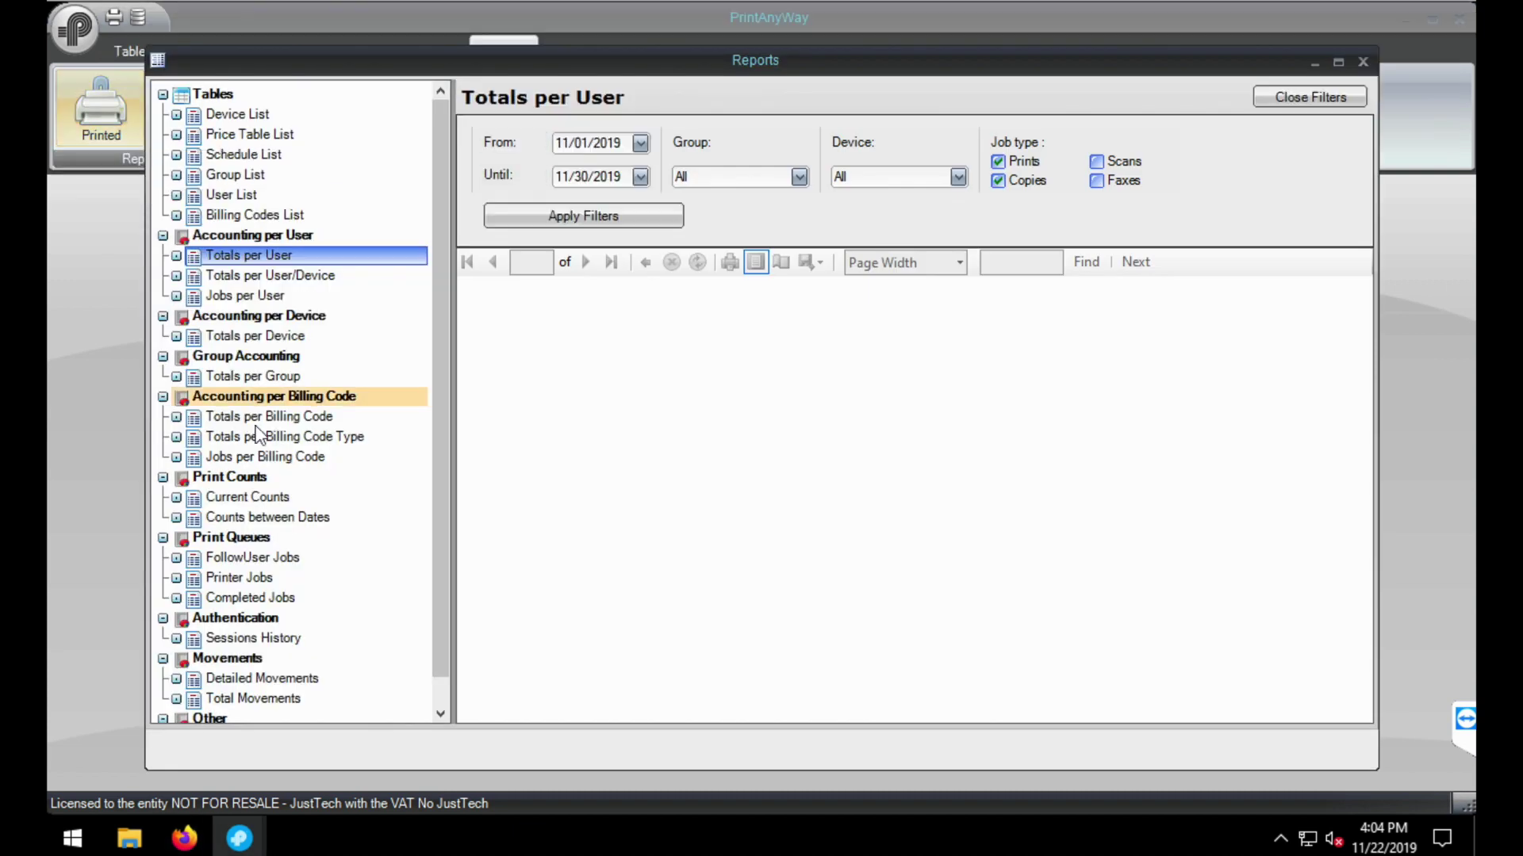
click(265, 458)
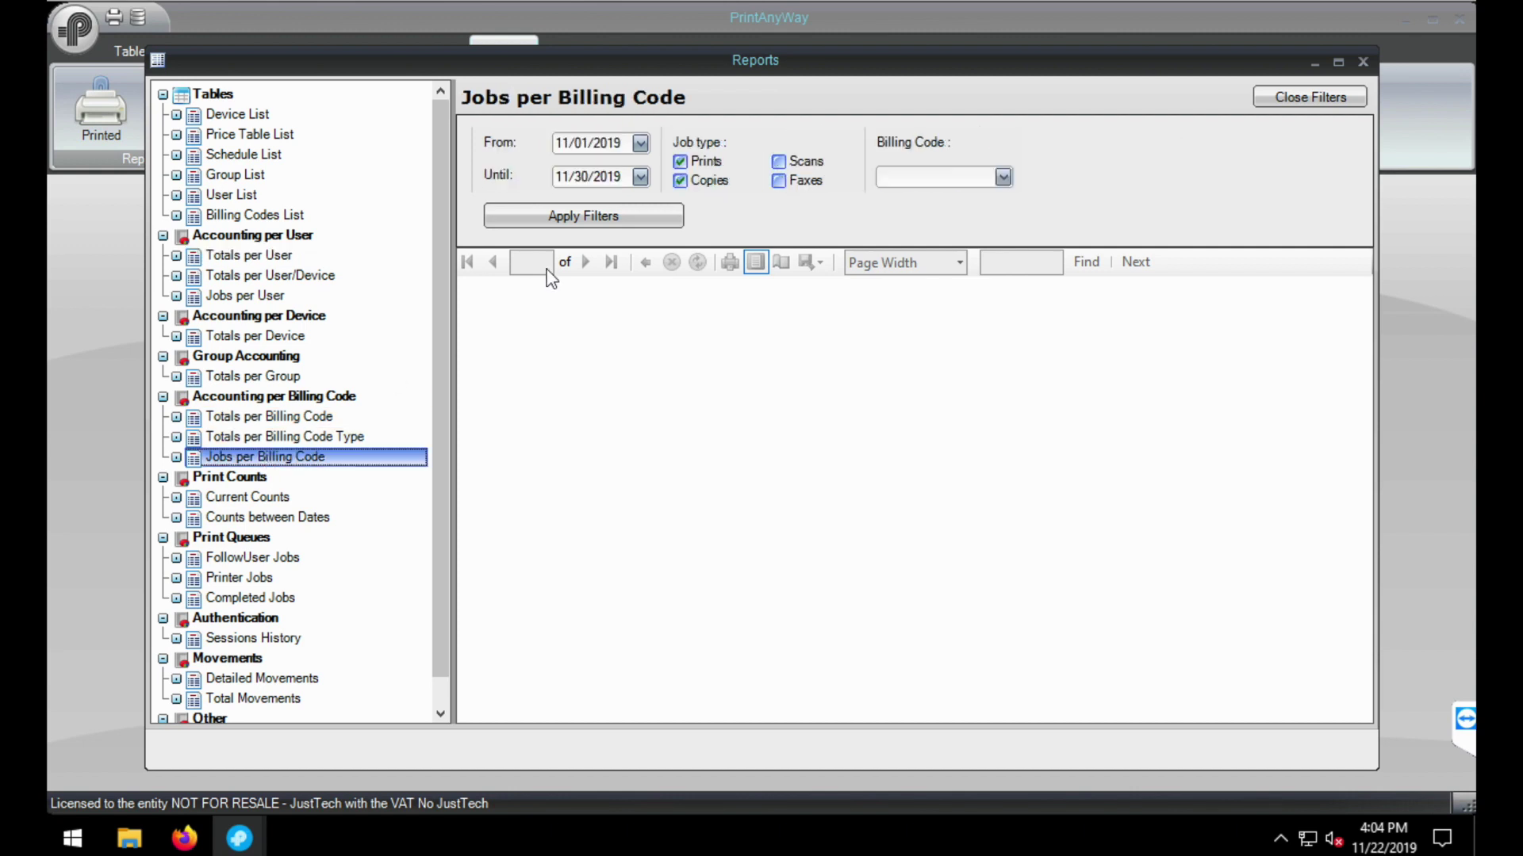
click(1003, 177)
click(937, 208)
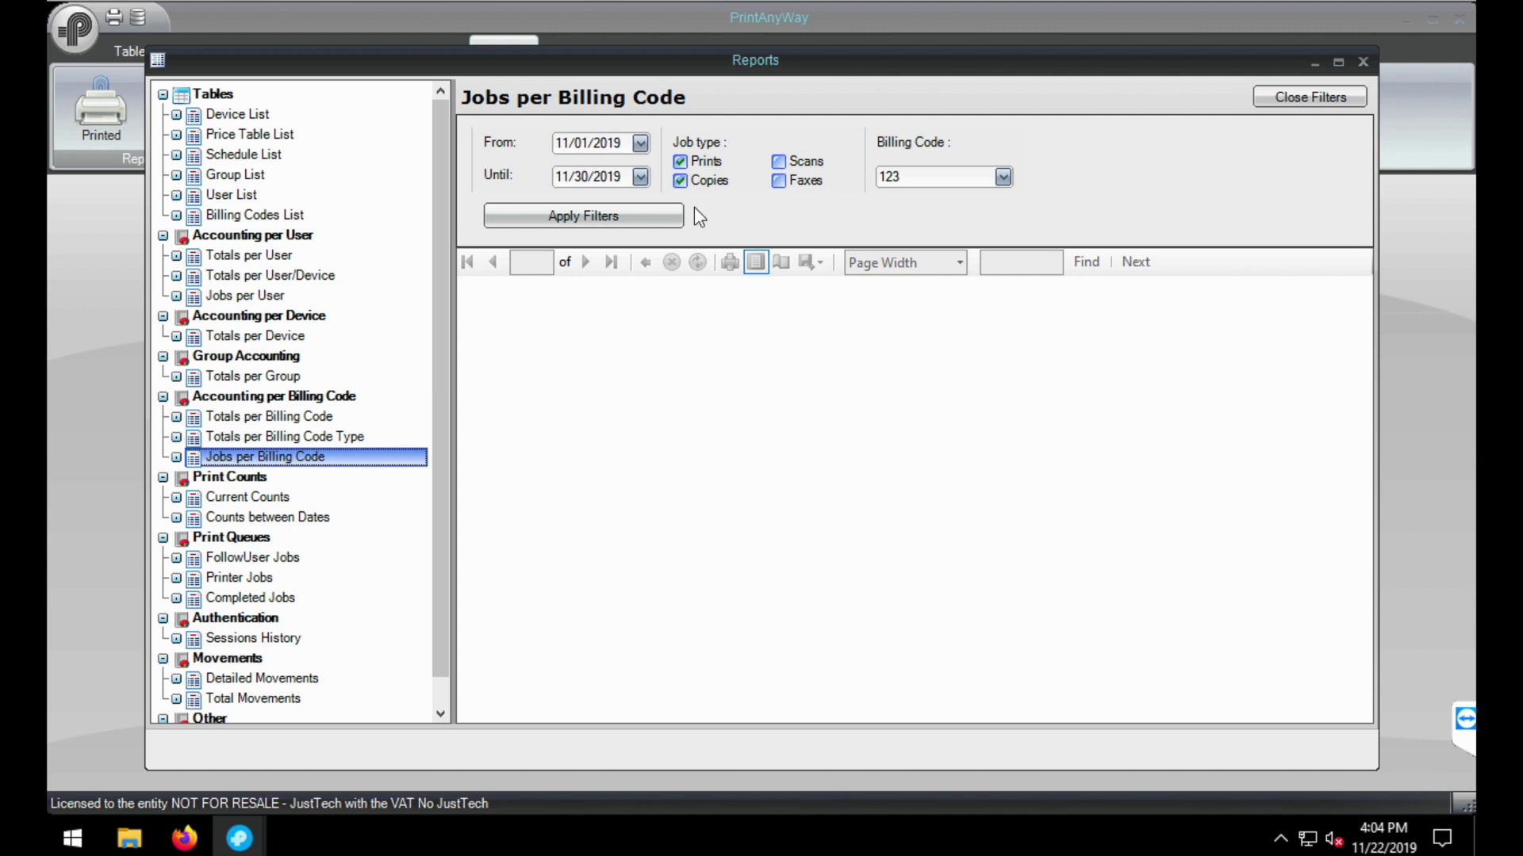
click(665, 217)
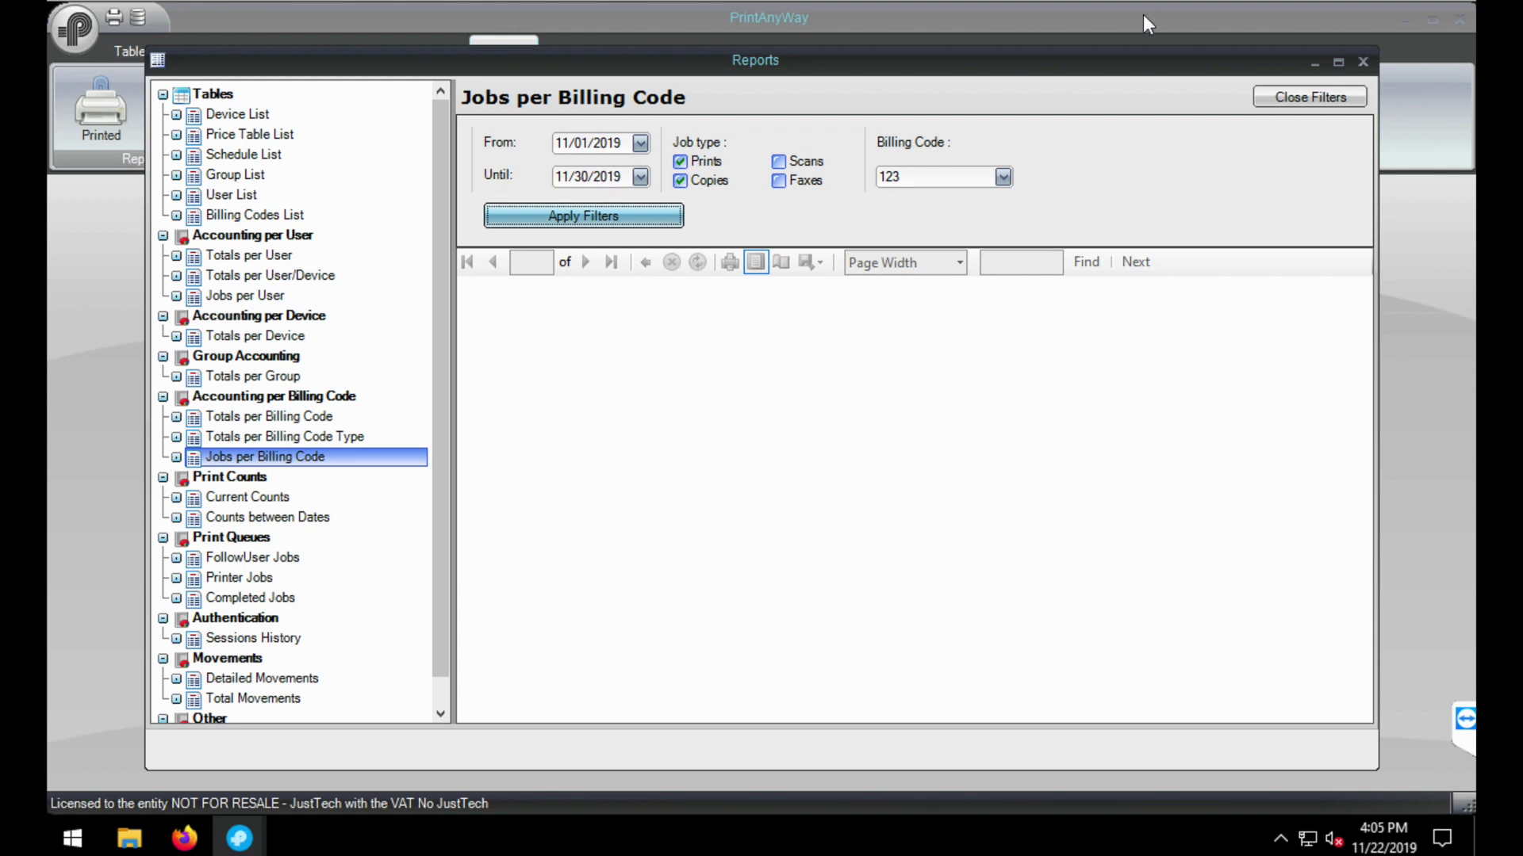
double_click(1185, 60)
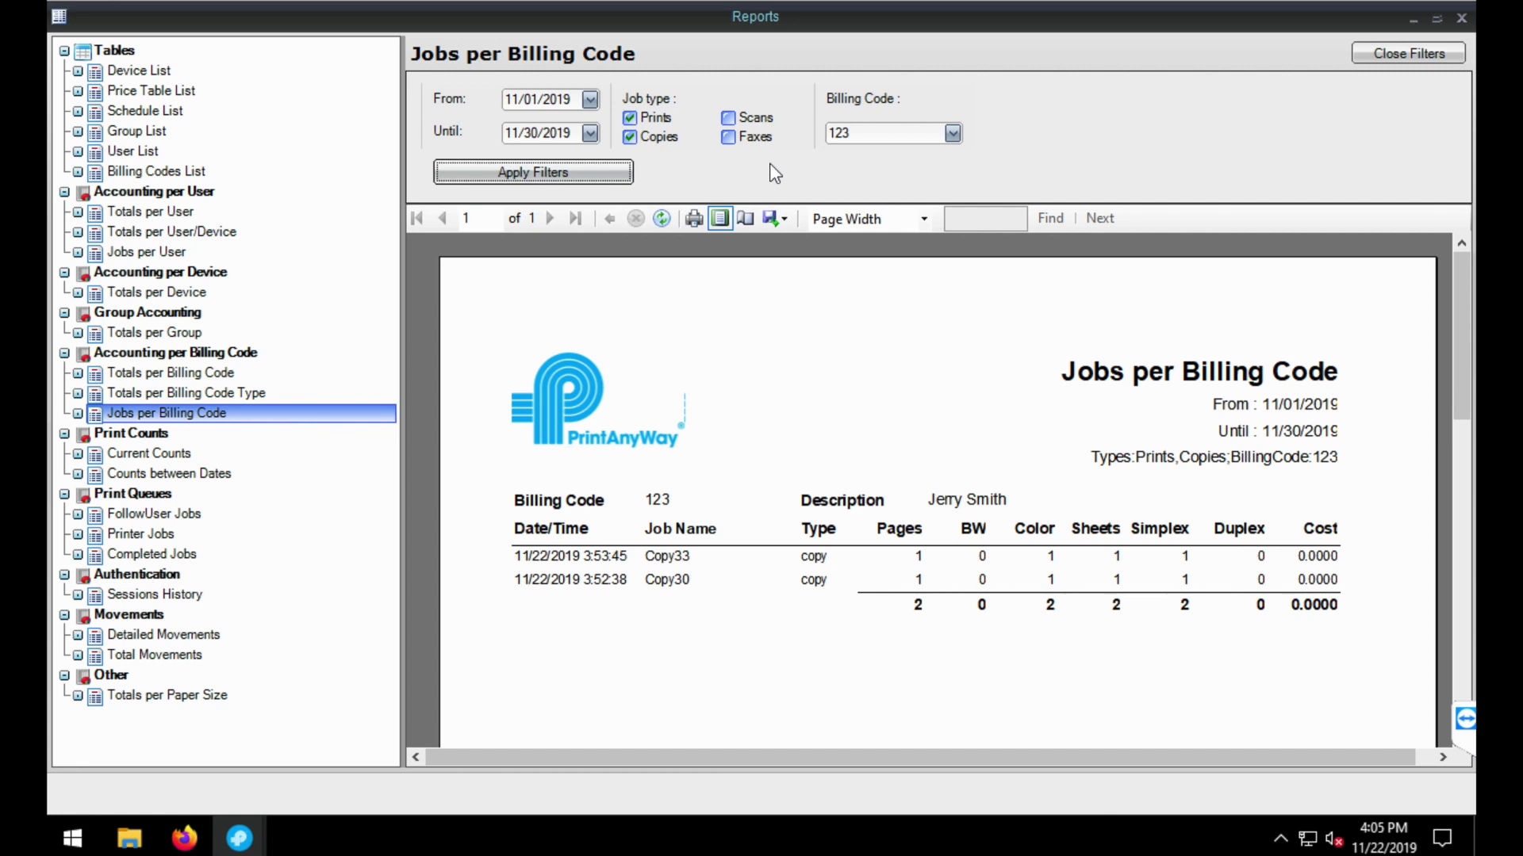
click(950, 135)
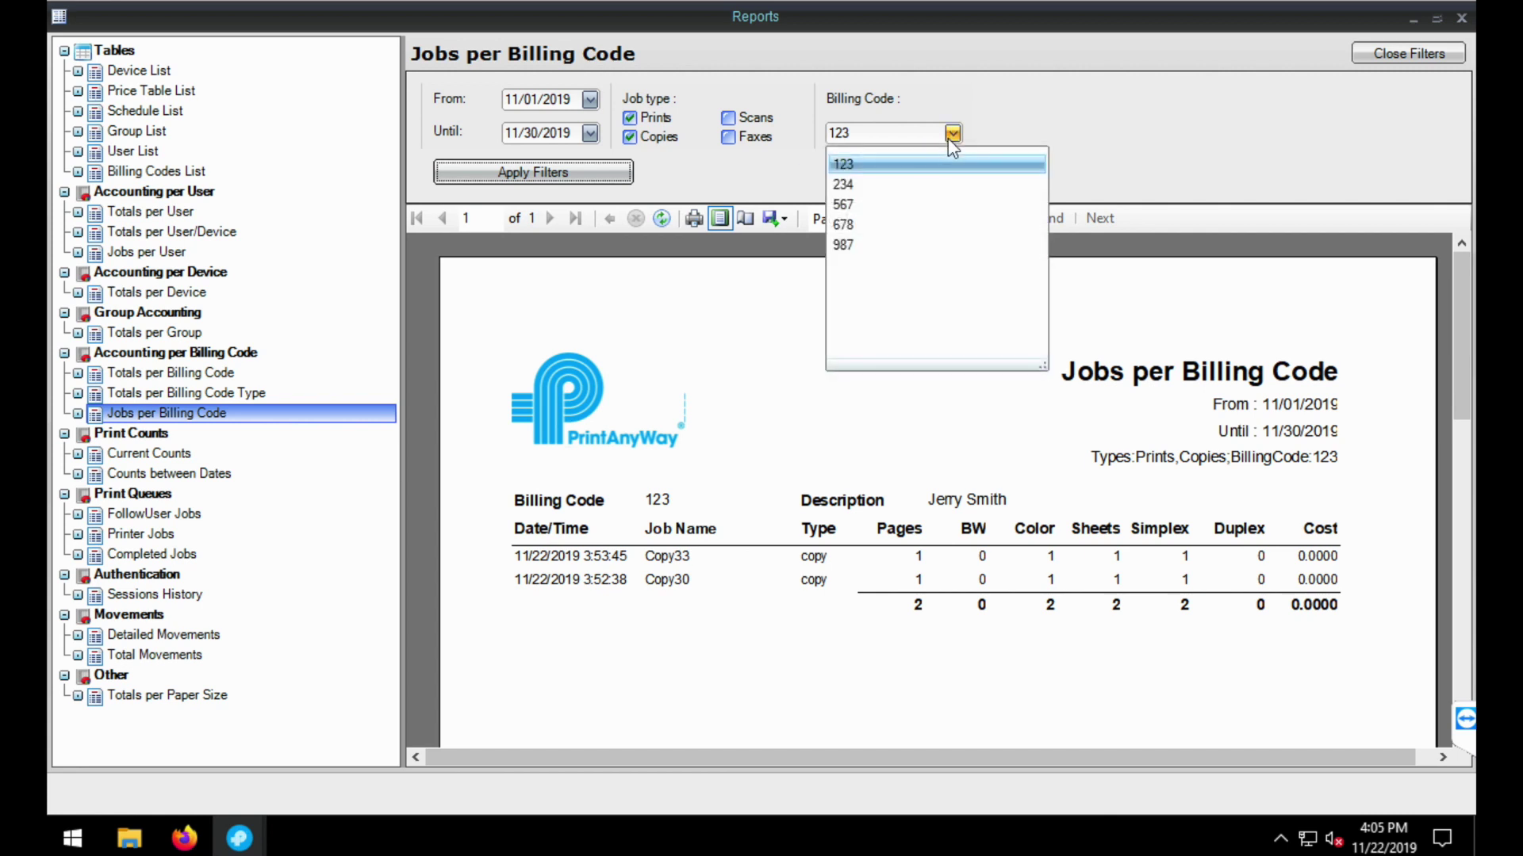
- Rerun the Jobs per Billing Code report for code 234, then for code 567
click(878, 191)
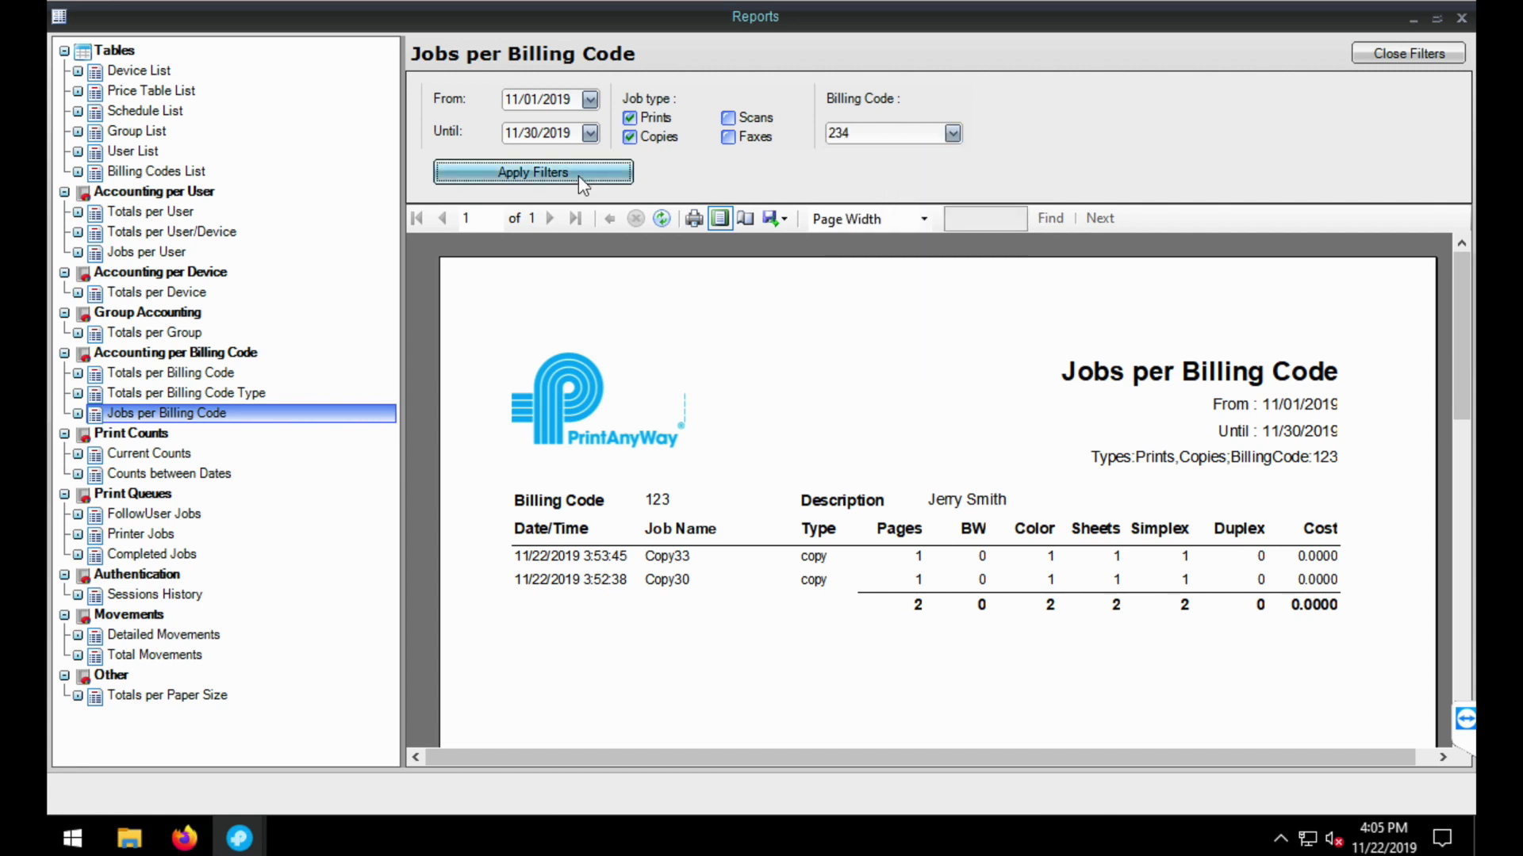
click(578, 174)
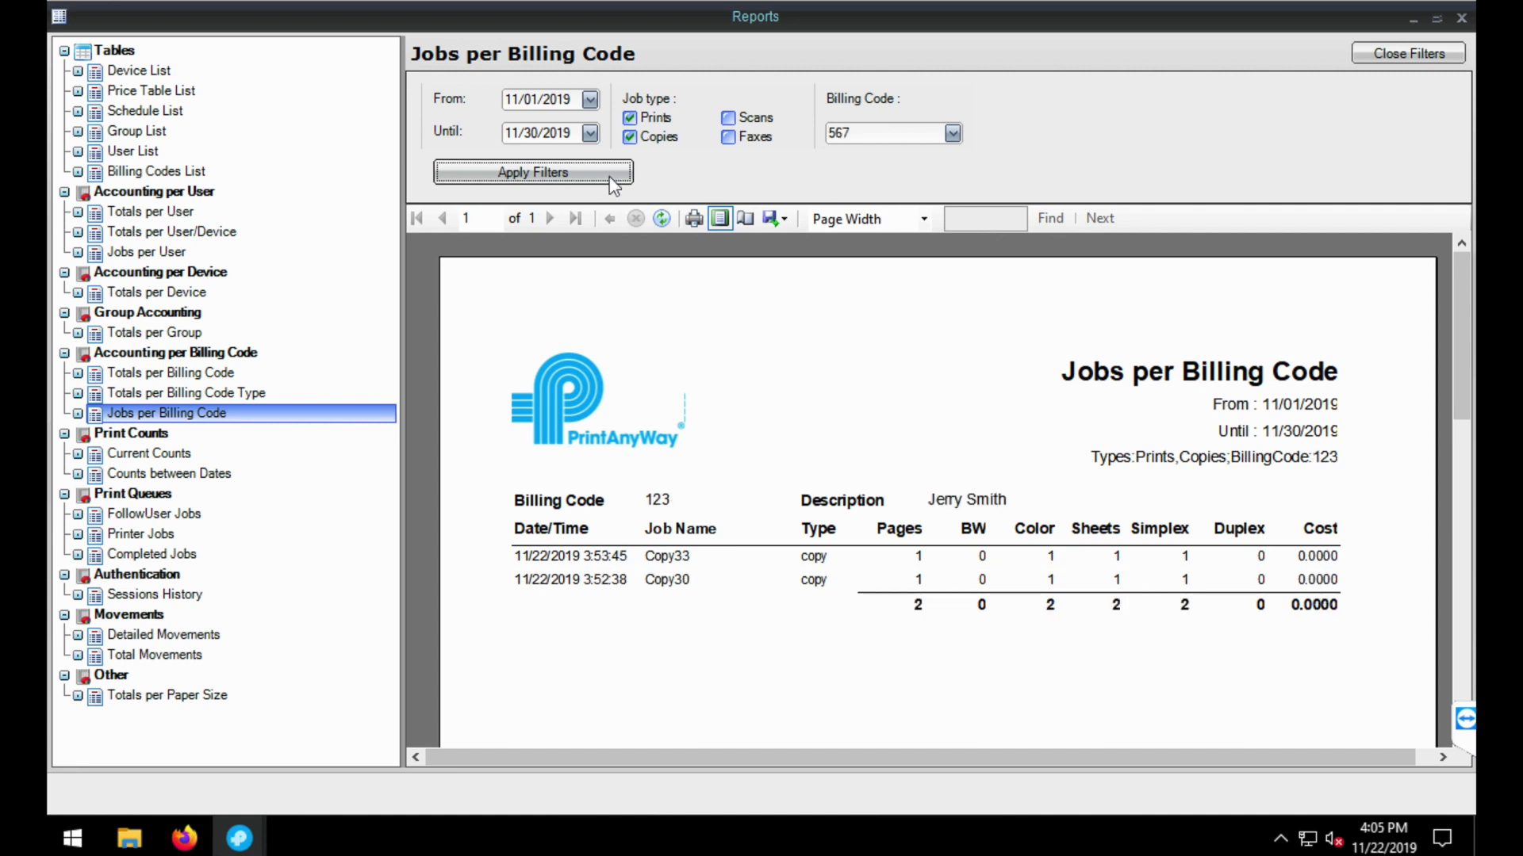
click(604, 180)
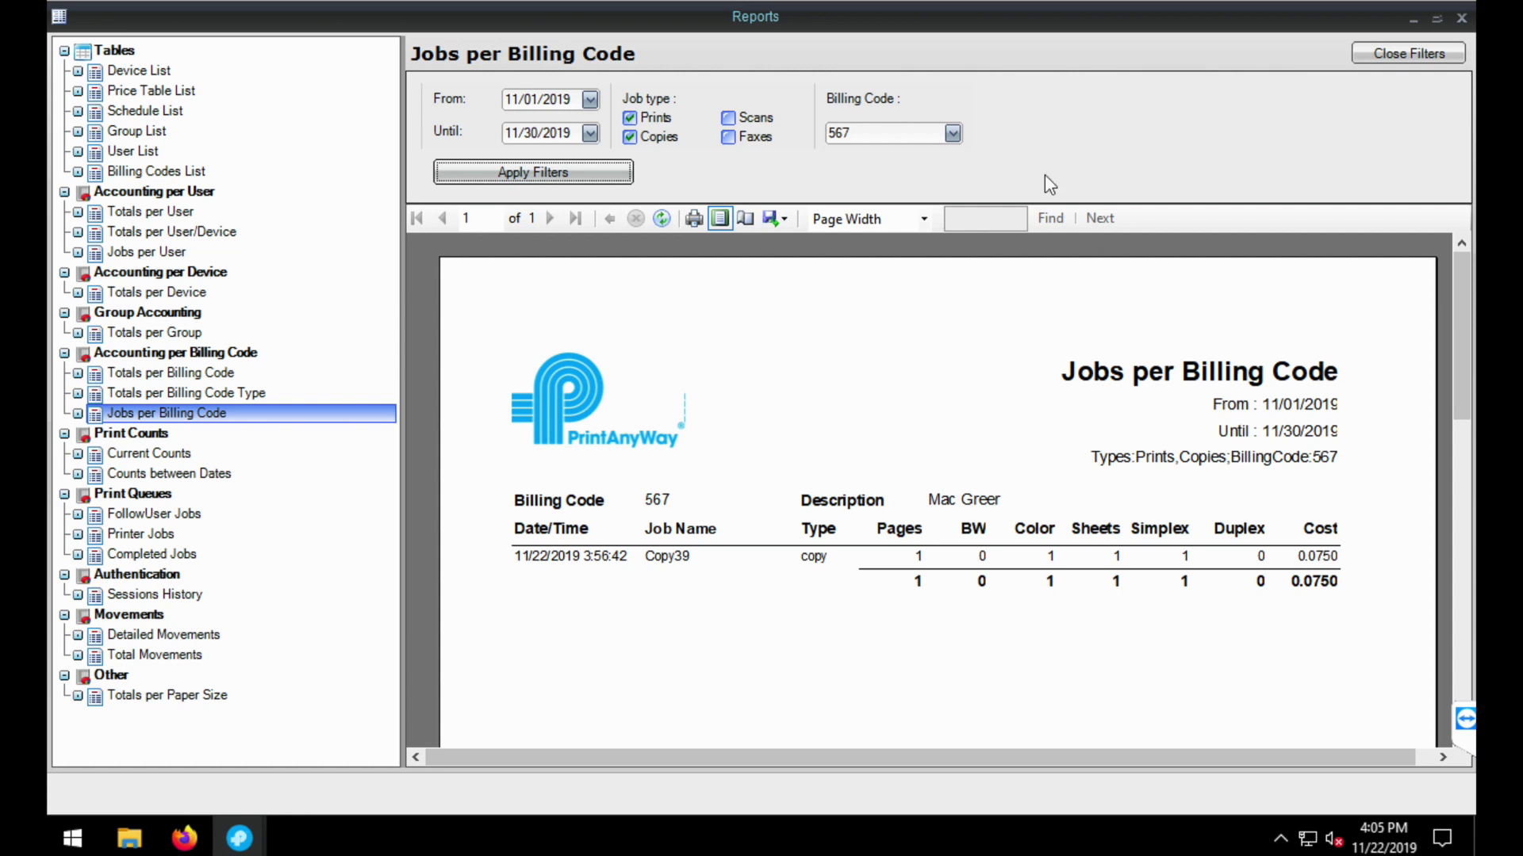
- Generate the Totals per Billing Code report and start a PDF export, then cancel it
click(228, 377)
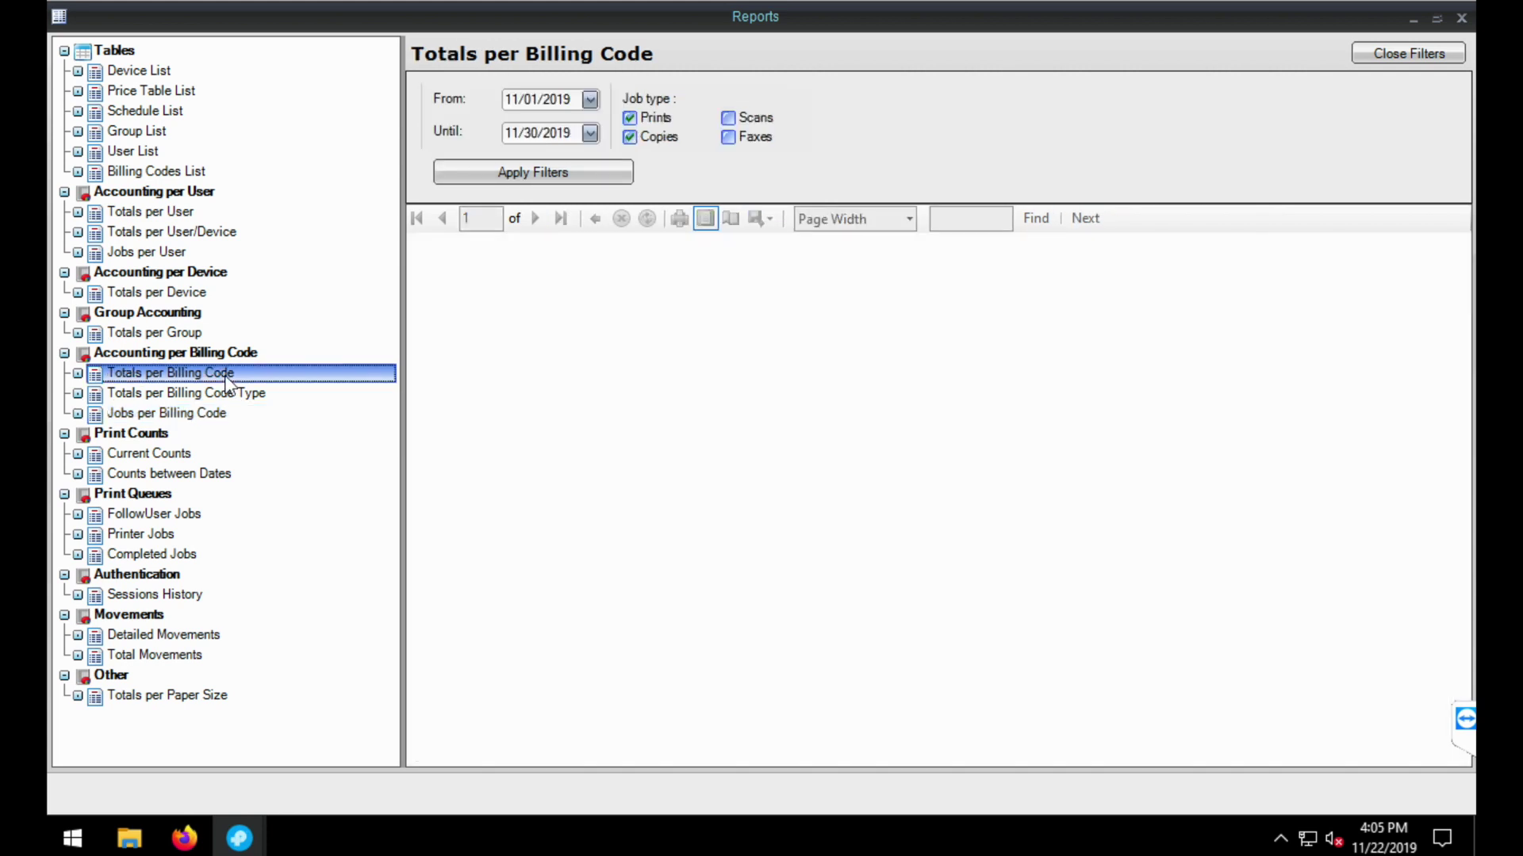
click(534, 173)
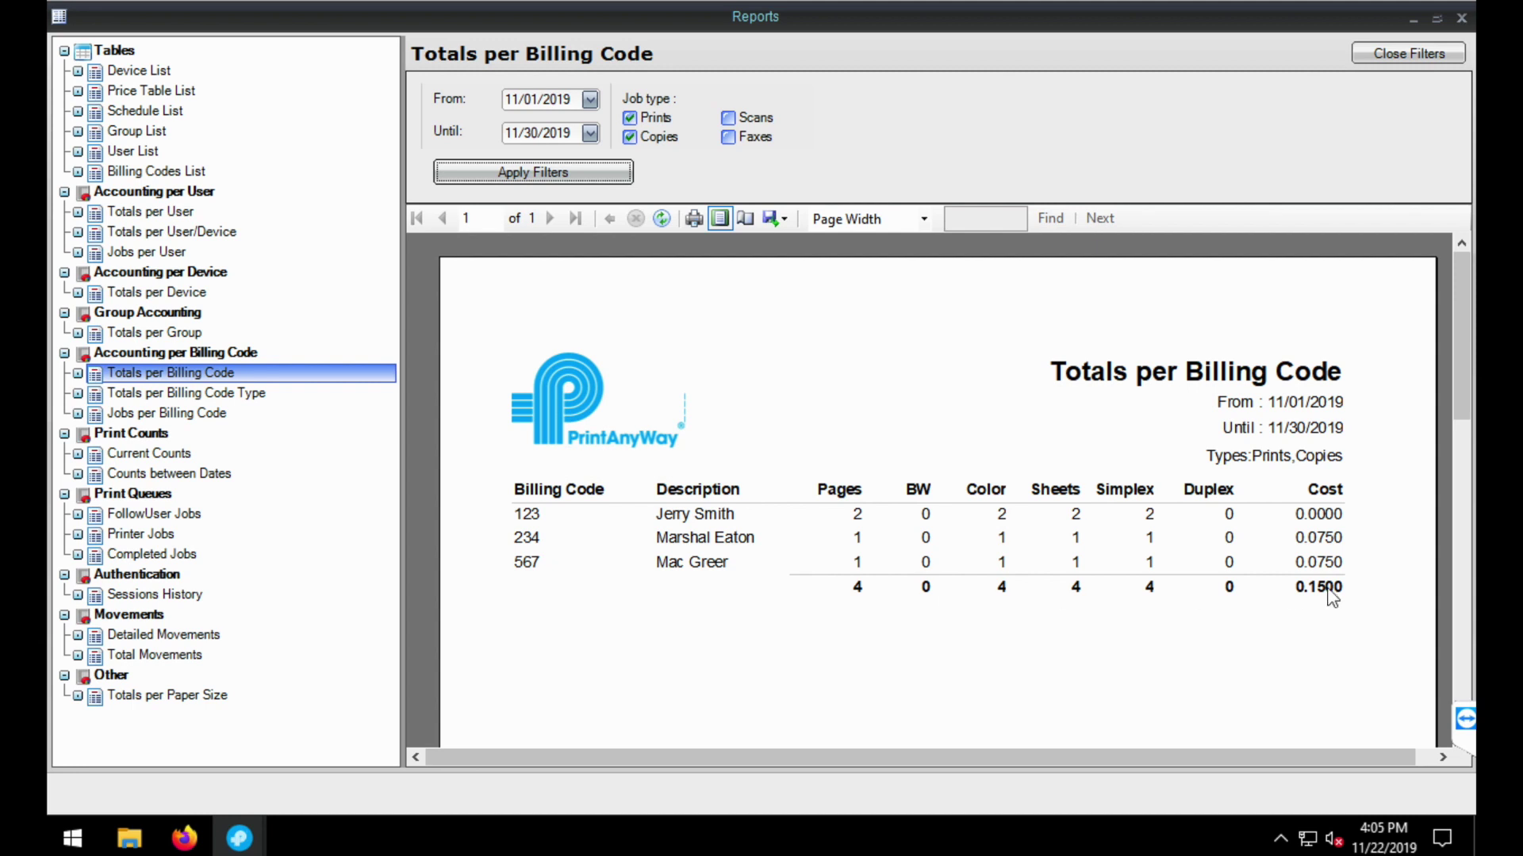
click(781, 220)
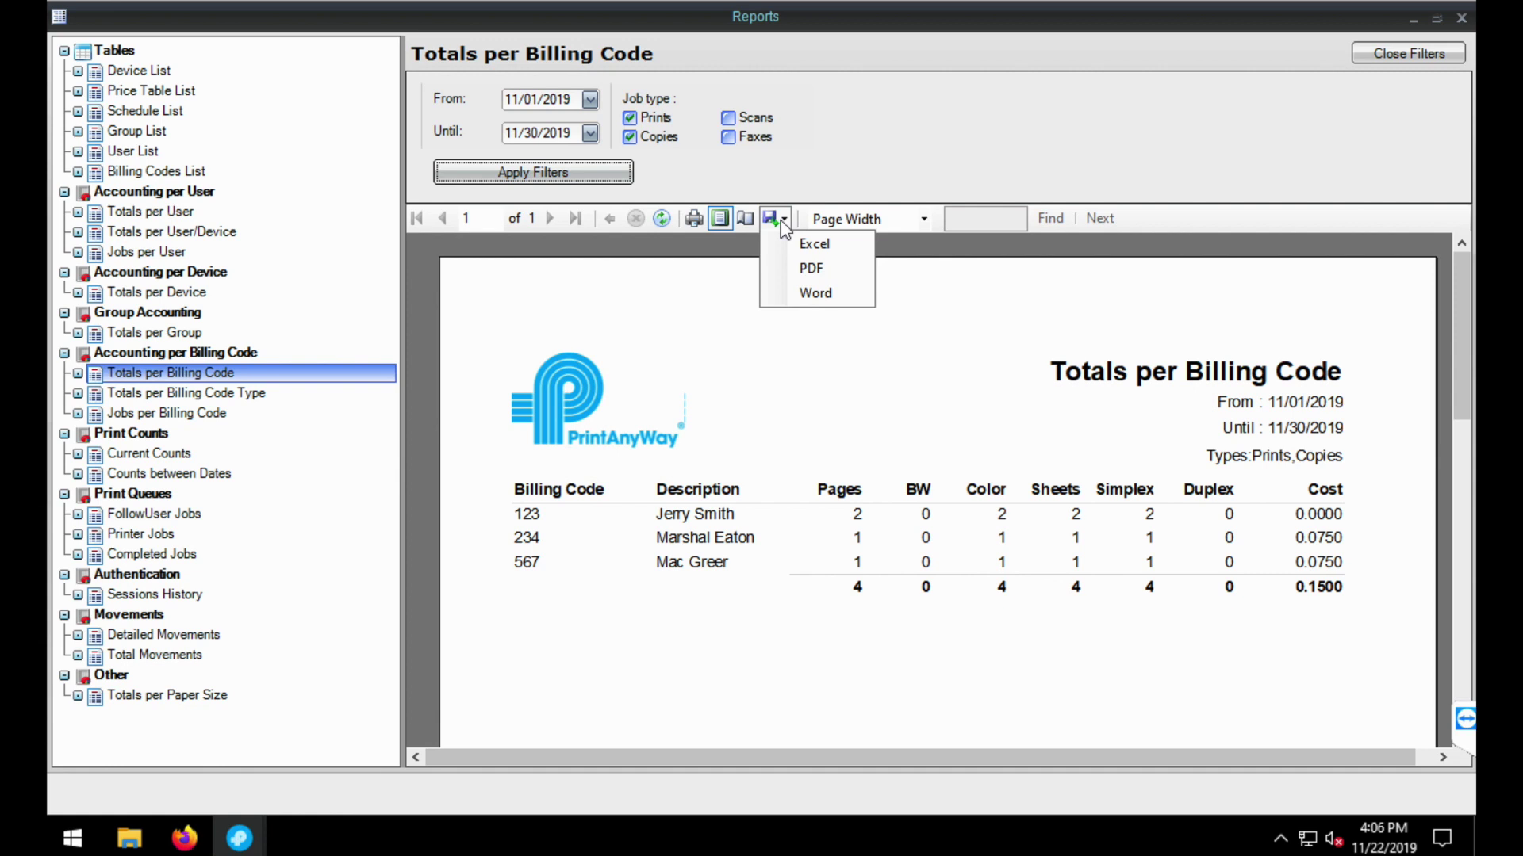
click(812, 269)
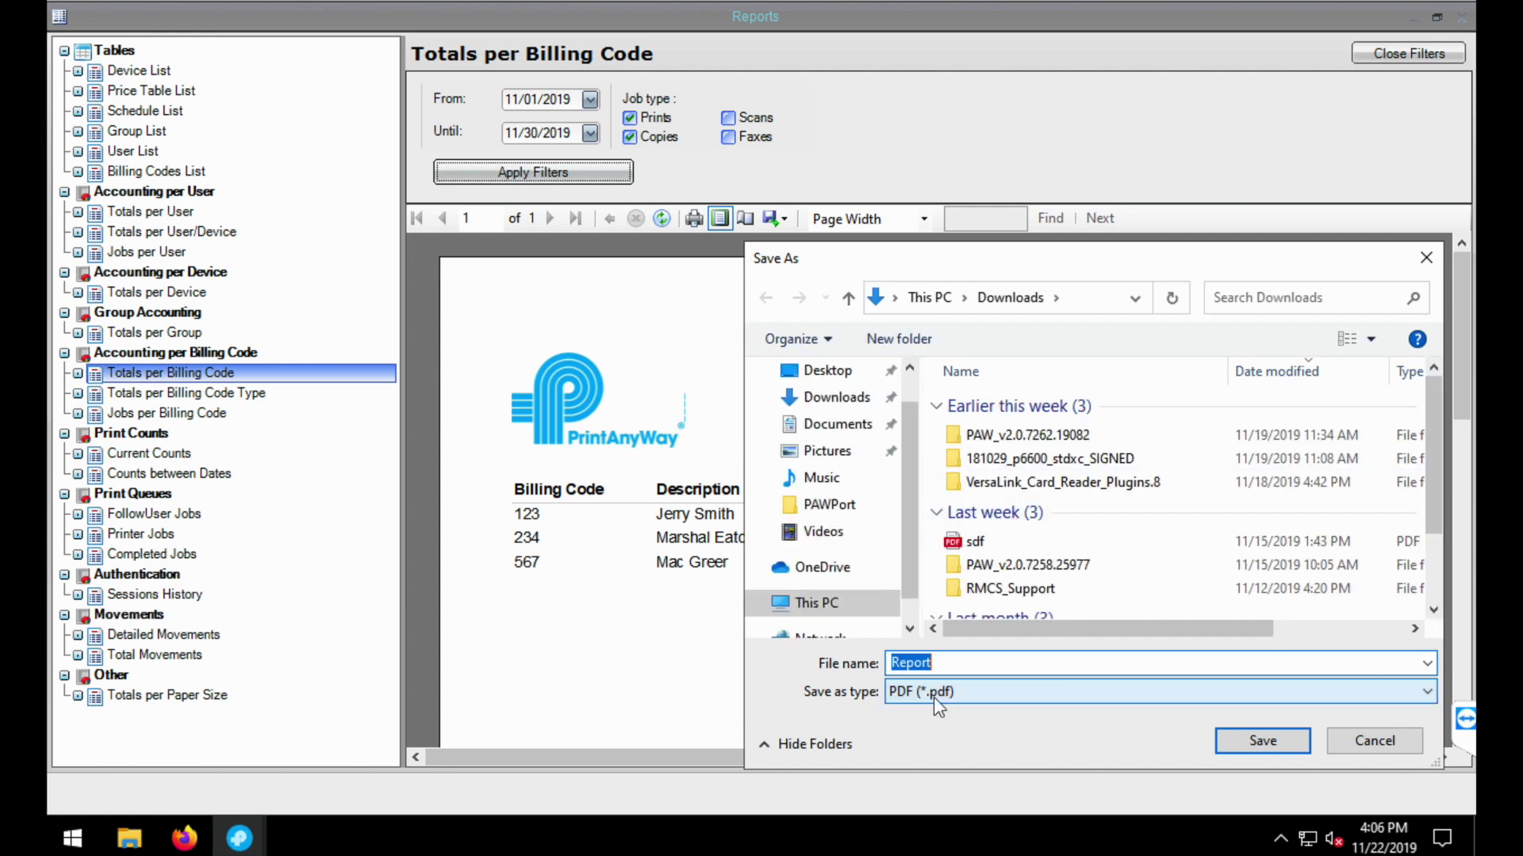
click(1356, 742)
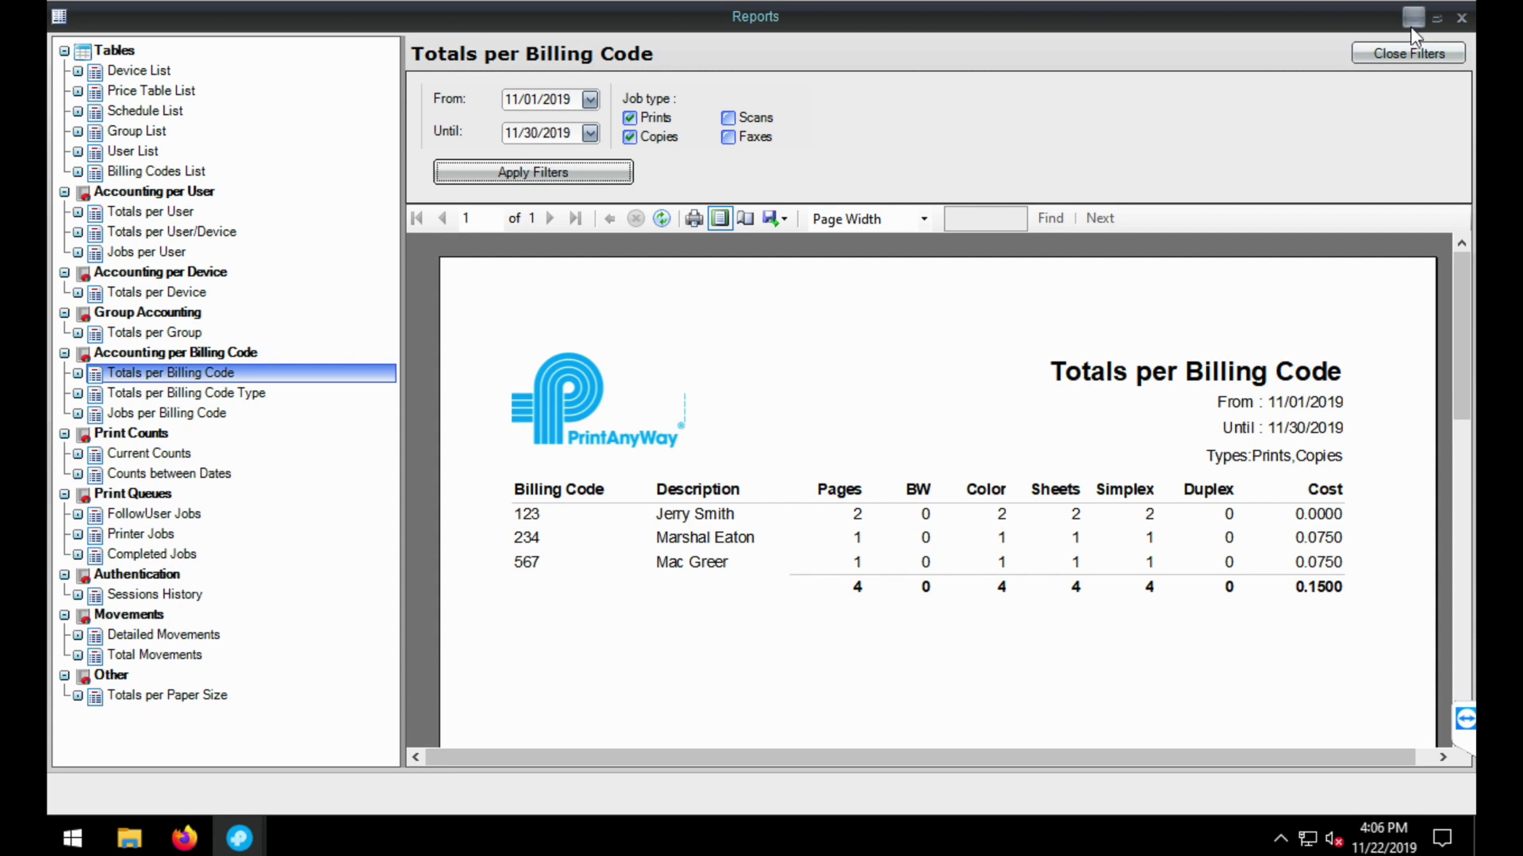
- Generate the Totals per Billing Code Type report, then minimize the reports window
click(198, 396)
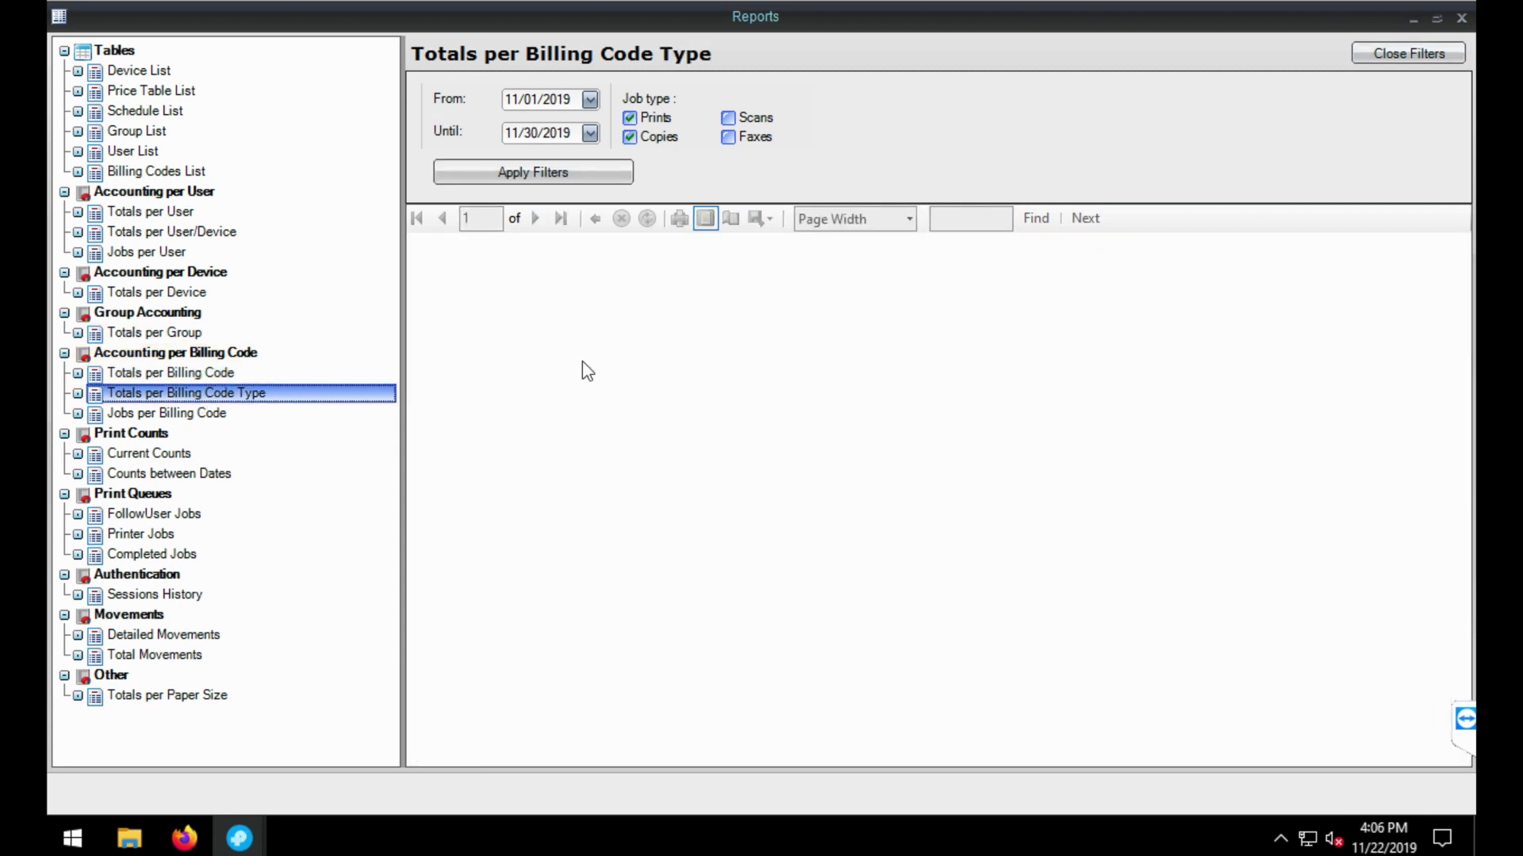
click(476, 178)
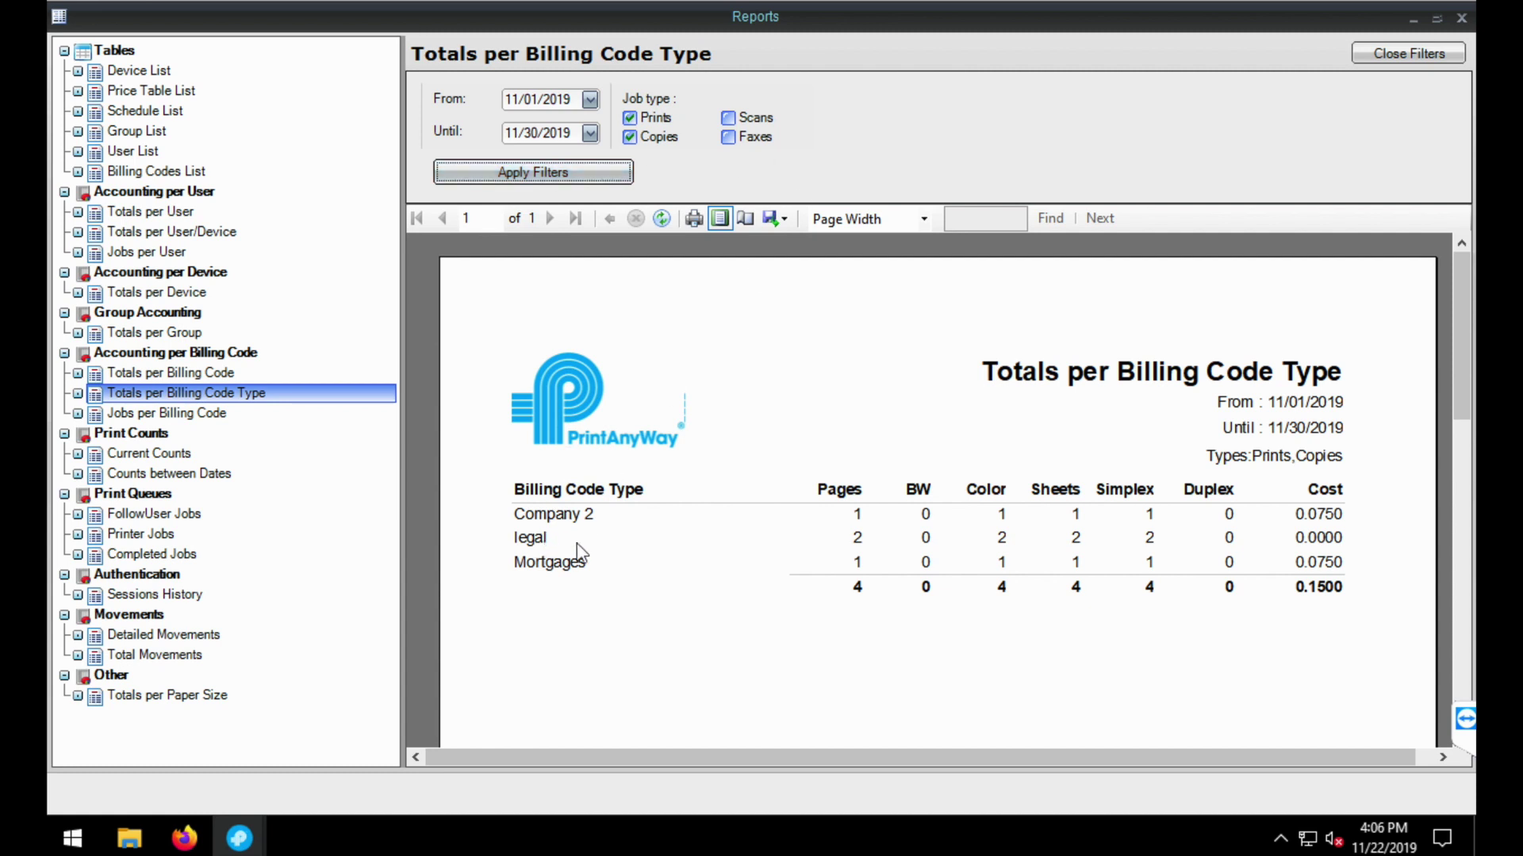
click(1411, 22)
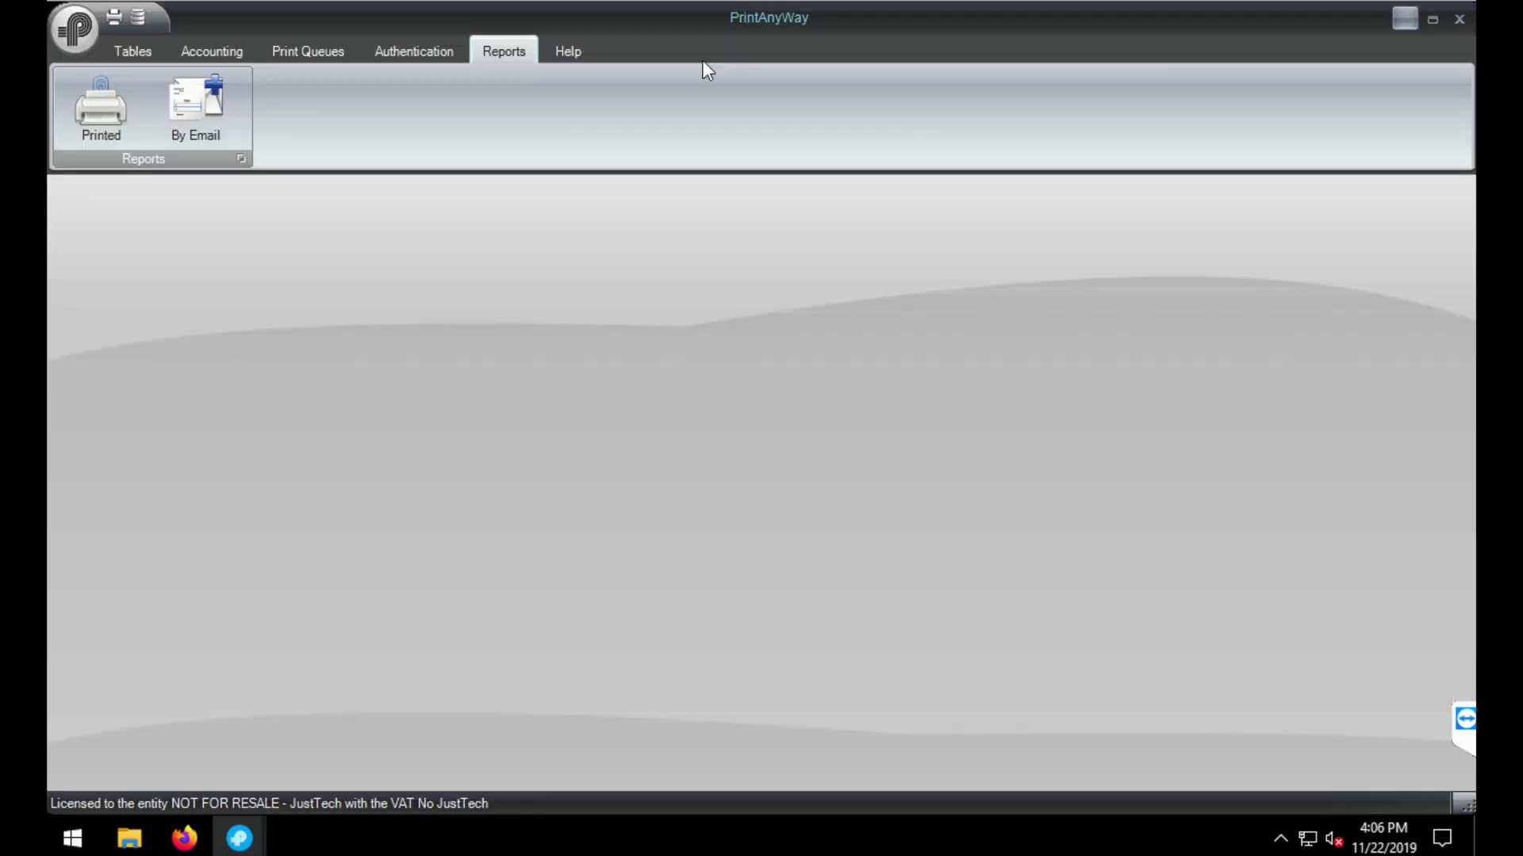
- Set the entity logo to the JustTech image and save the entity
click(76, 32)
click(87, 78)
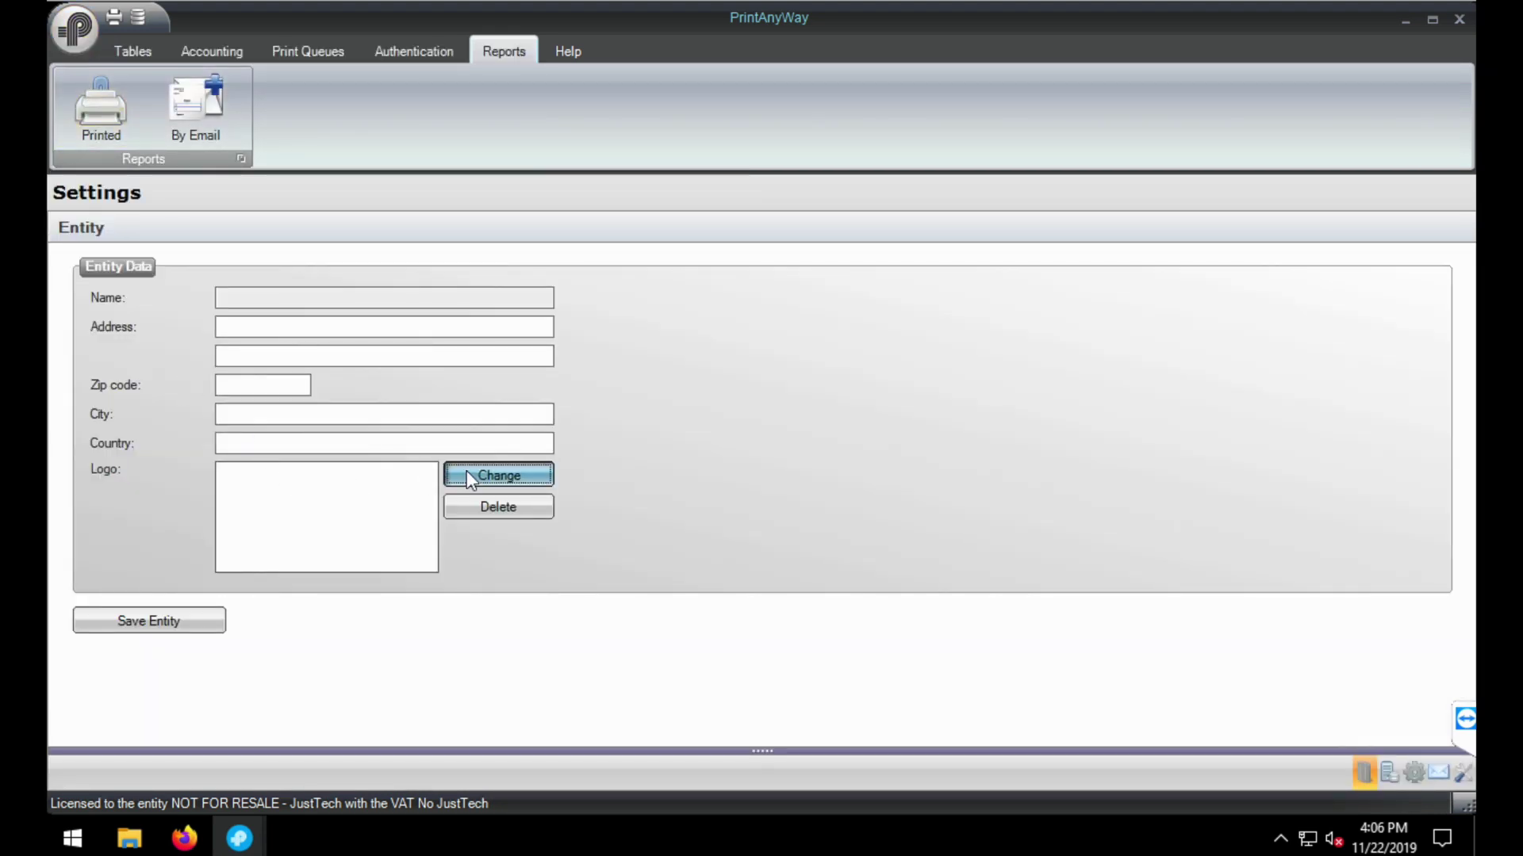
click(468, 474)
click(368, 327)
click(587, 505)
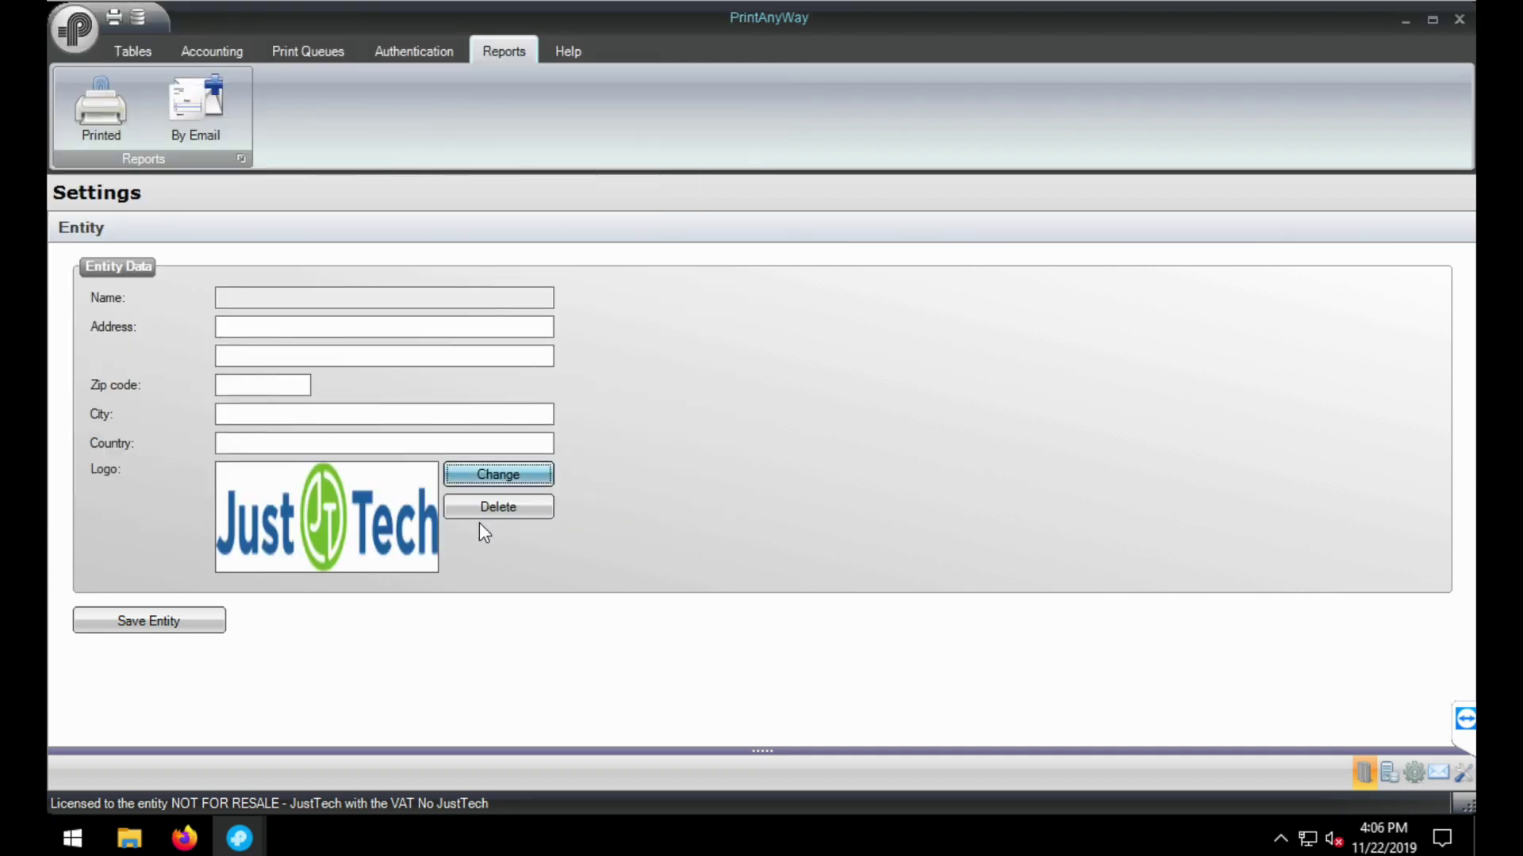
click(190, 619)
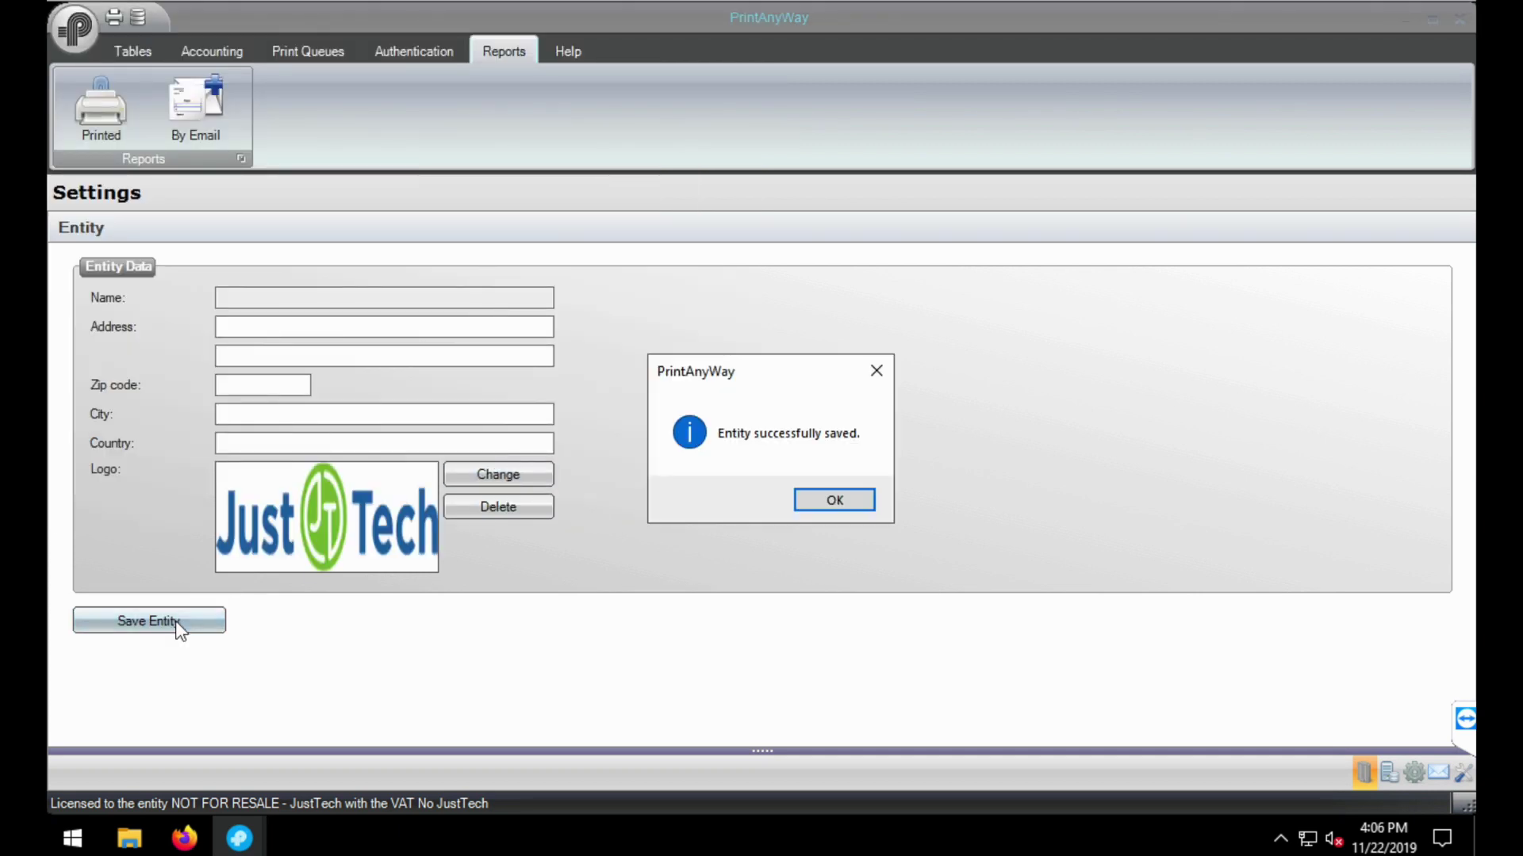
click(834, 500)
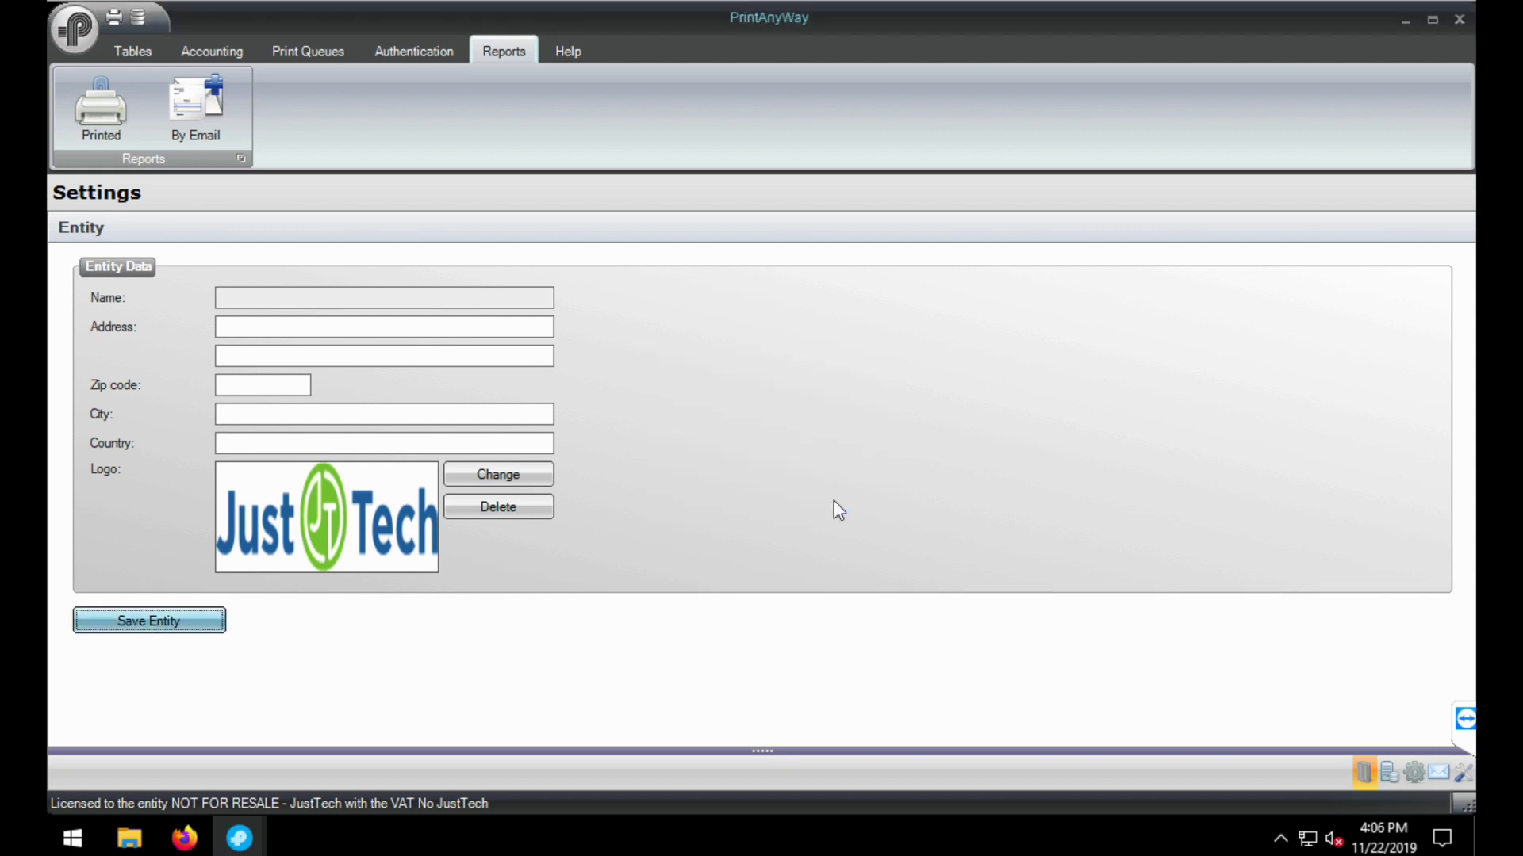
- Return to the Reports section and reopen the Printed reports window
click(73, 34)
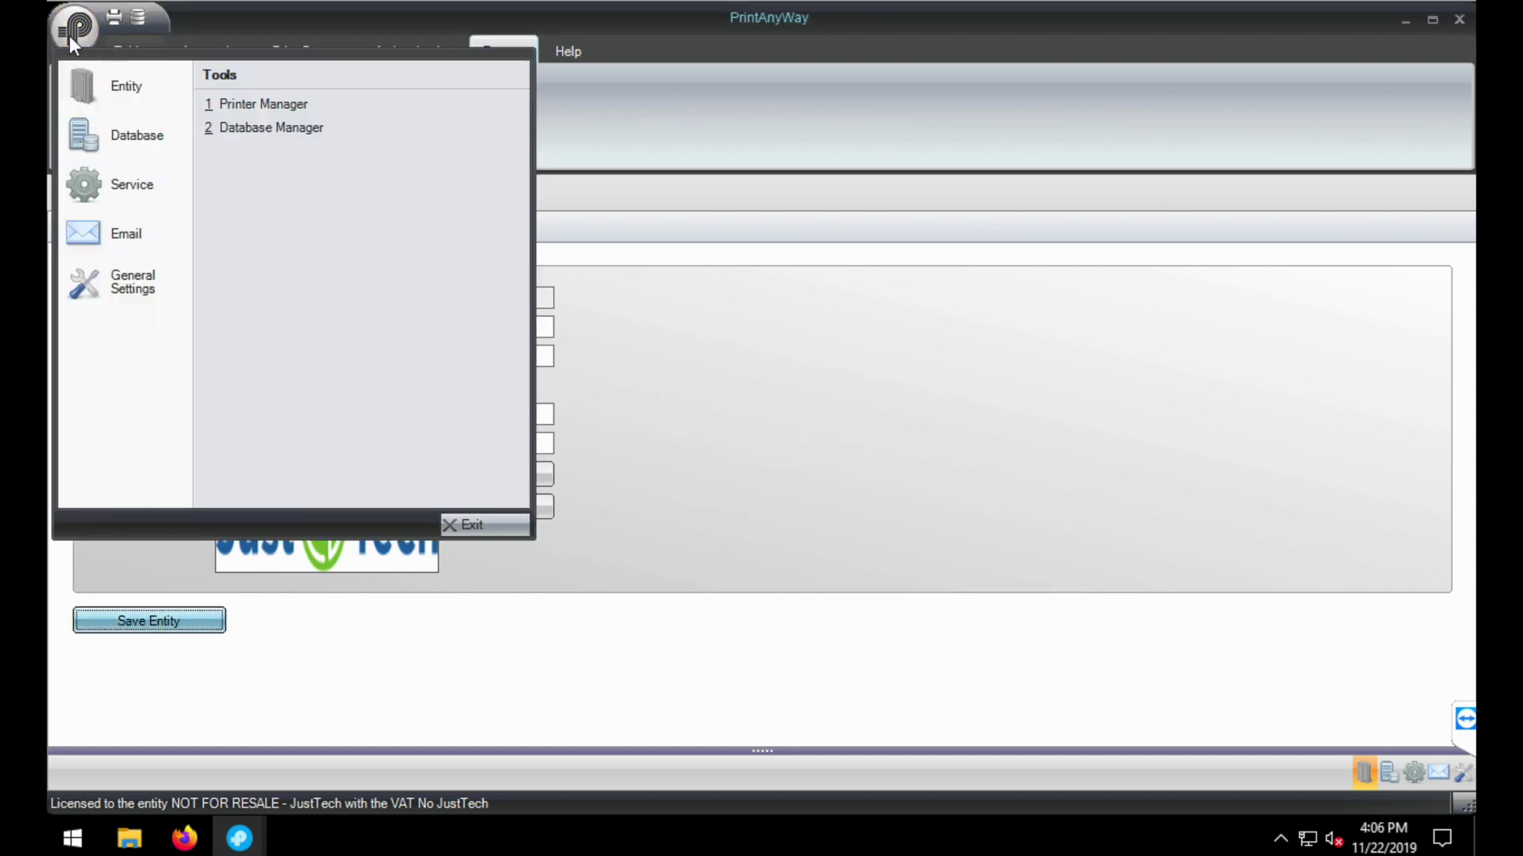
click(69, 36)
click(117, 45)
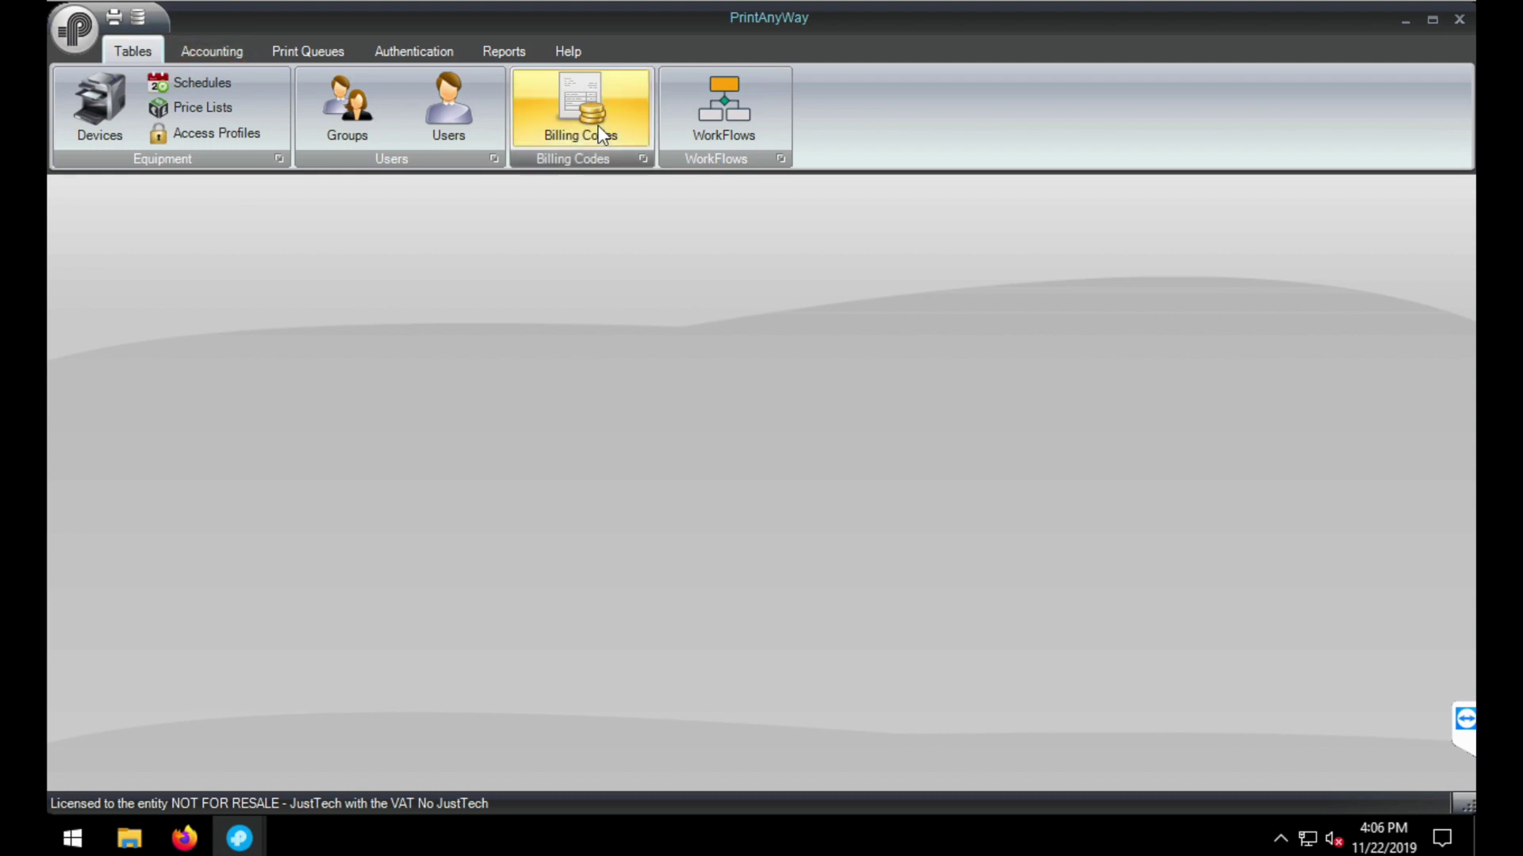
click(505, 54)
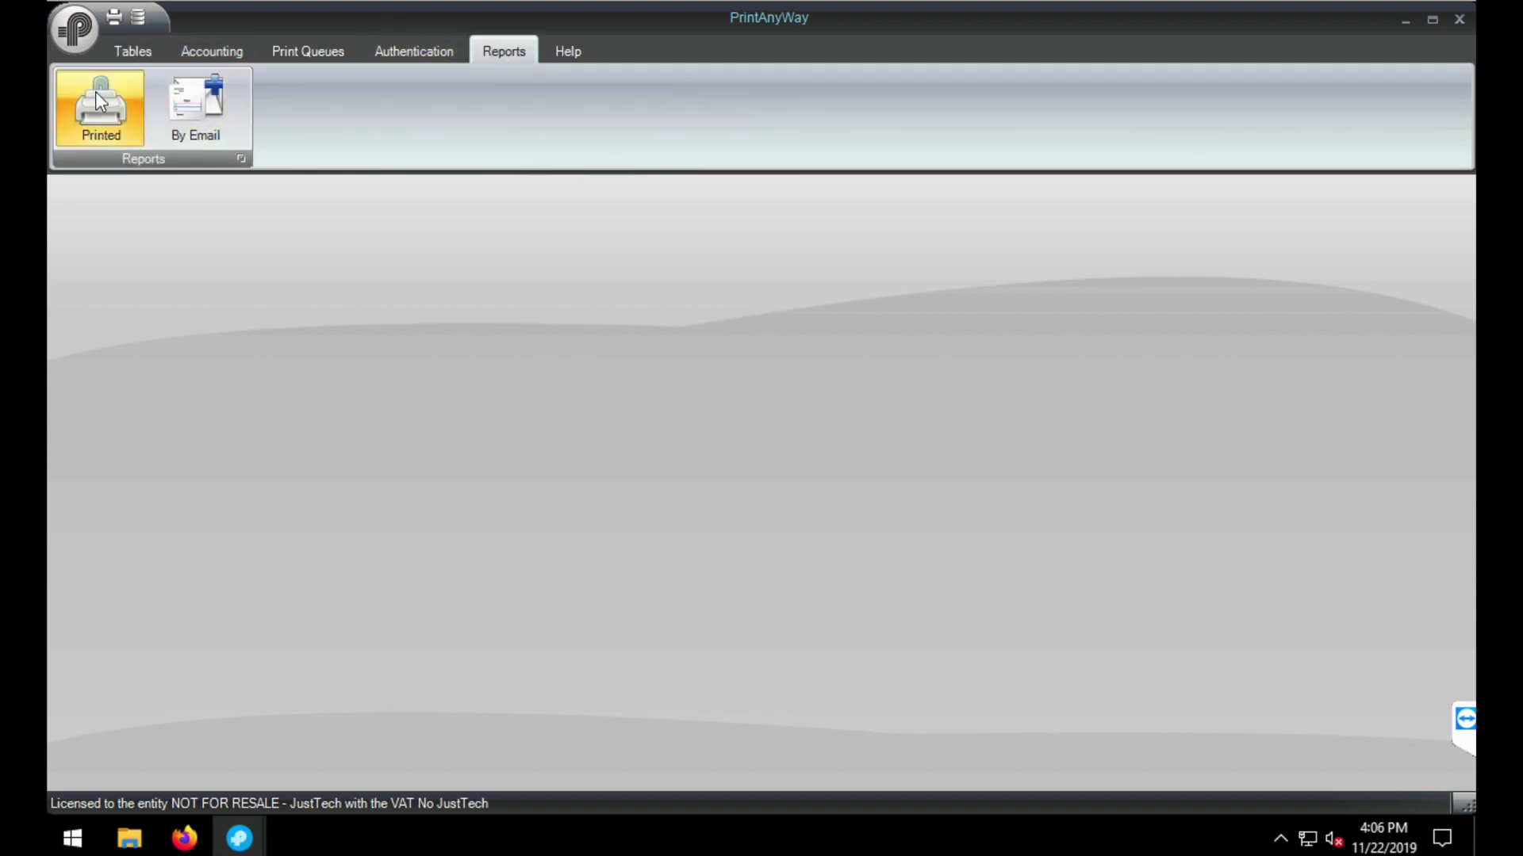
click(95, 92)
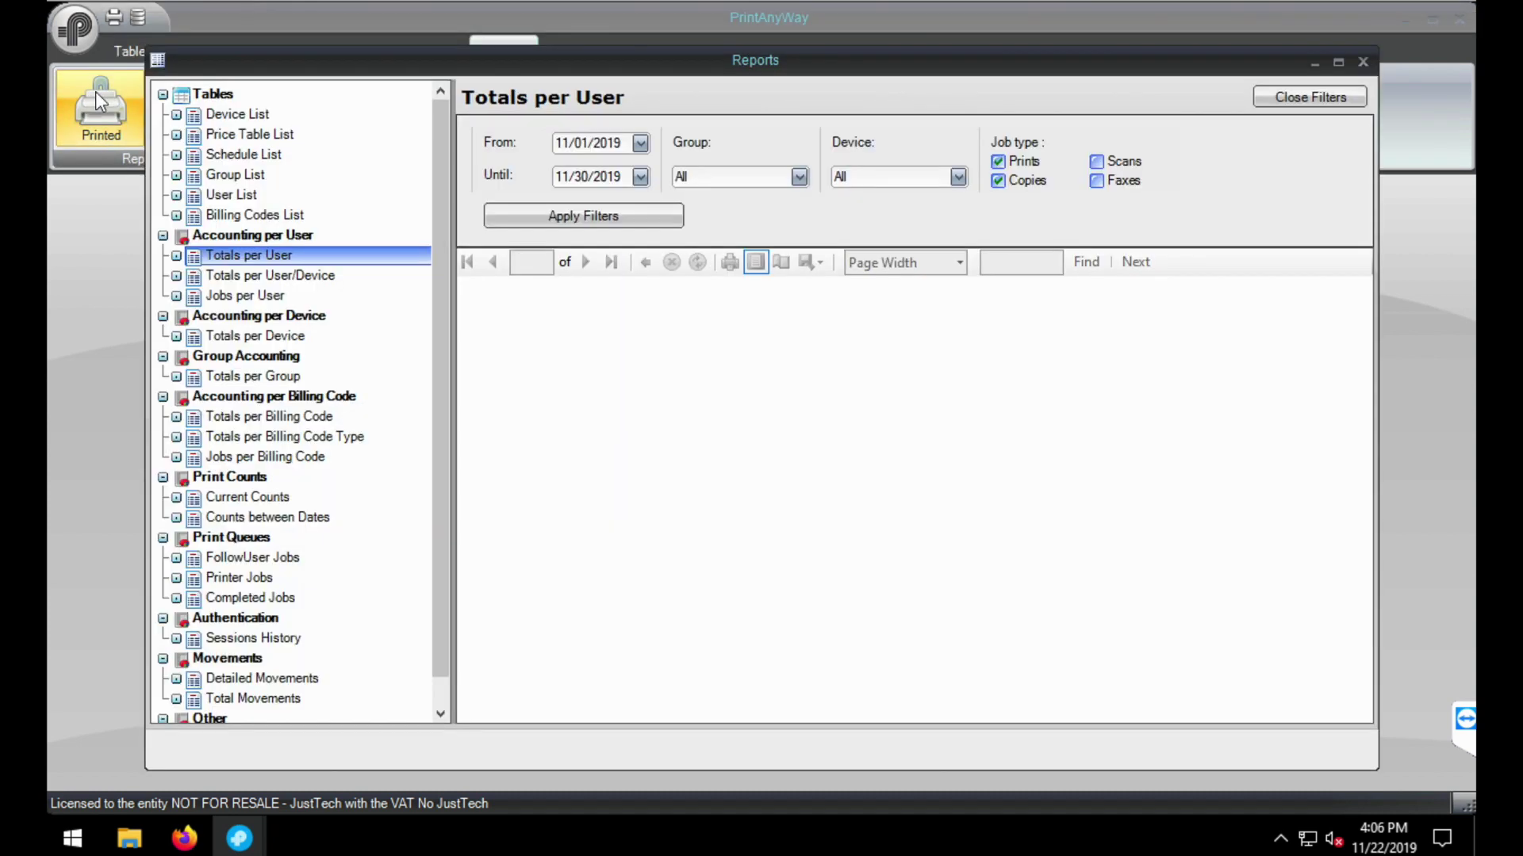
- Regenerate the Totals per Billing Code Type, Totals per Billing Code, and Jobs per Billing Code reports
click(300, 438)
click(582, 216)
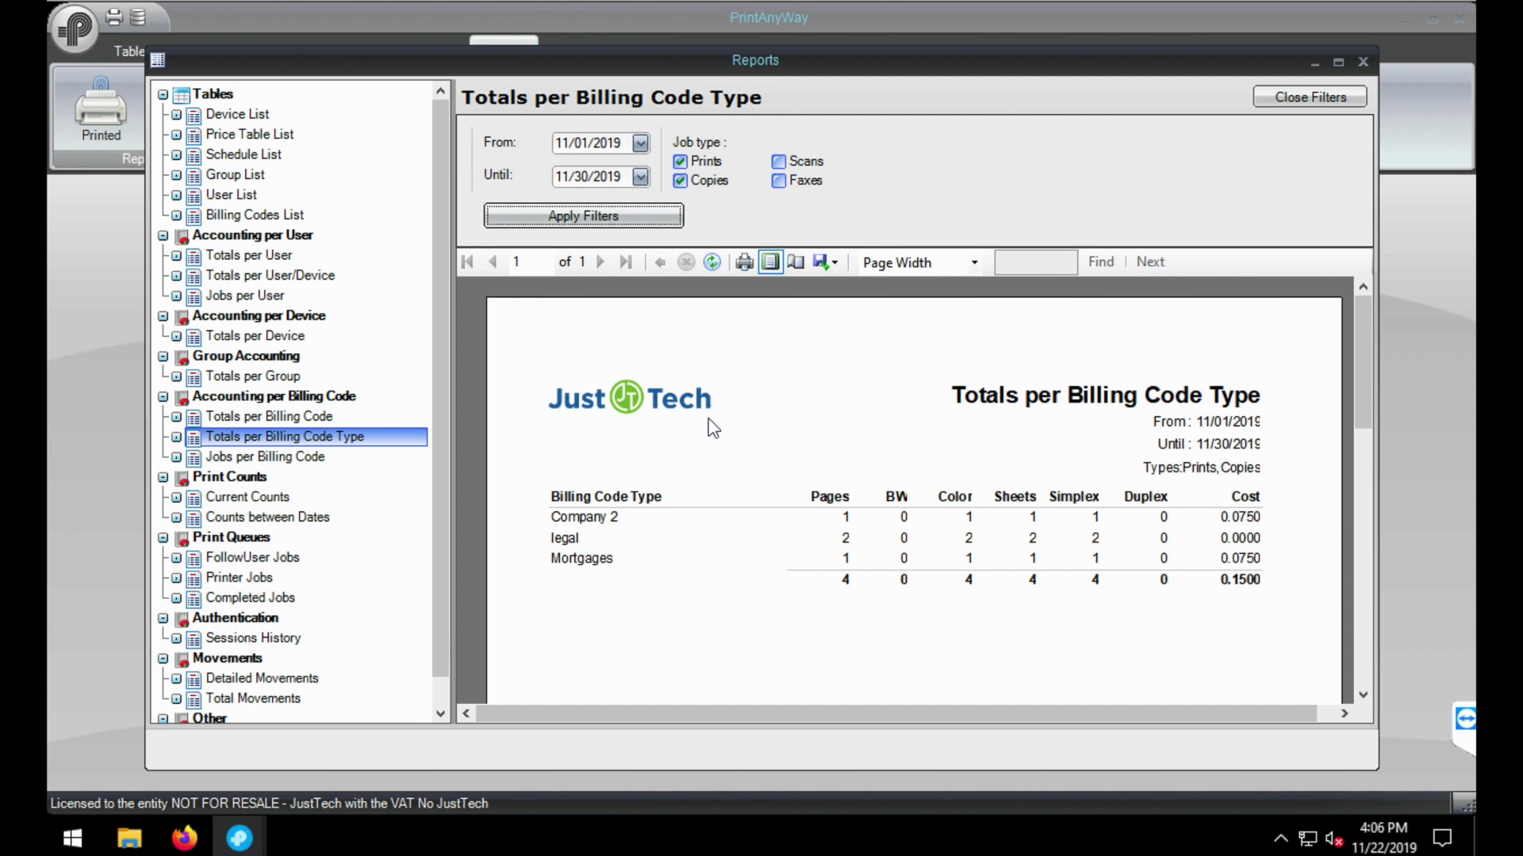
click(358, 417)
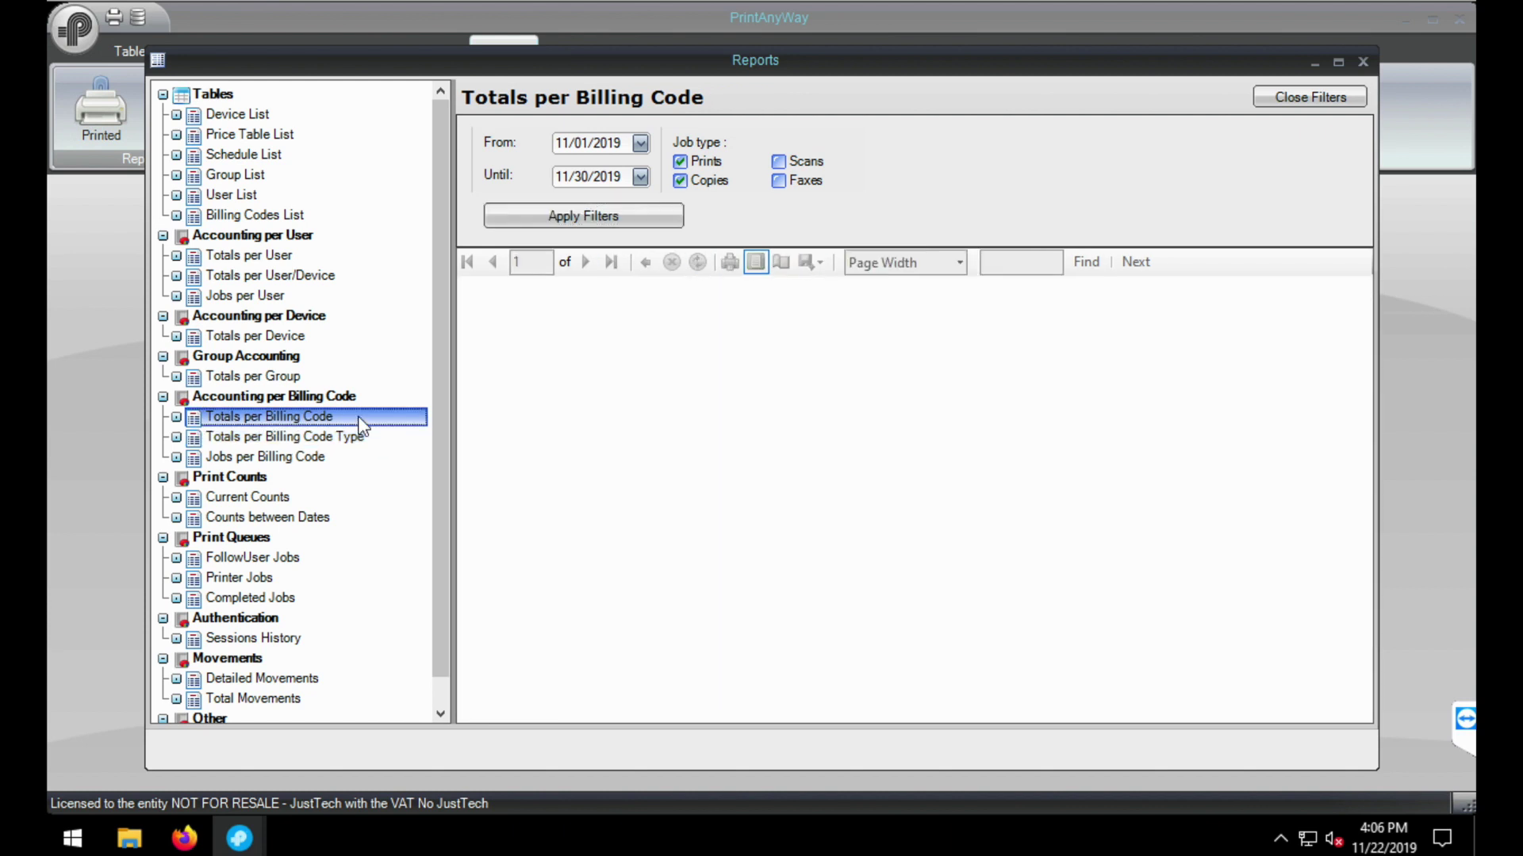
click(624, 224)
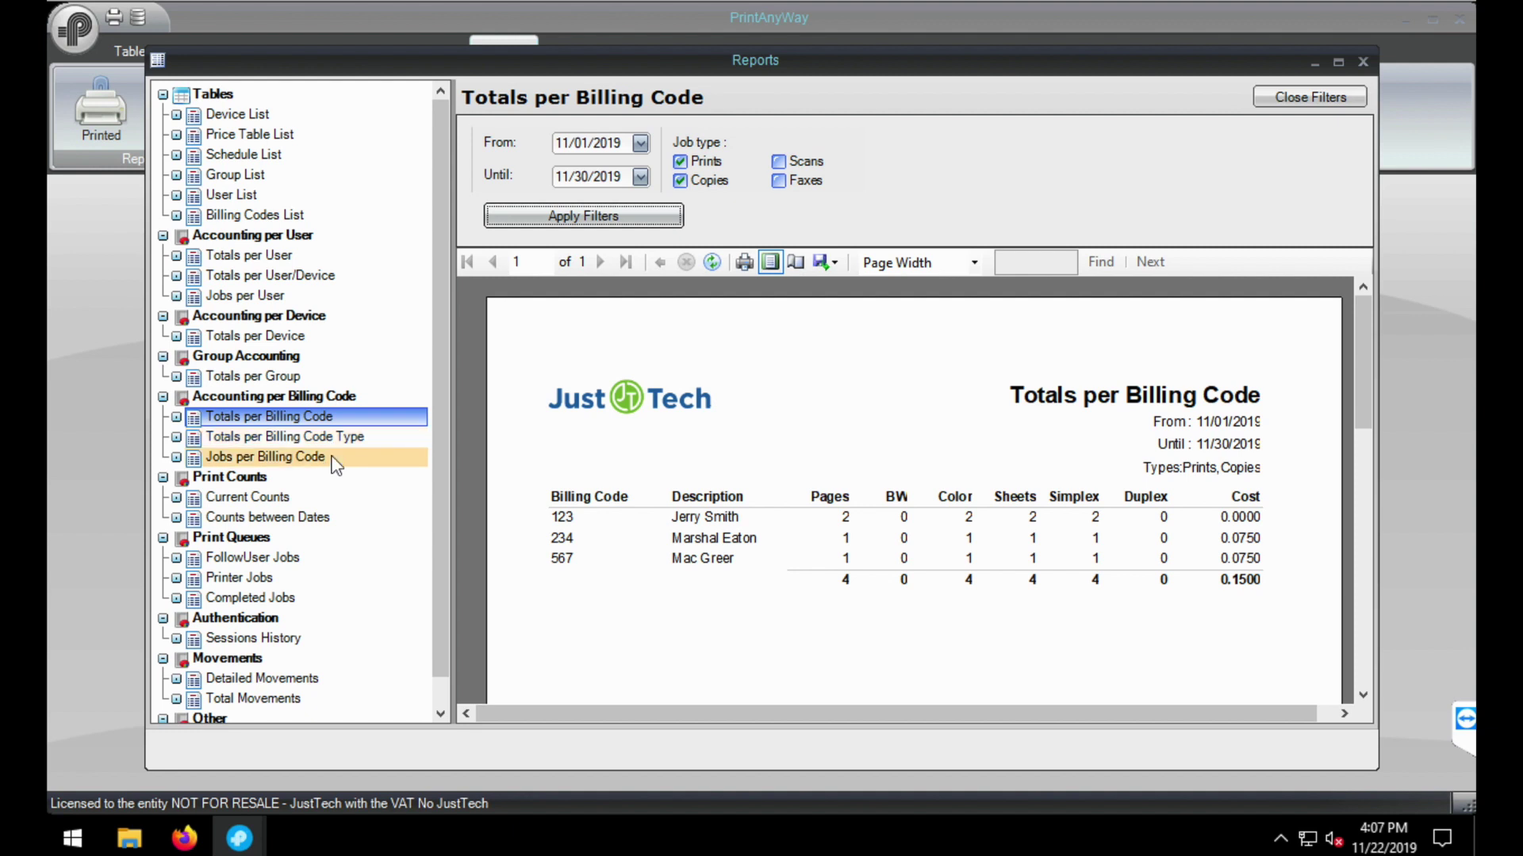
click(333, 459)
click(646, 221)
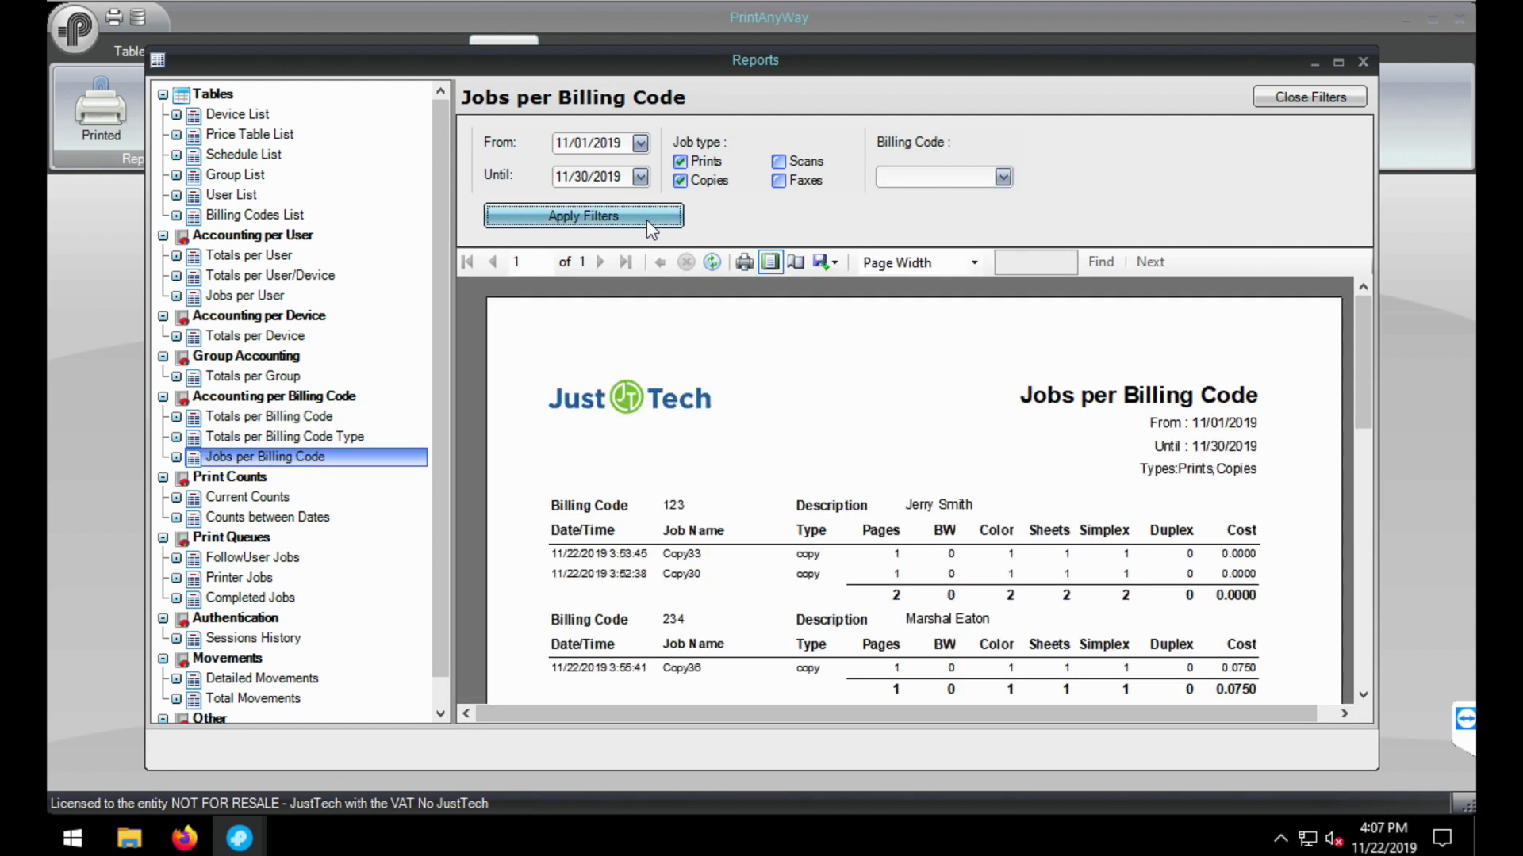
- Filter the Jobs per Billing Code report to billing code 567
drag(1357, 322, 1359, 374)
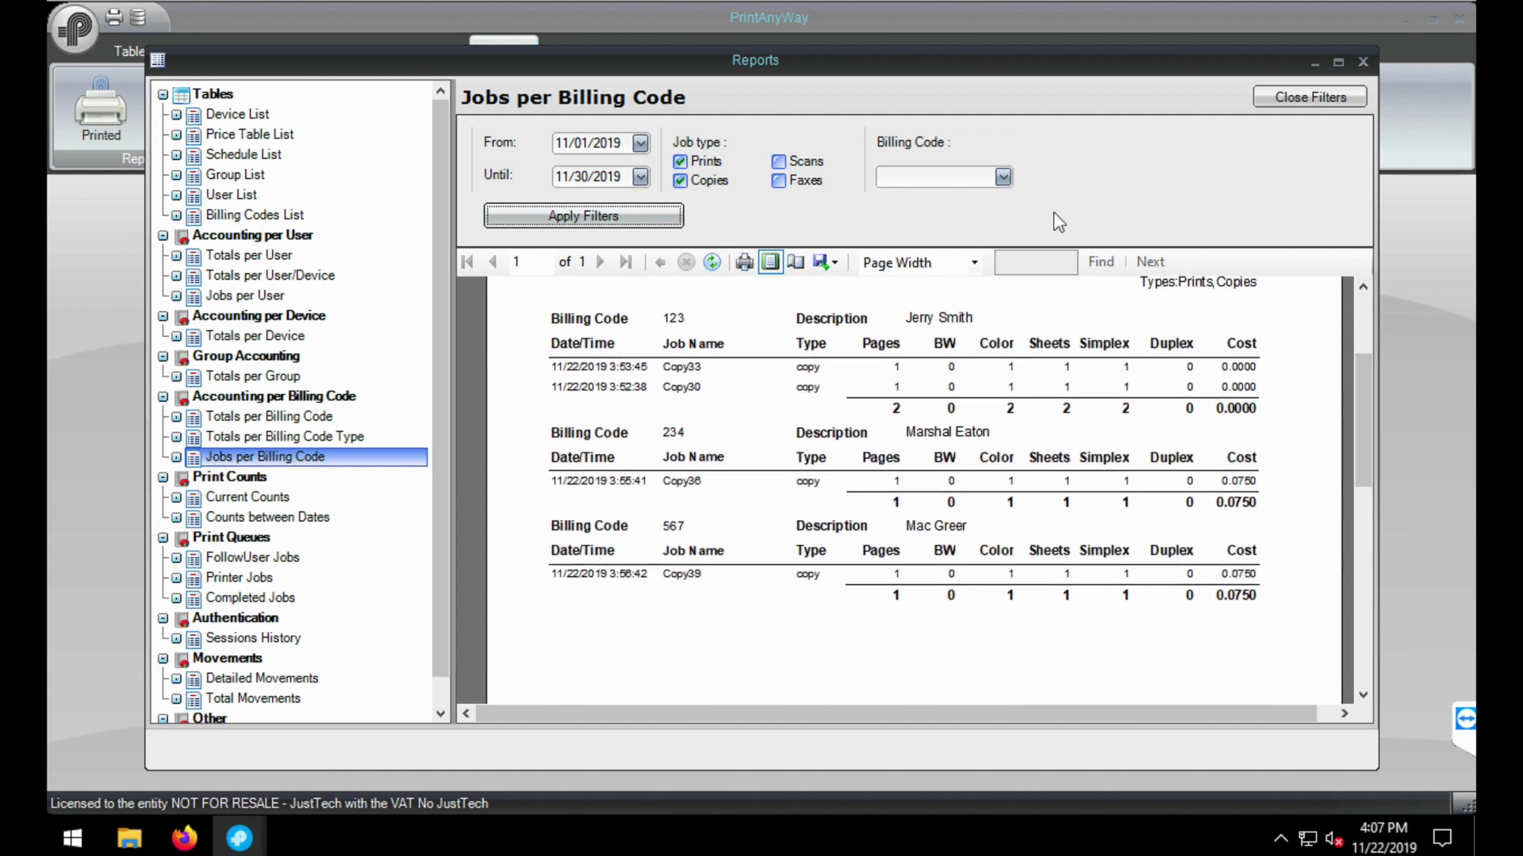
click(1004, 177)
click(952, 249)
click(641, 211)
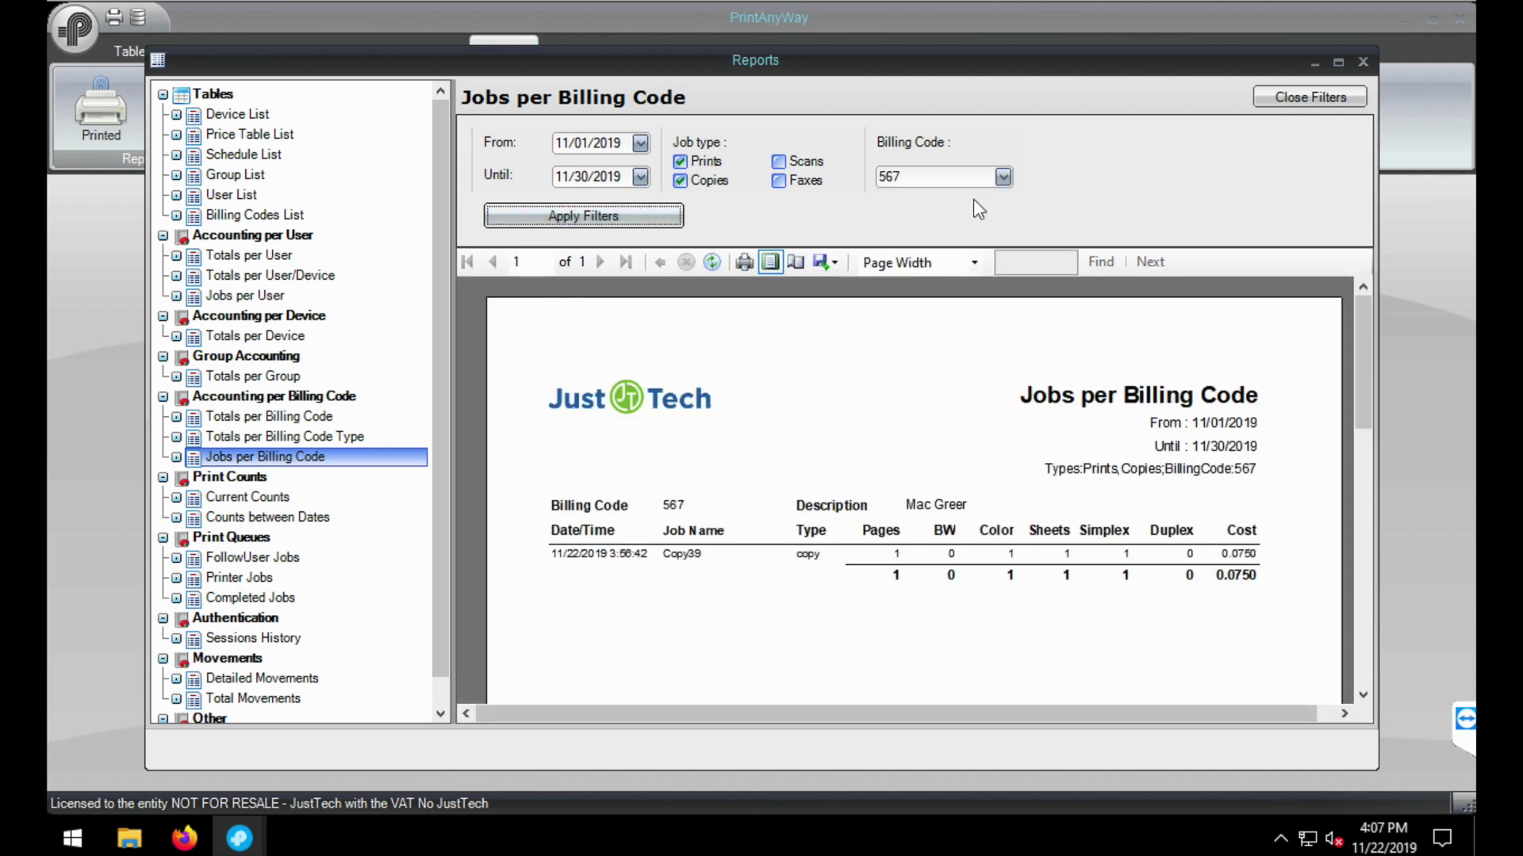
- Start a Word export of the report, cancel it, and close the reports window
click(833, 263)
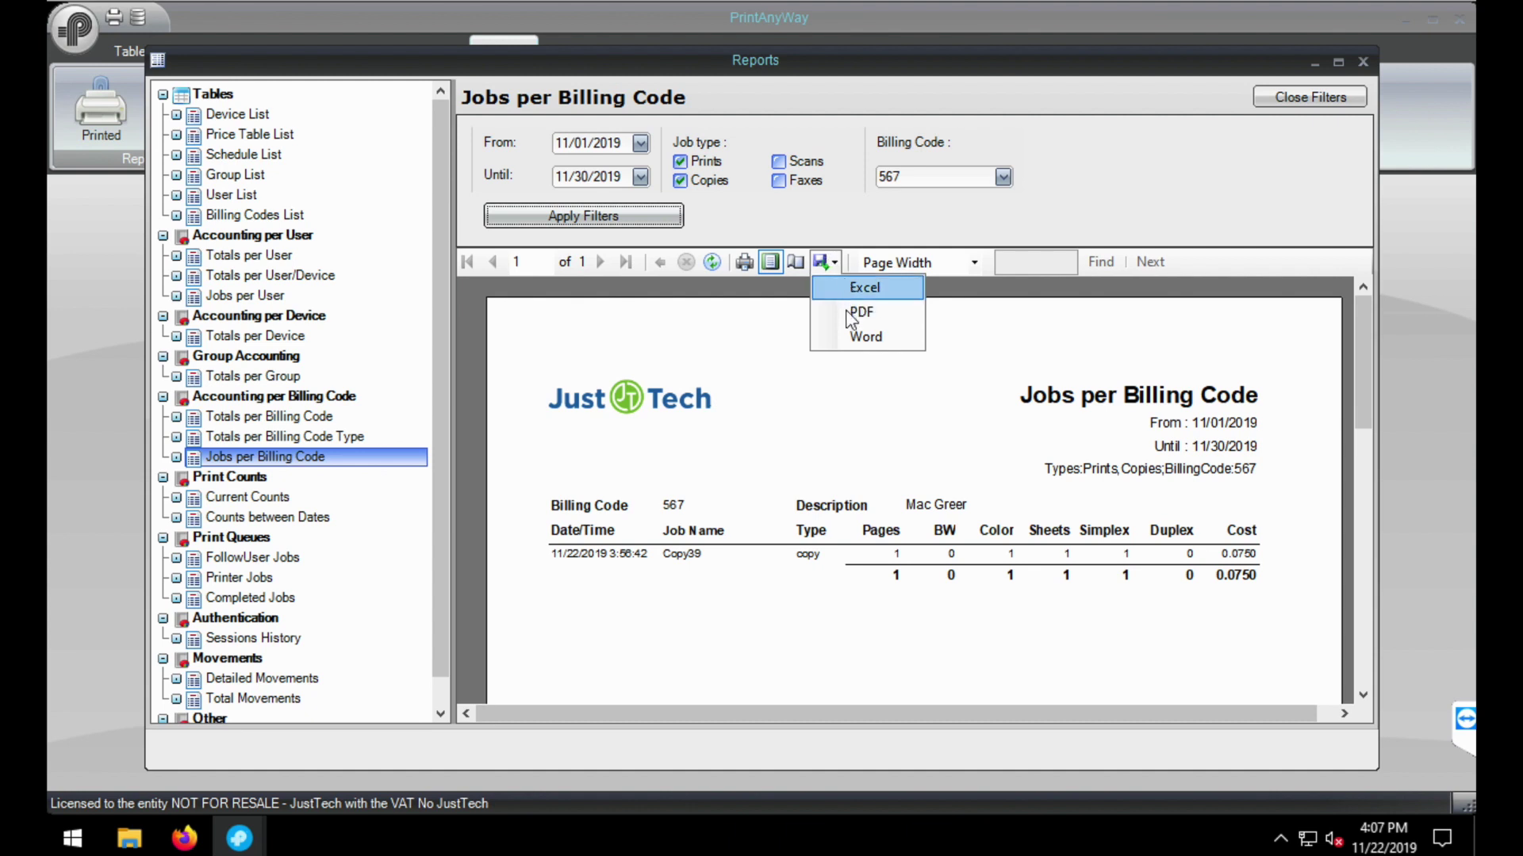
click(851, 337)
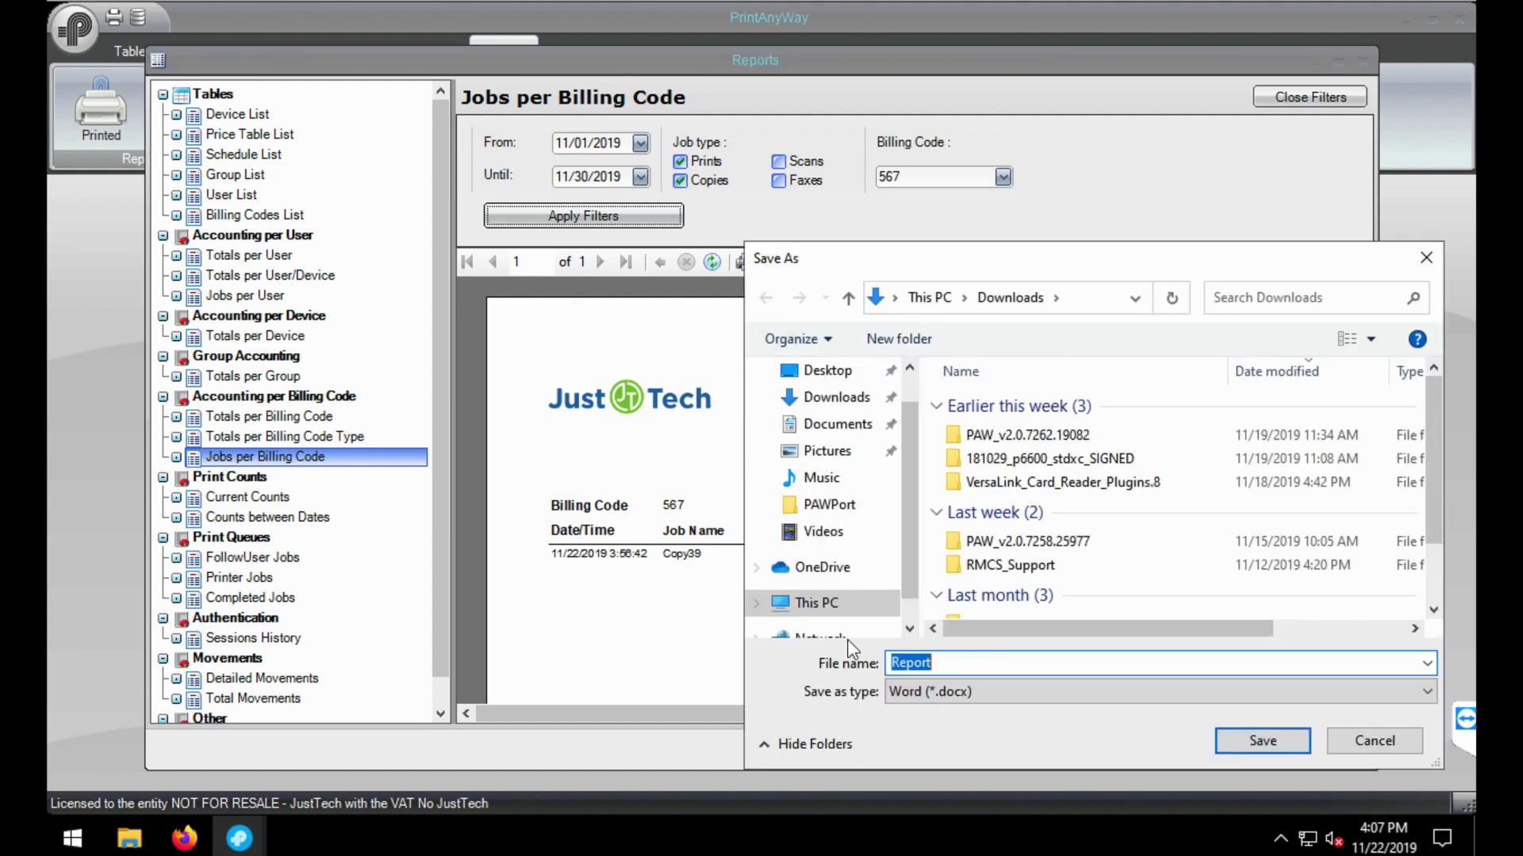
click(1383, 736)
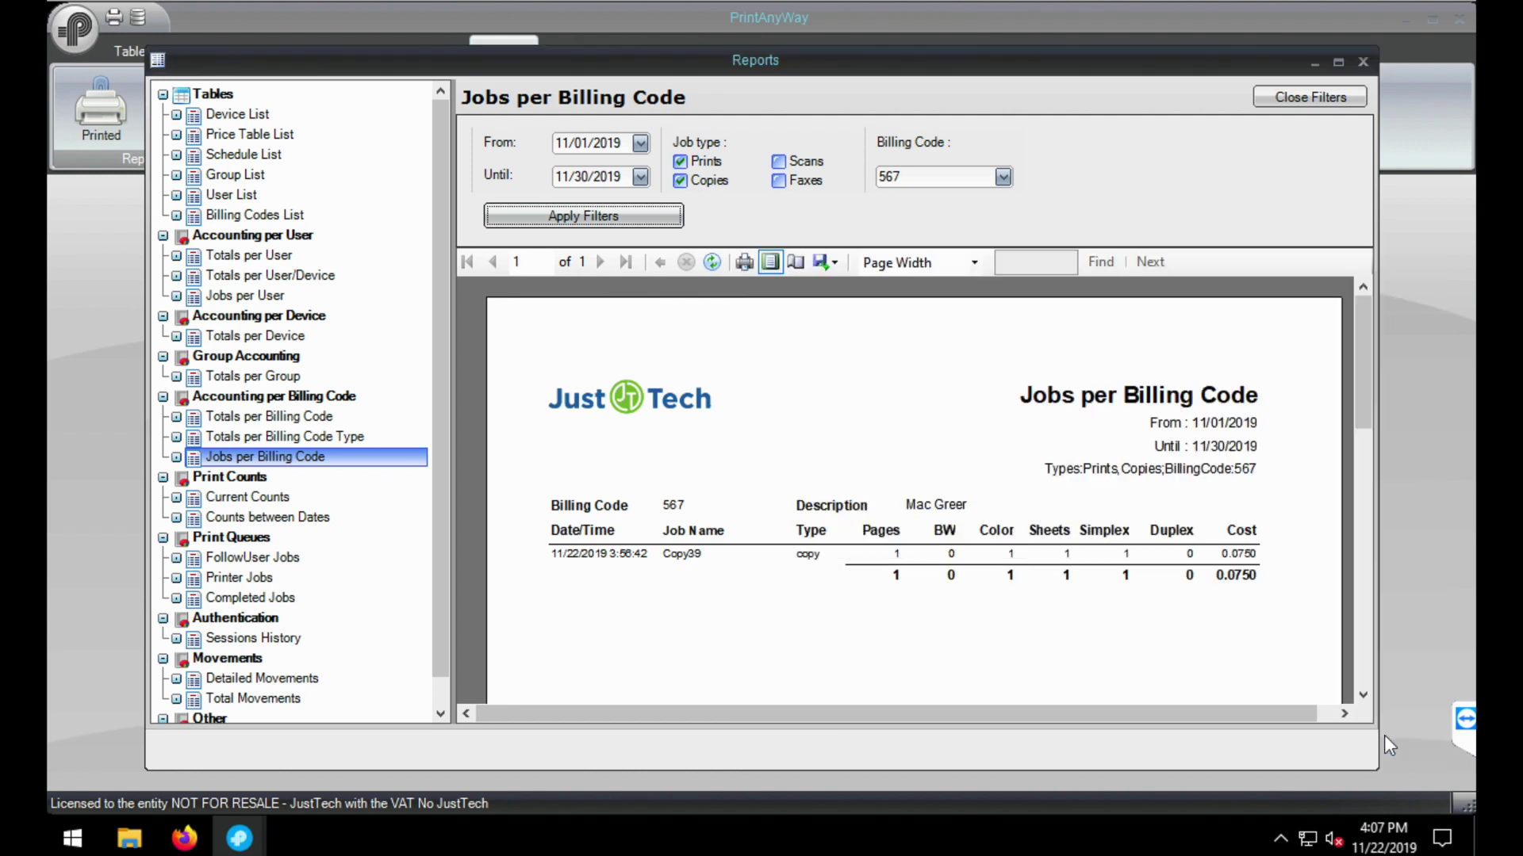
click(1362, 61)
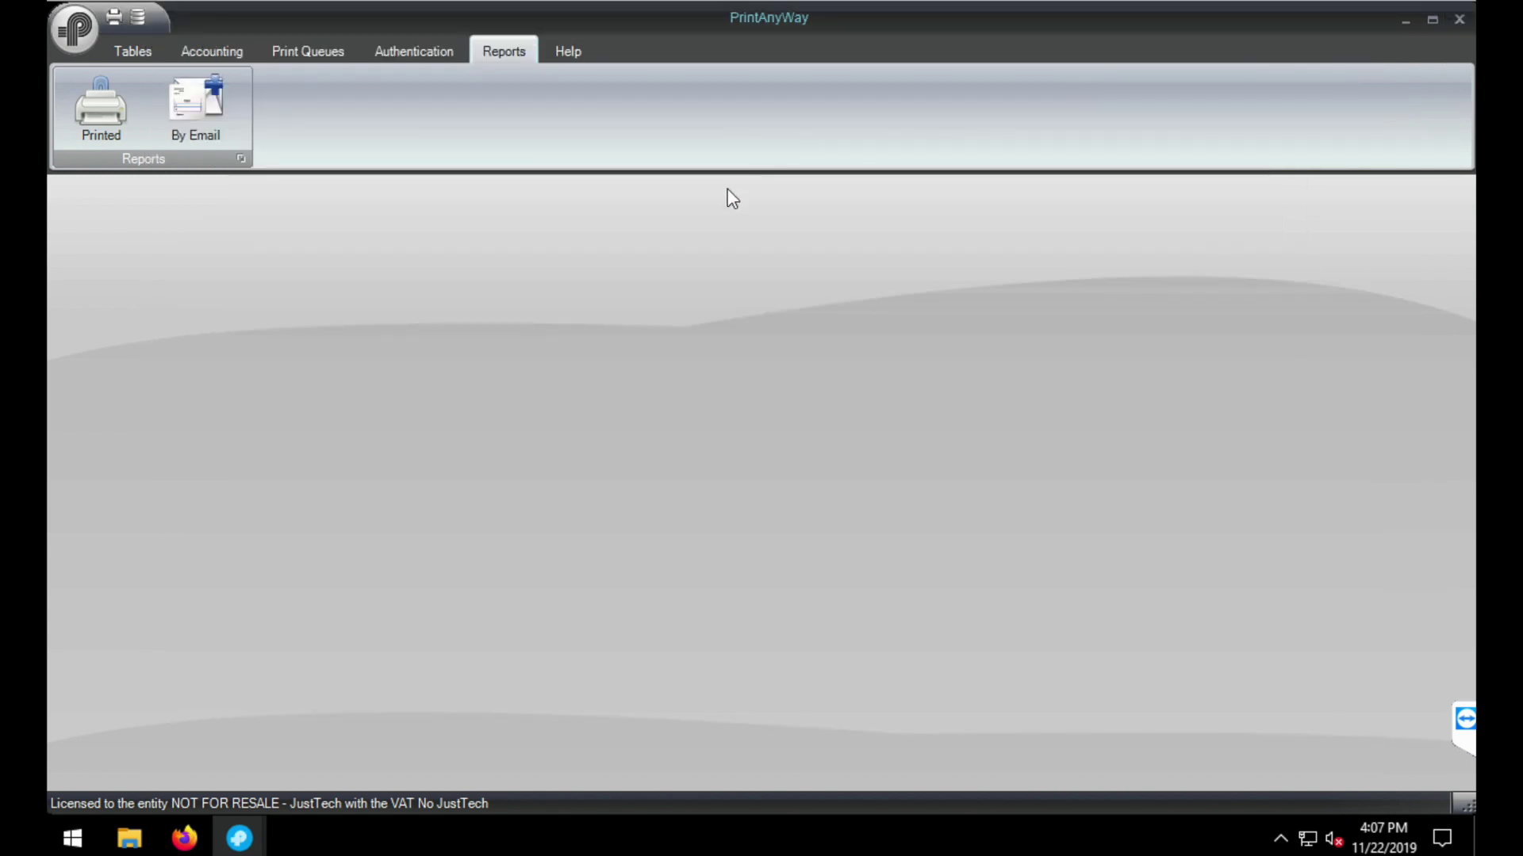